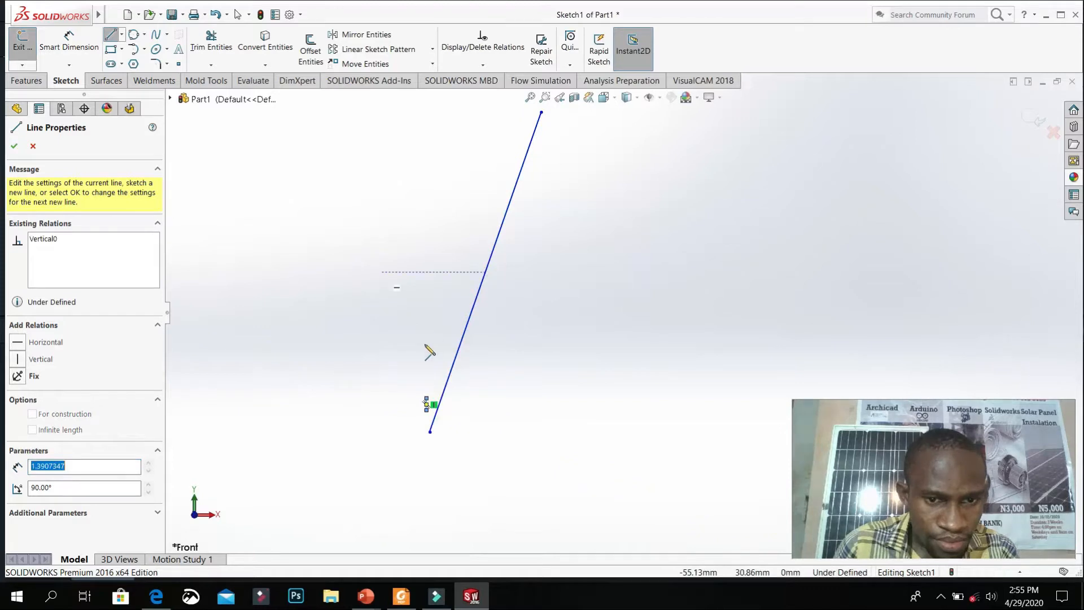
Sketch a zigzag chain of connected lines that crosses the long slanted line and folds back inside itself
click(293, 291)
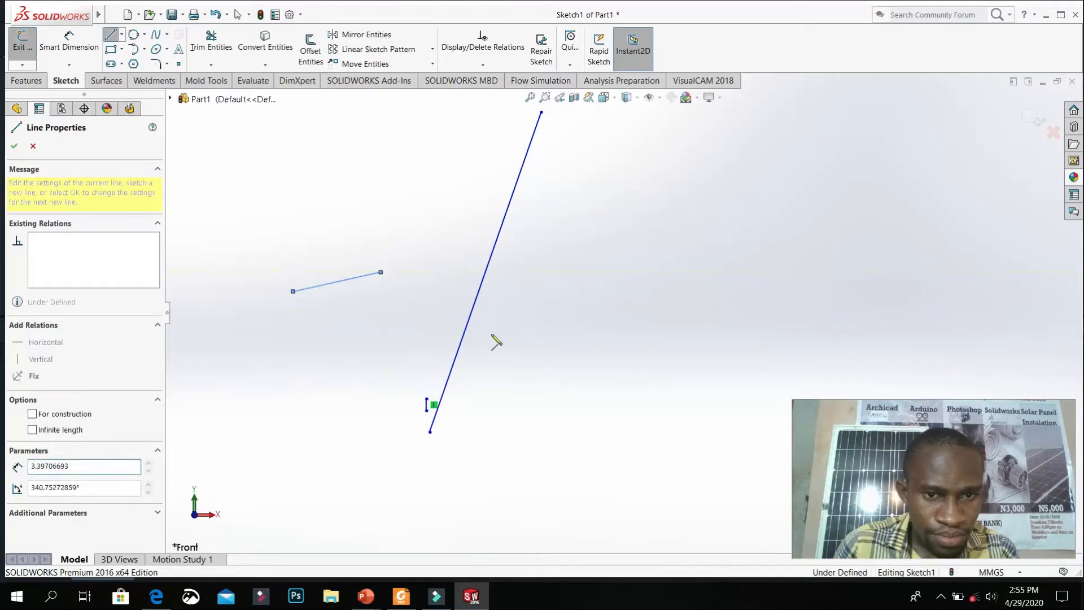
click(512, 340)
click(549, 223)
click(381, 180)
click(426, 249)
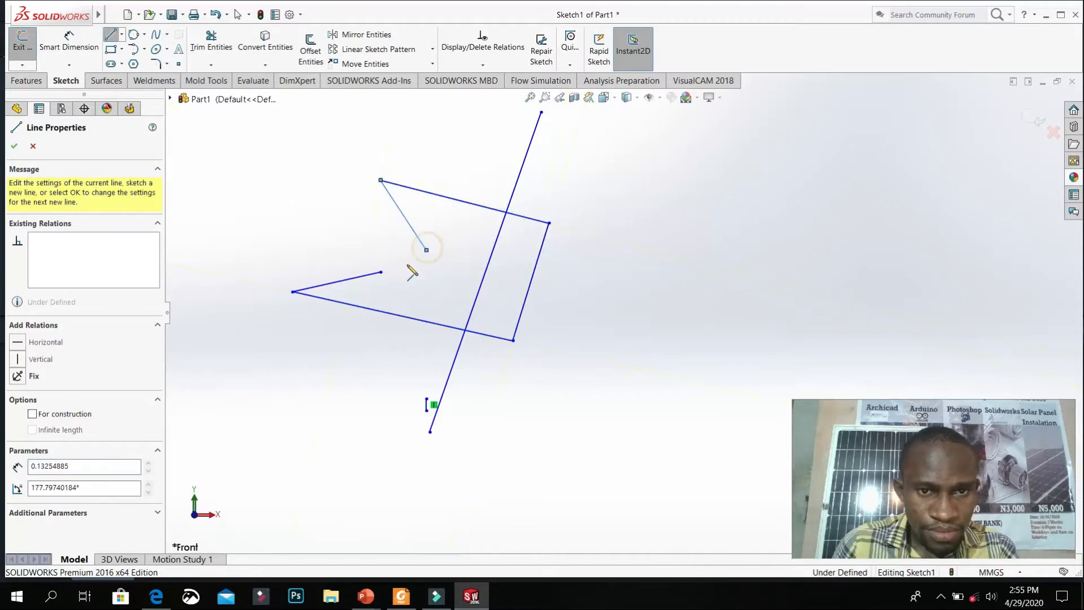
double_click(388, 274)
click(446, 298)
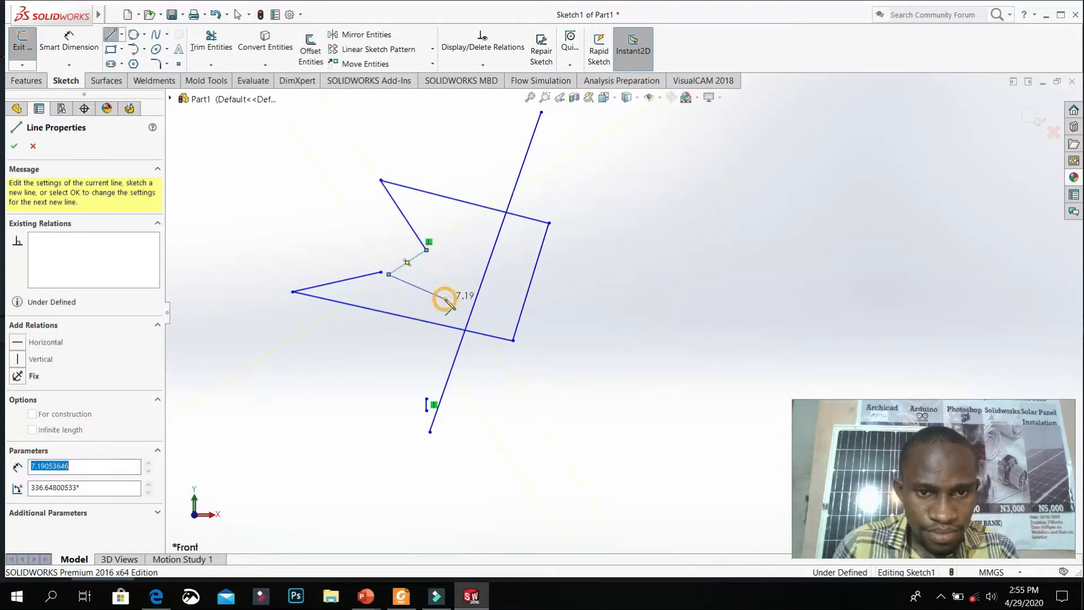
click(487, 177)
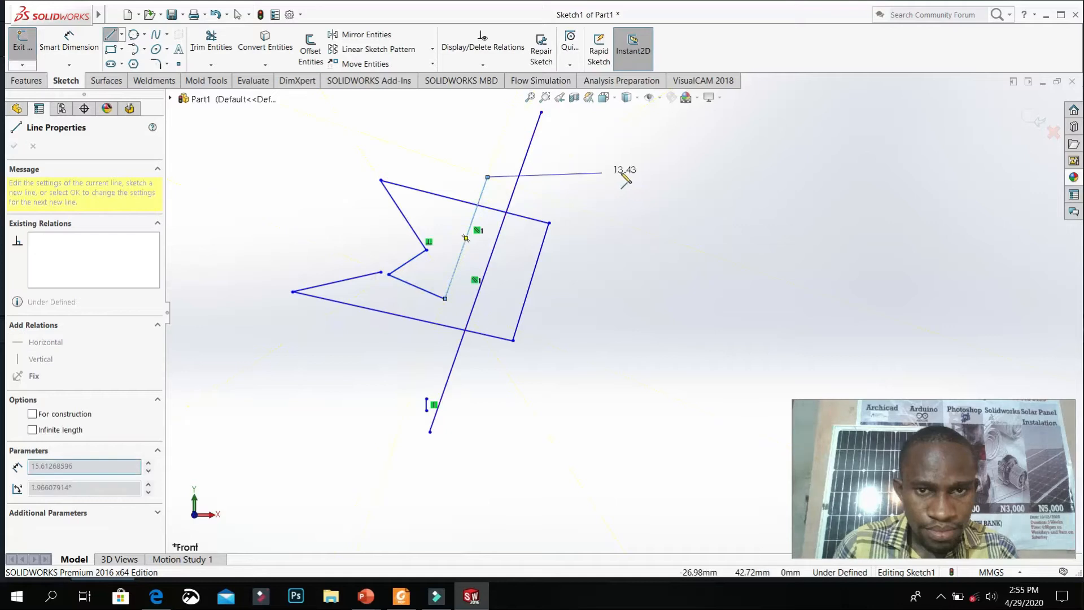
Continue the line chain as a loose polygon around the zigzag, ending with a long diagonal line across the whole sketch
click(620, 172)
click(611, 324)
click(506, 422)
click(313, 412)
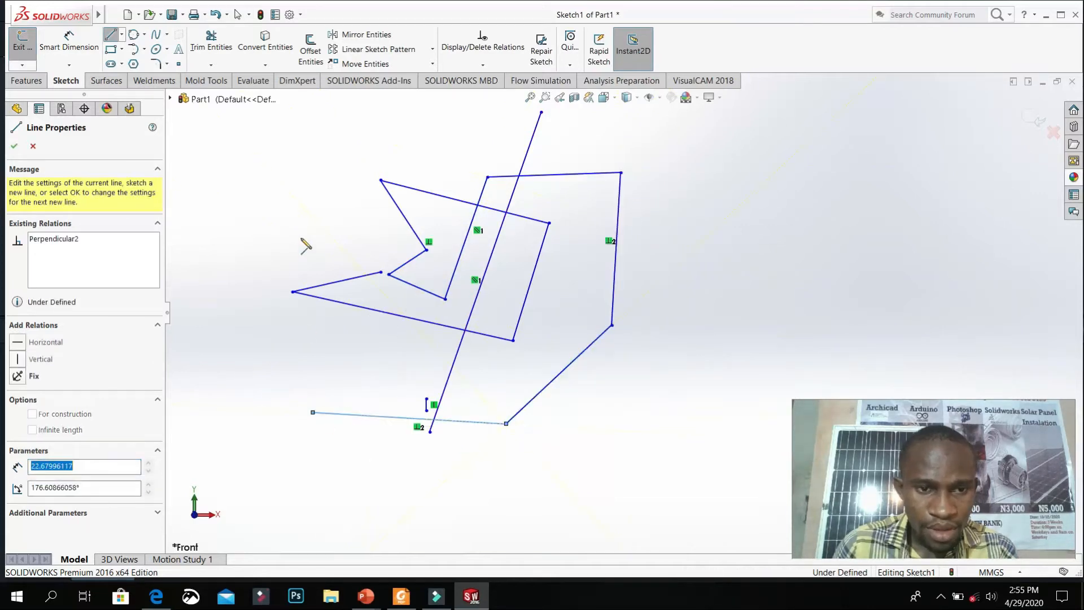
click(301, 238)
click(445, 149)
click(635, 143)
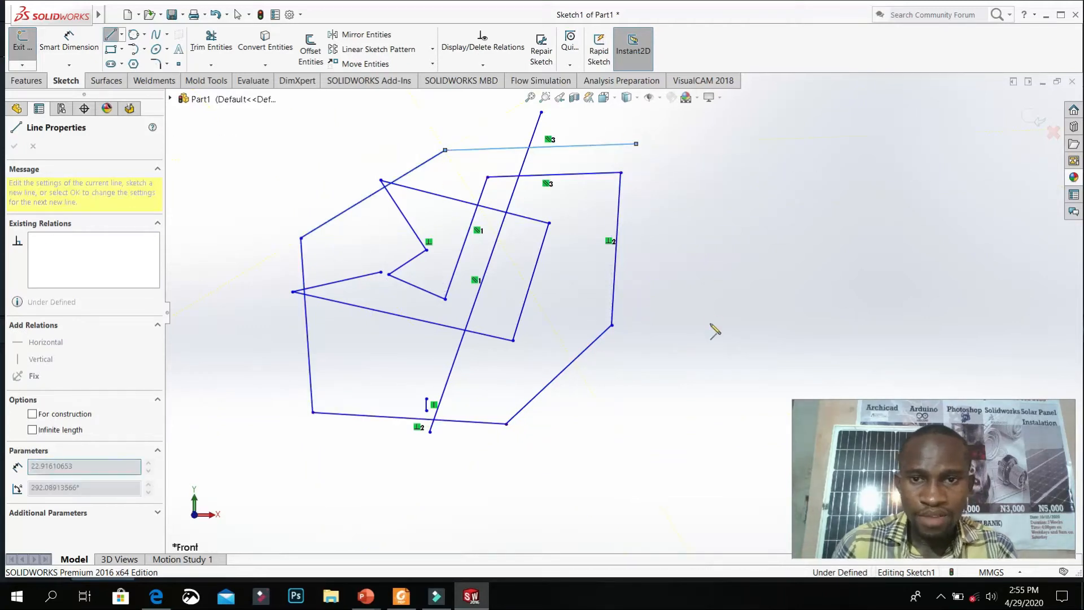
click(709, 325)
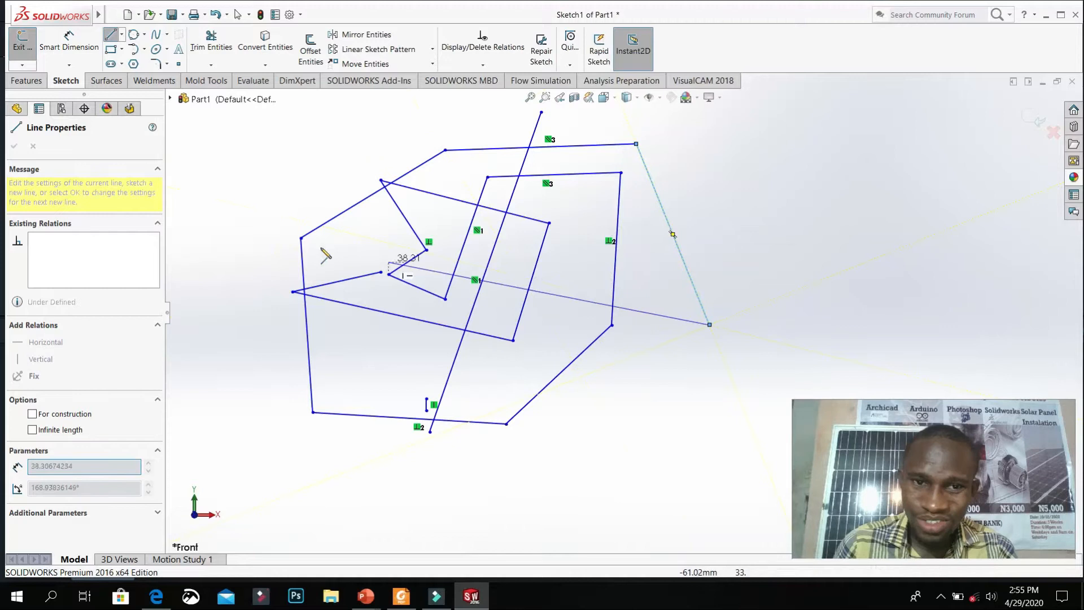
click(239, 223)
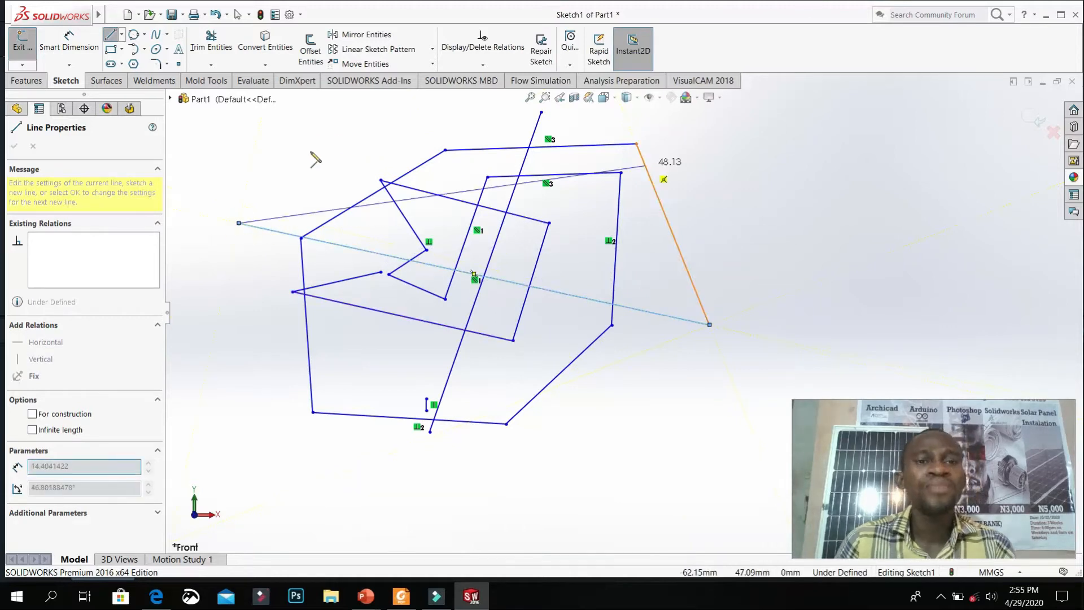
key(Escape)
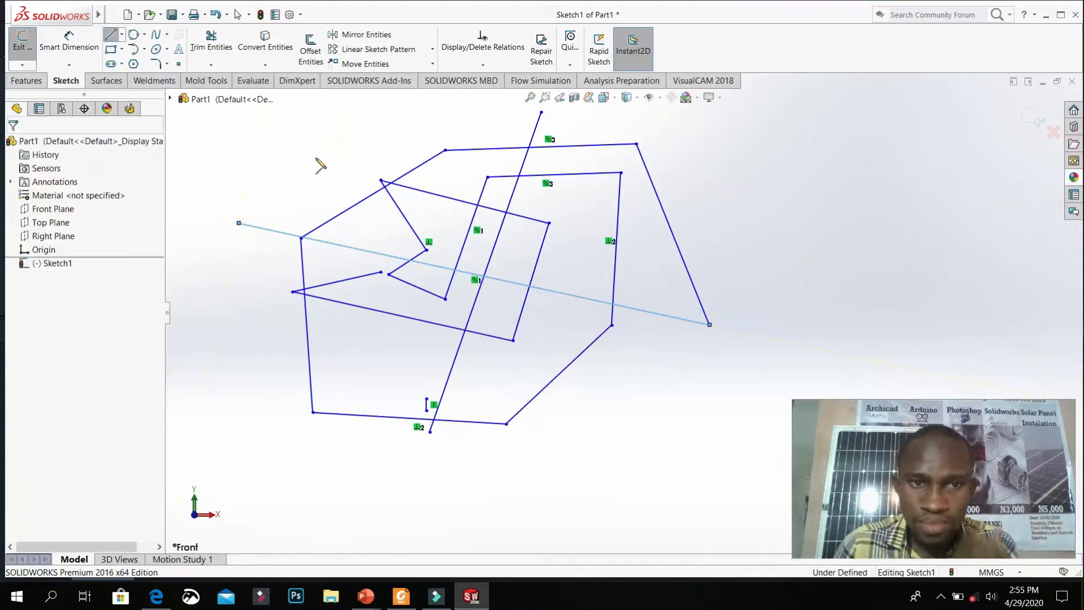
key(Escape)
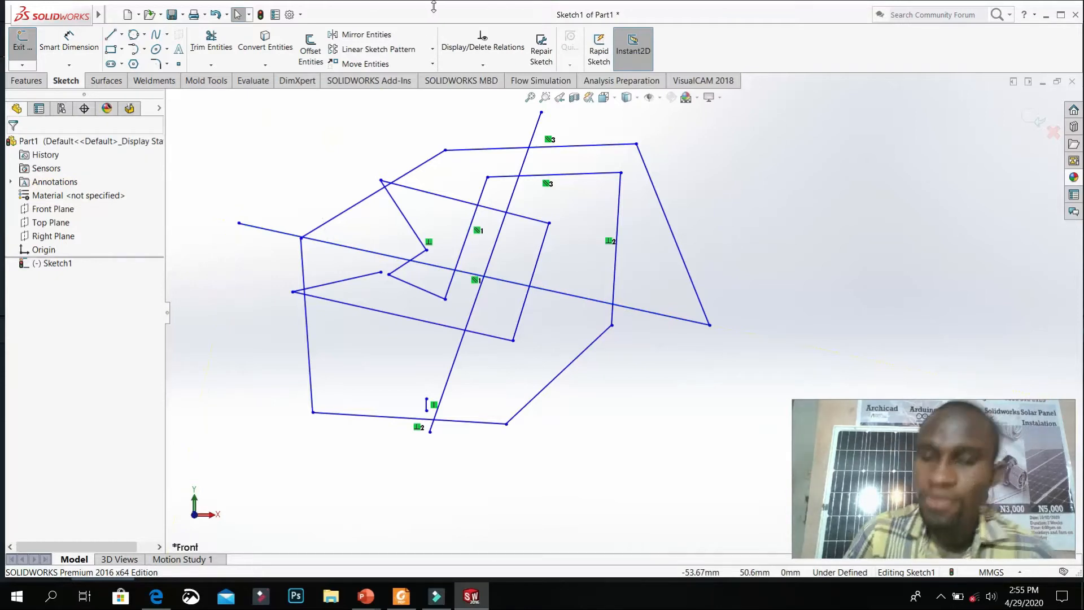
Use Power trim to cut away line segments along the left, upper and right sides of the overlapping sketch
scroll(637, 217, down, 3)
scroll(635, 212, up, 5)
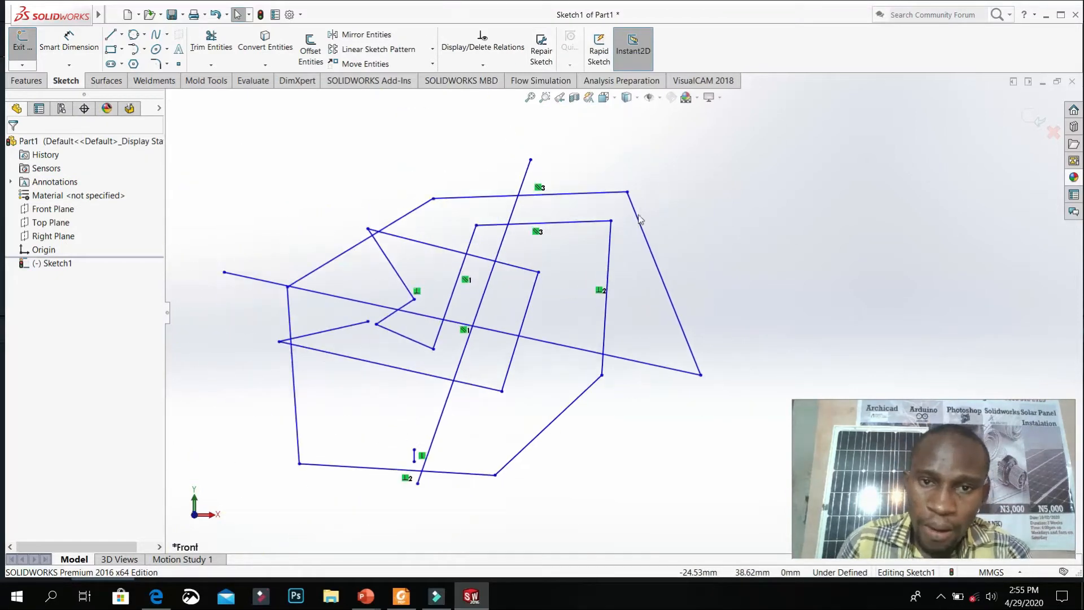
key(z)
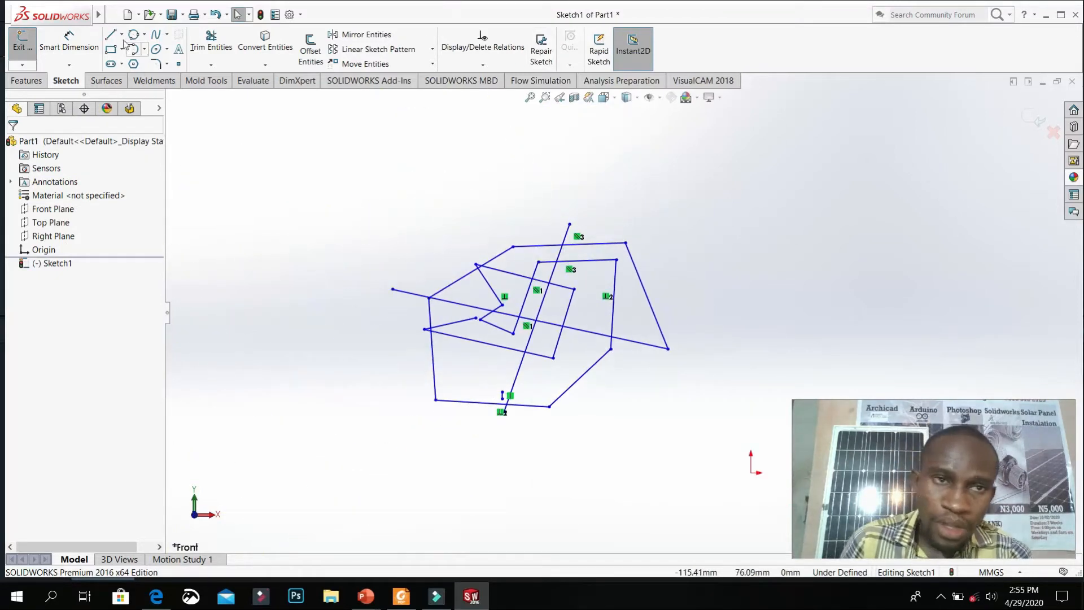
click(214, 49)
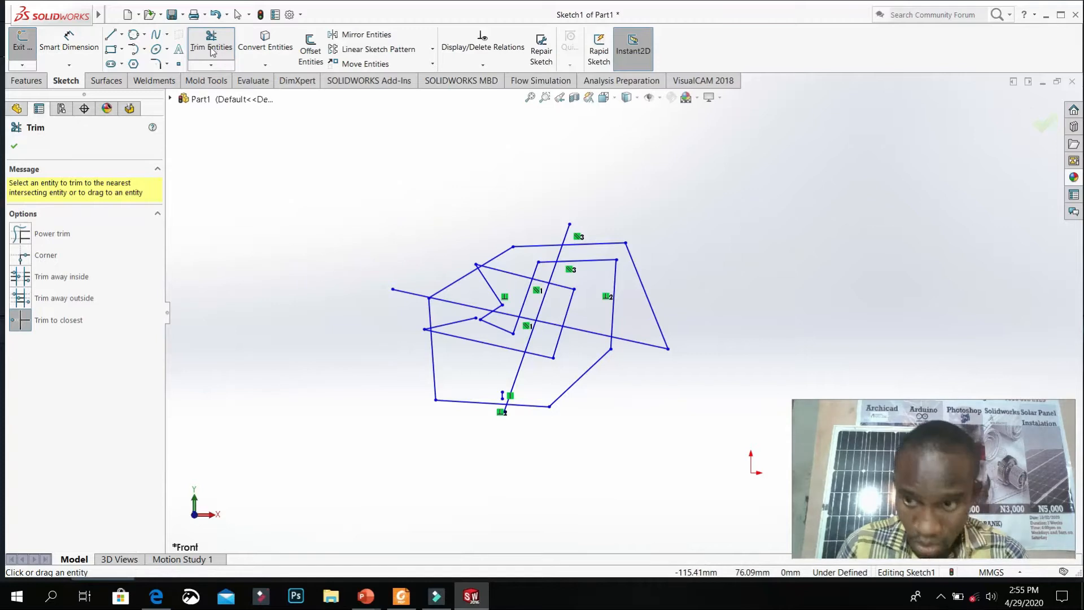
click(58, 238)
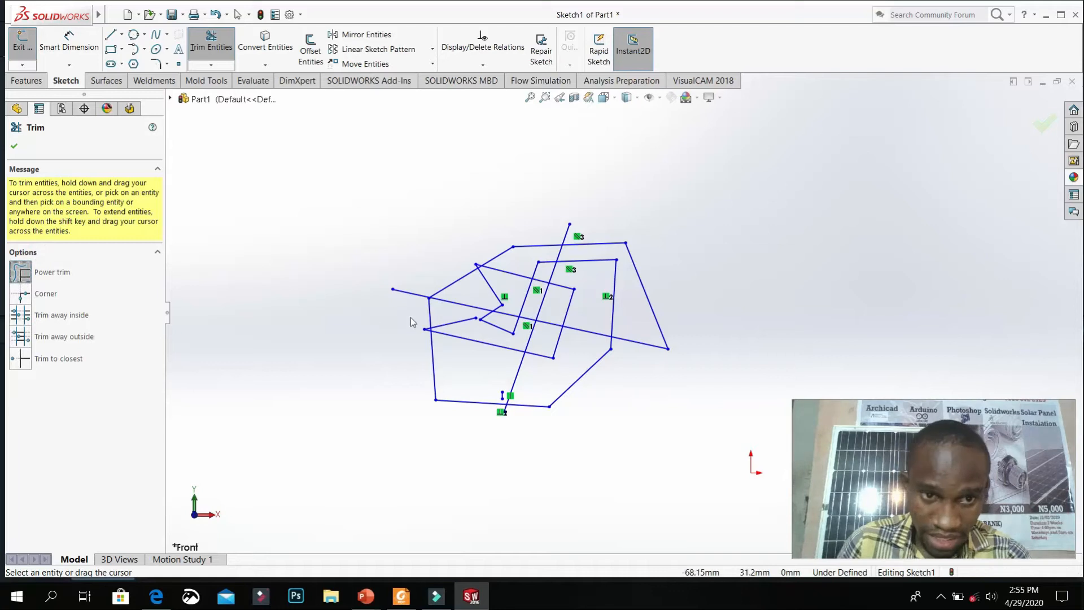
drag(388, 374, 463, 381)
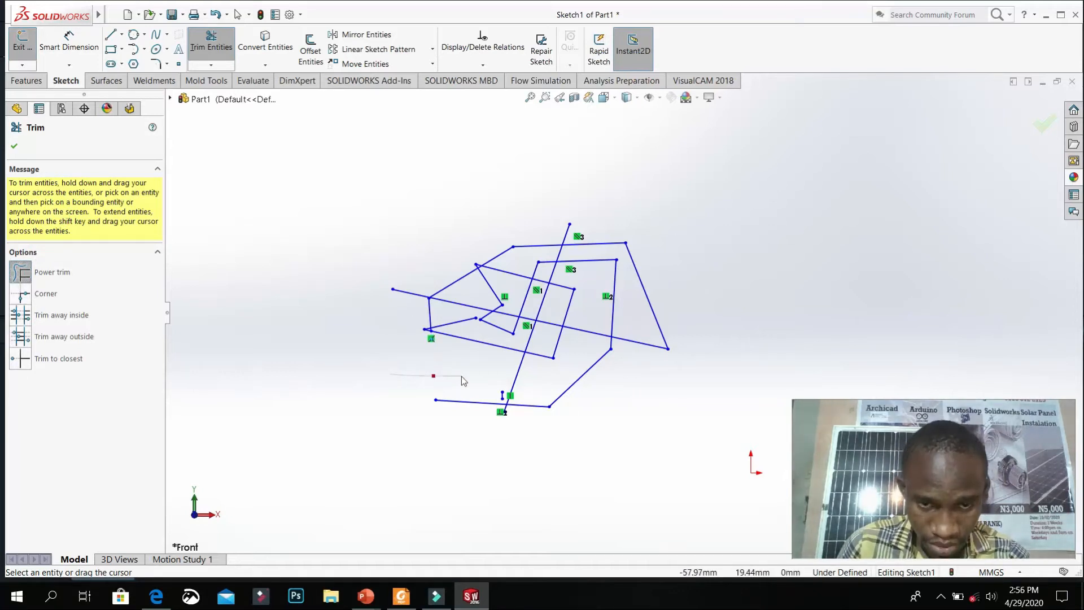
mouse_move(469, 334)
mouse_down()
mouse_move(455, 323)
mouse_move(449, 279)
mouse_up()
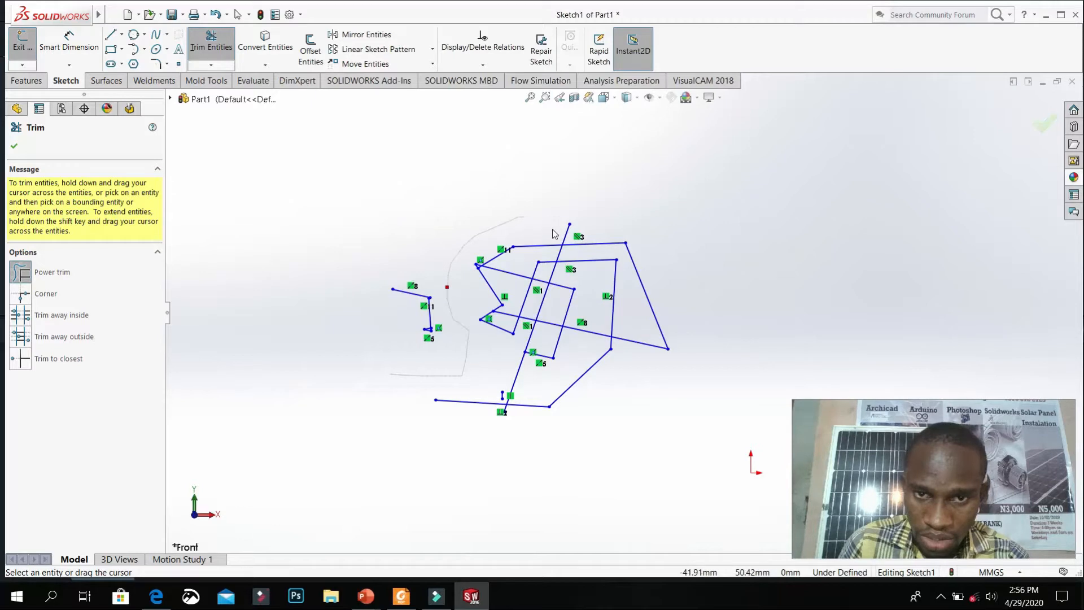
drag(564, 257, 629, 221)
drag(671, 326, 650, 332)
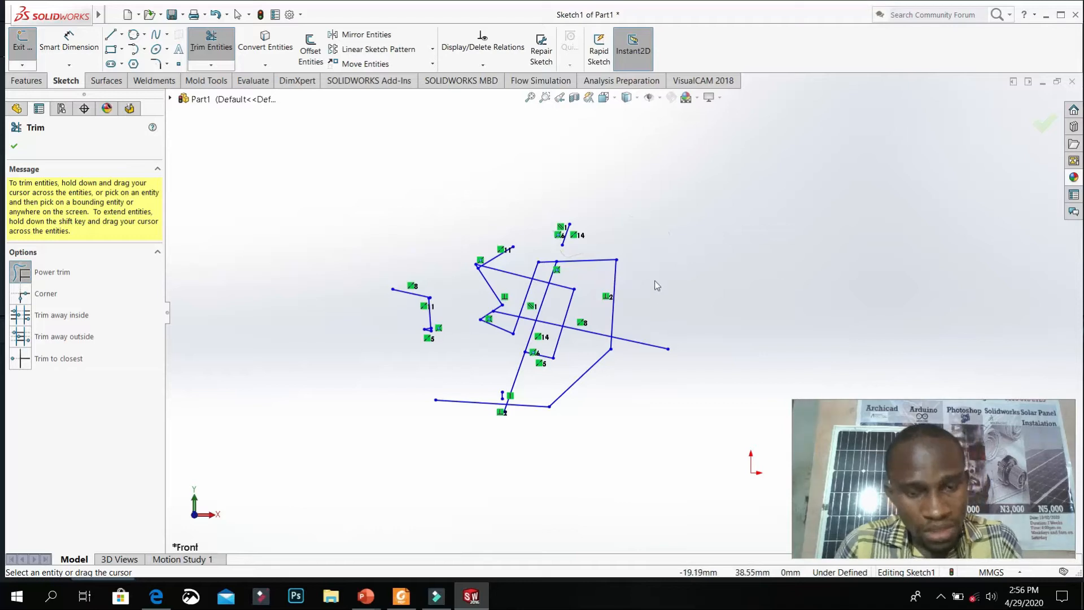
Undo the power trims to bring back all the removed sketch lines
key(Escape)
key(ctrl+z)
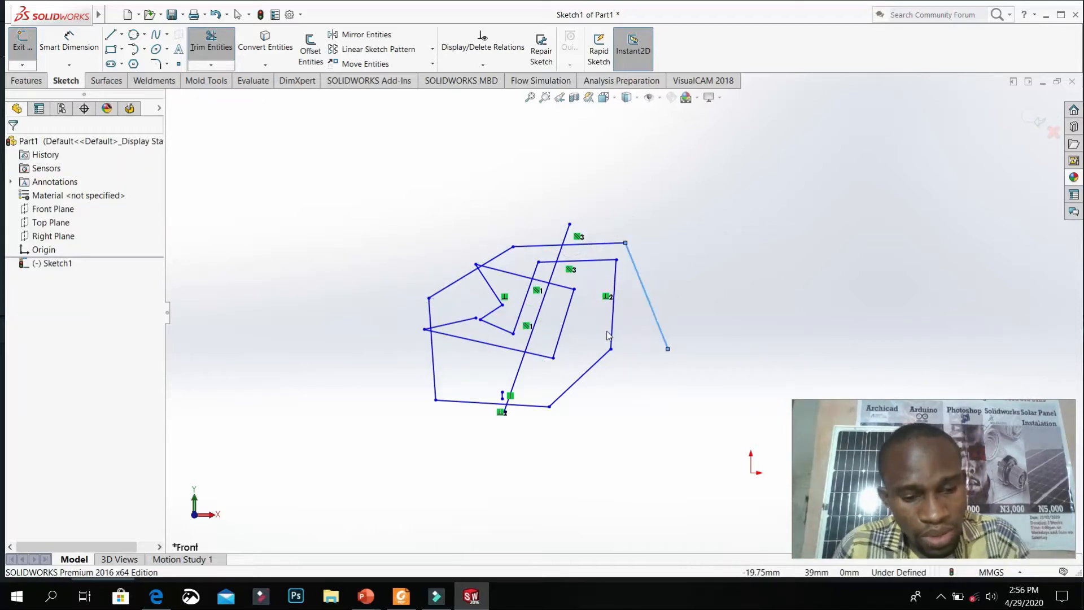
key(ctrl+shift+z)
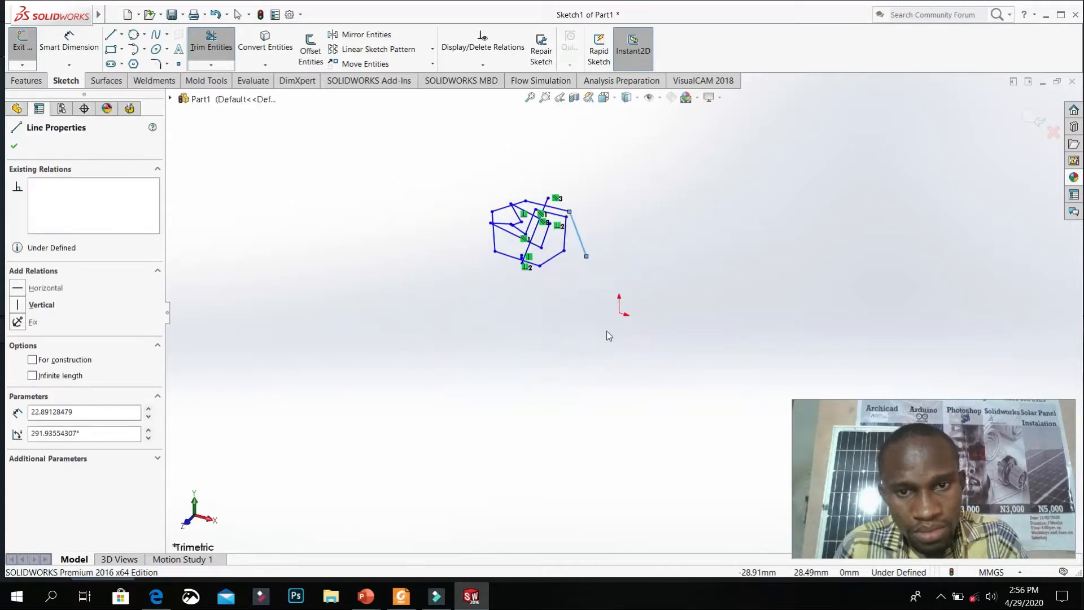
key(ctrl+z)
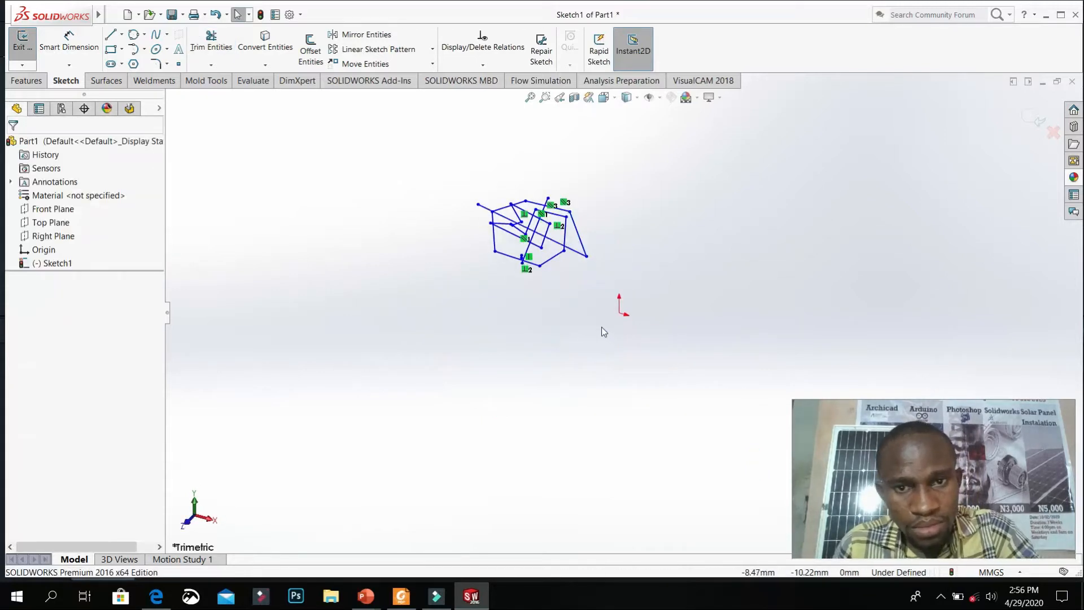
Use the Corner trim option to join the long diagonal line and the inner near-vertical line on the right at their intersection
scroll(551, 214, up, 3)
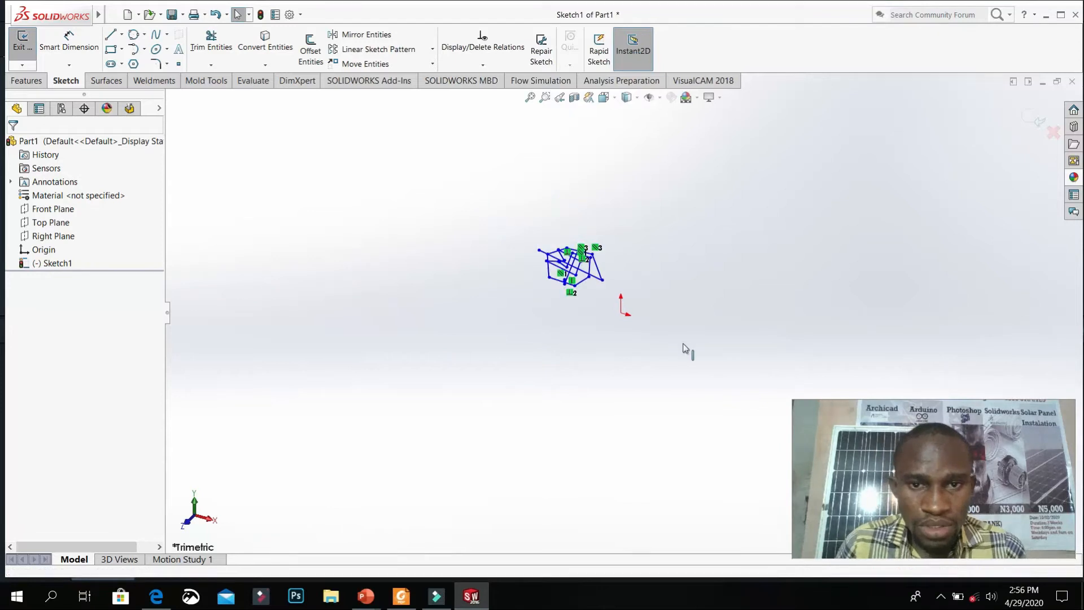
scroll(648, 277, down, 2)
scroll(558, 225, down, 4)
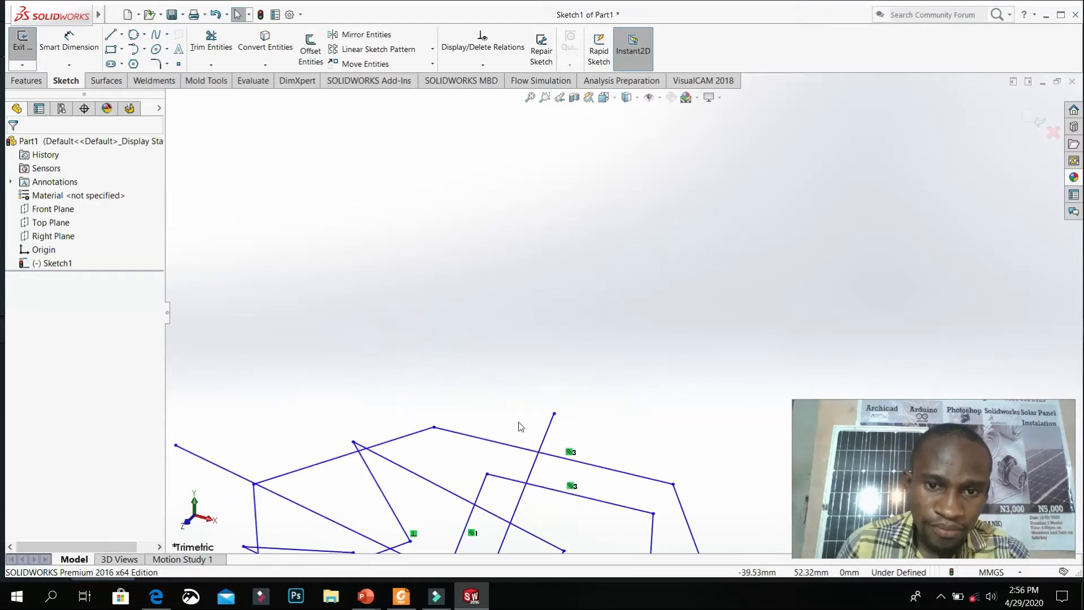
scroll(517, 404, up, 2)
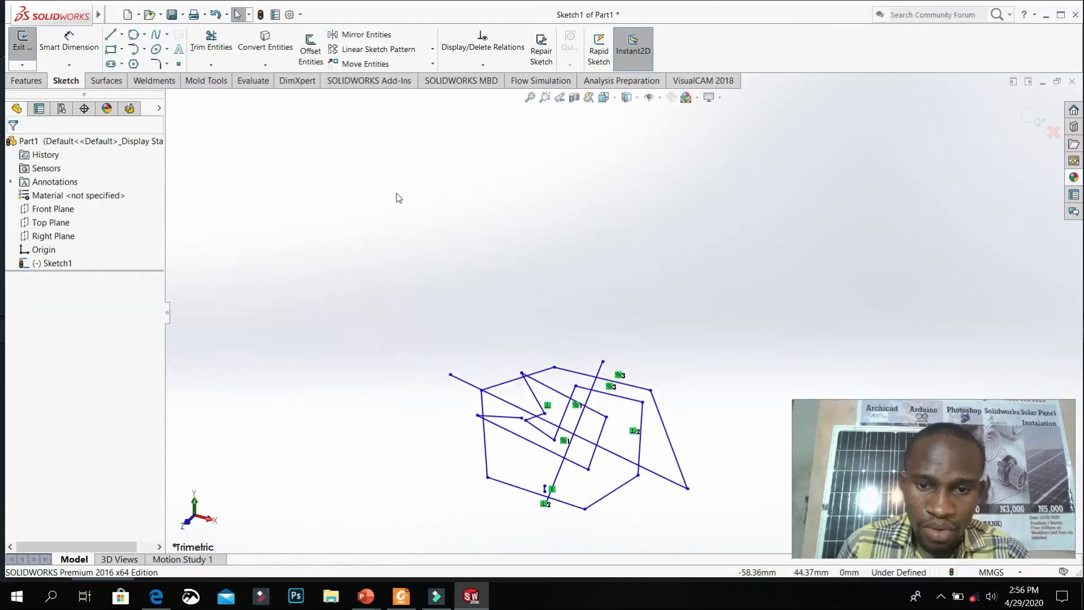
click(210, 50)
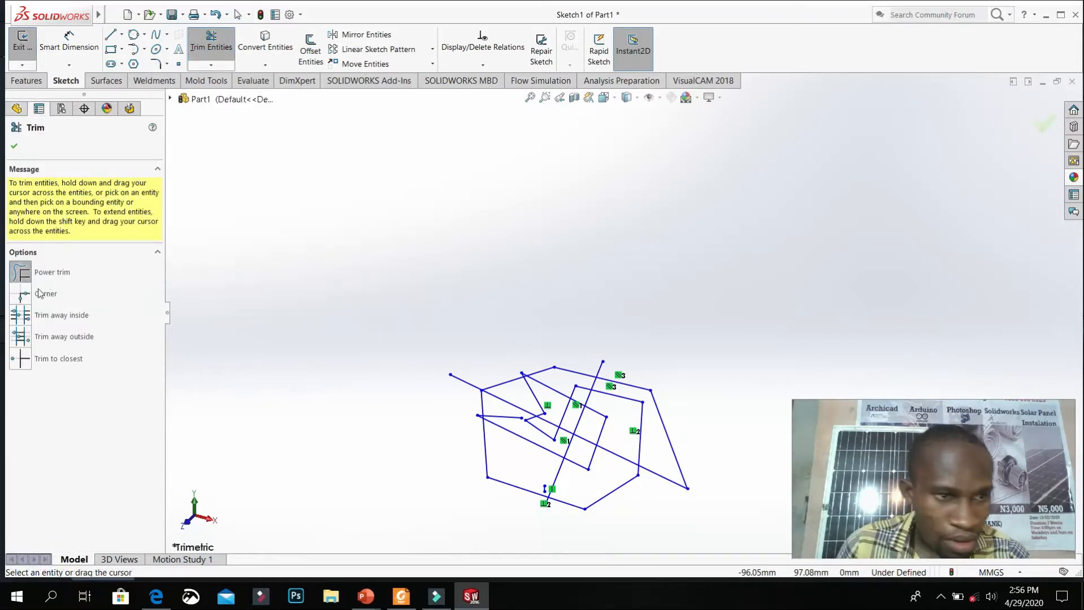
click(40, 293)
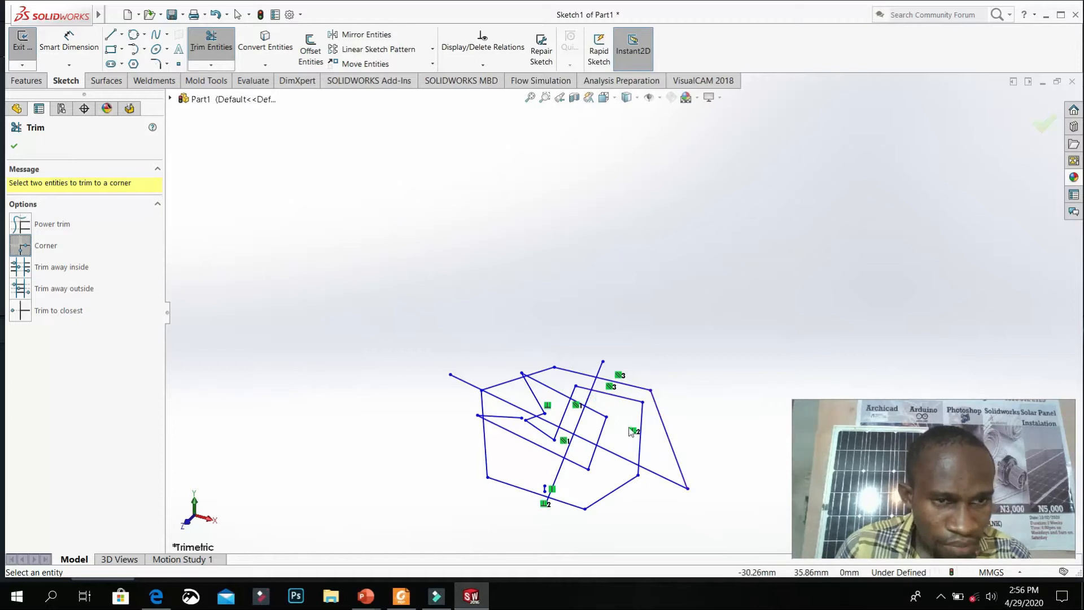
scroll(632, 429, up, 2)
scroll(636, 419, down, 6)
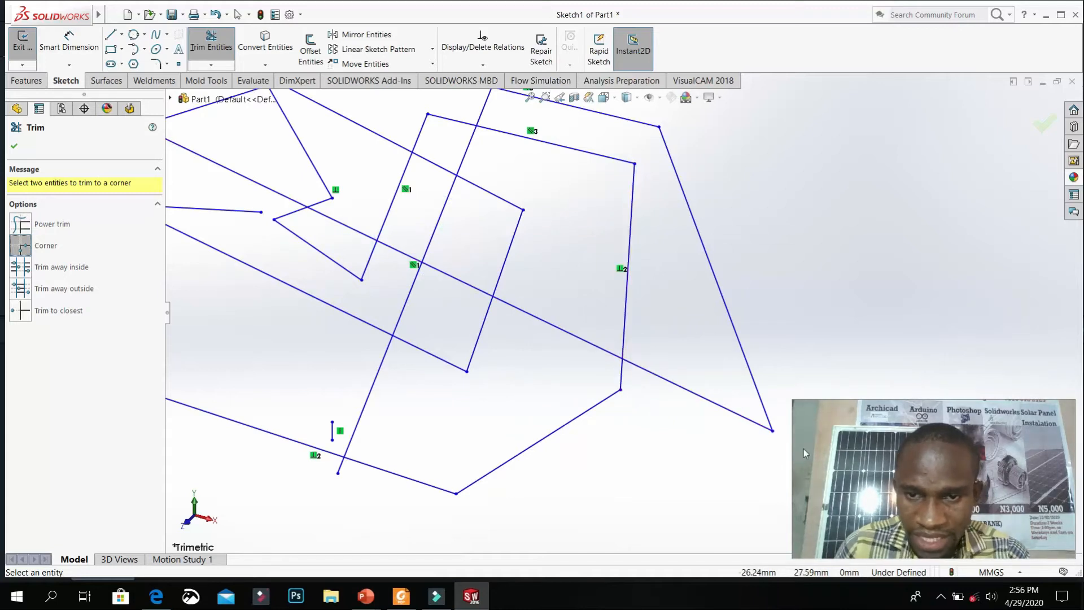
click(598, 349)
click(623, 336)
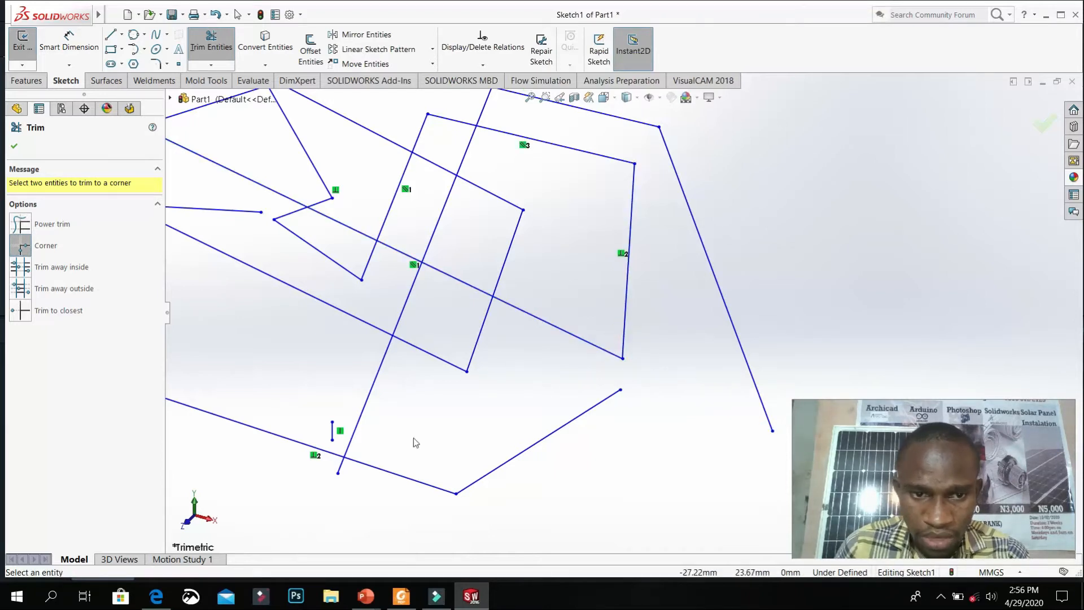
Corner-trim the polygon's bottom edge against the long slanted line, keeping the edge's right part, and finish trimming
click(342, 455)
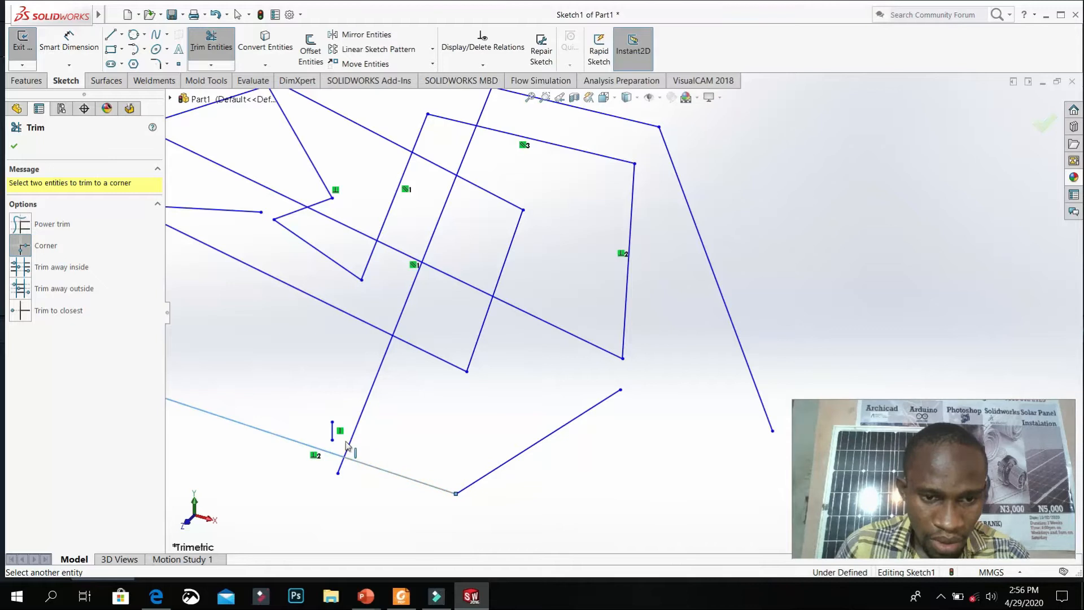
click(348, 445)
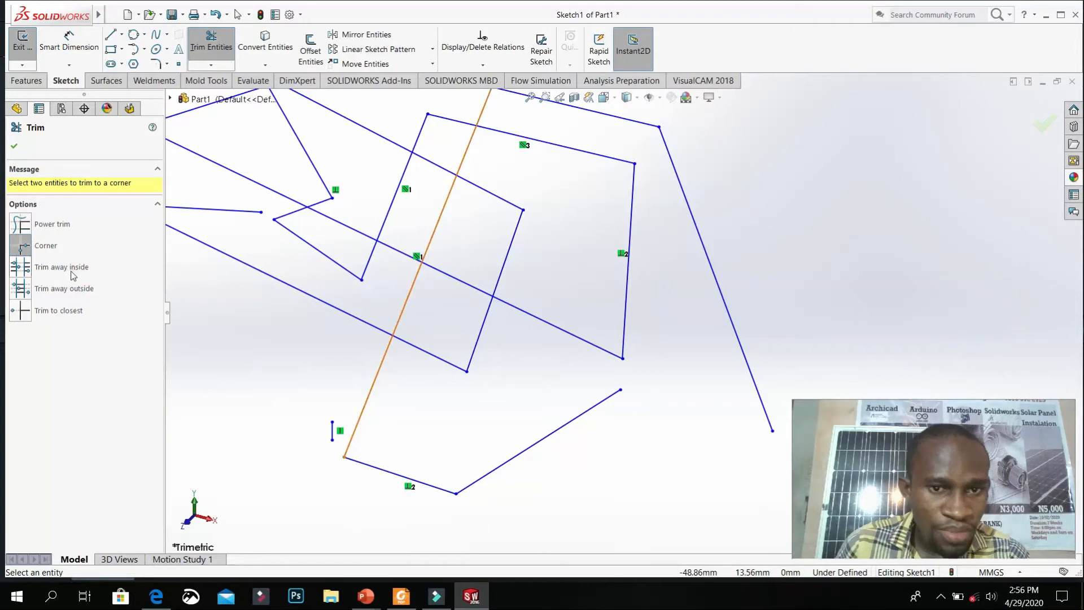
scroll(329, 323, down, 1)
scroll(507, 262, down, 1)
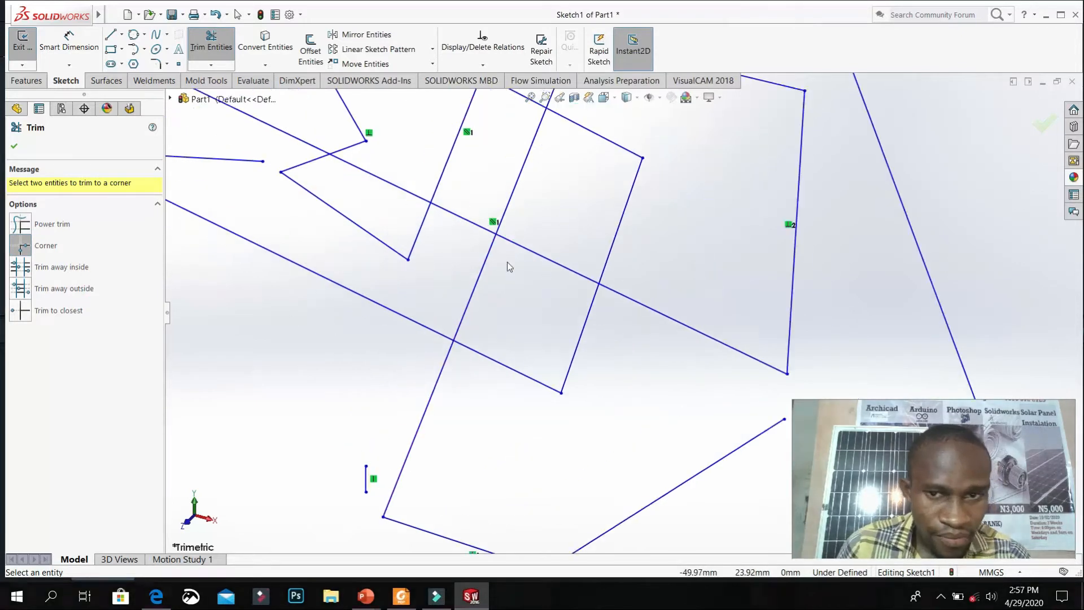
scroll(685, 299, up, 3)
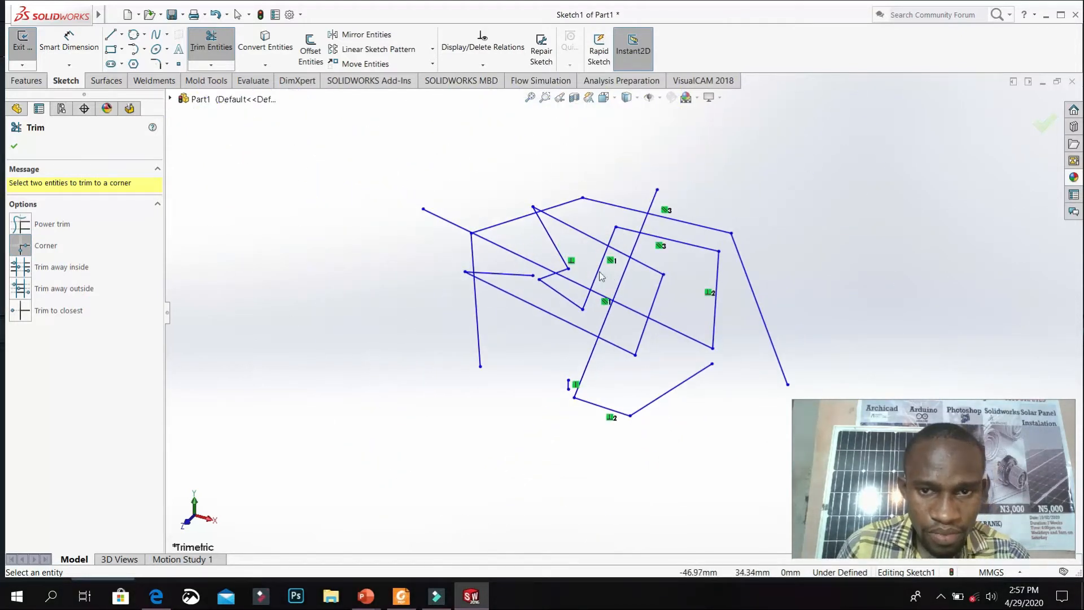
scroll(624, 309, up, 2)
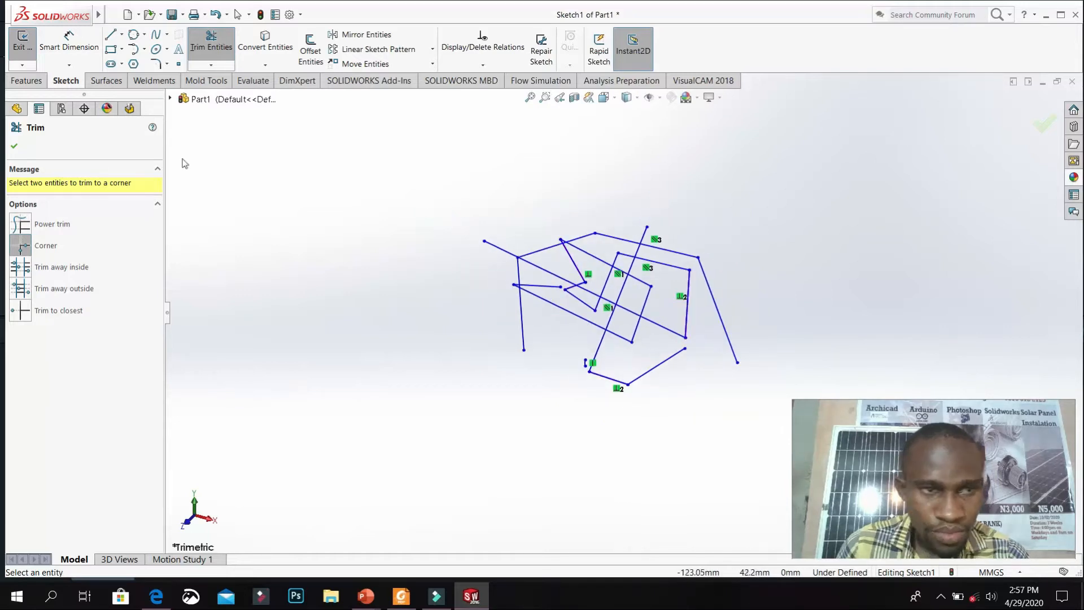
click(15, 147)
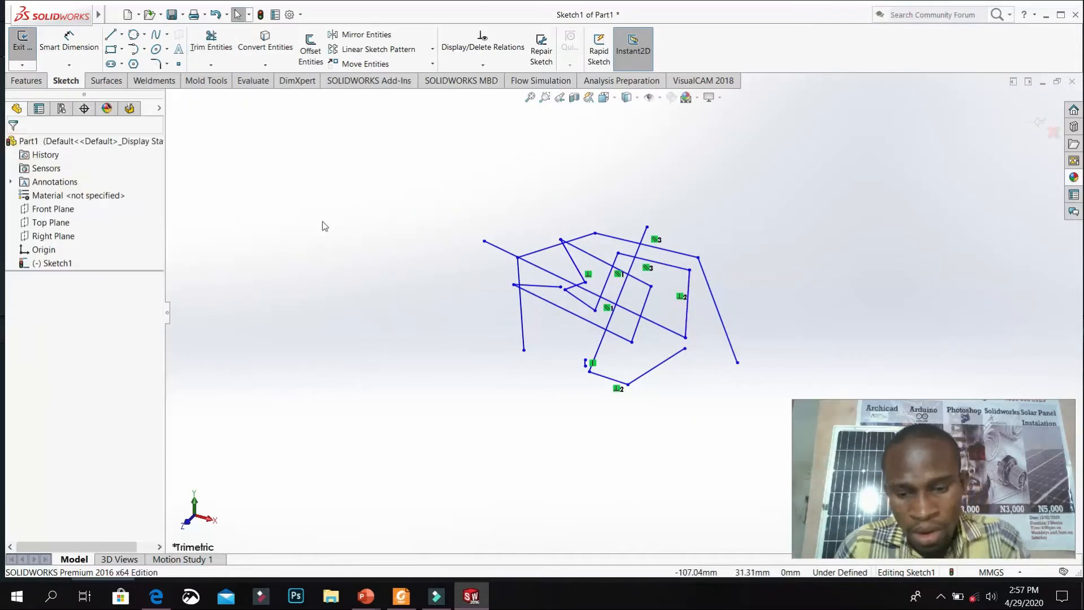
key(l)
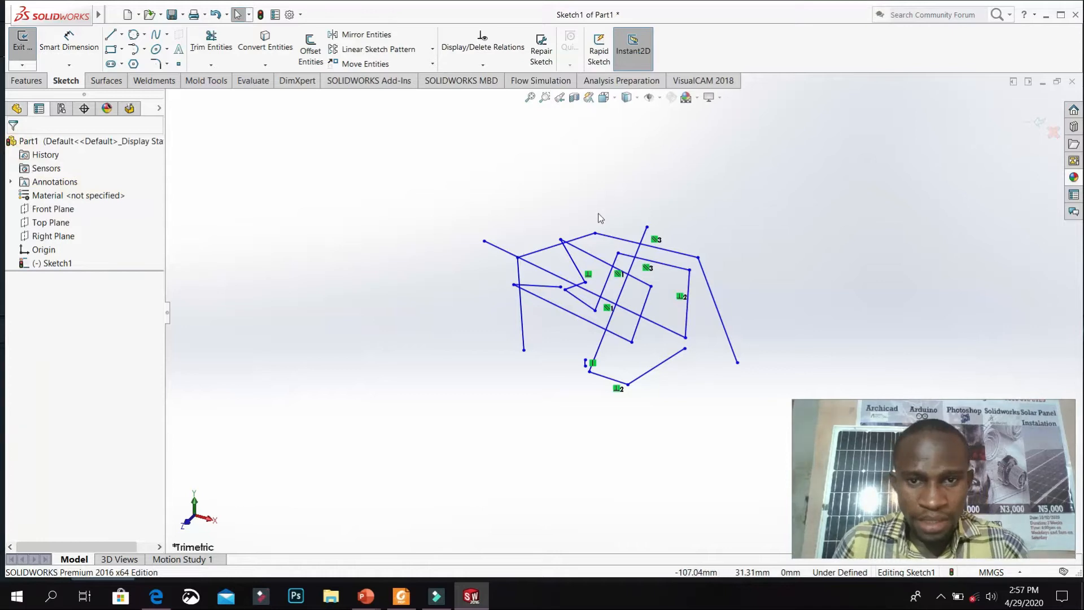
key(Escape)
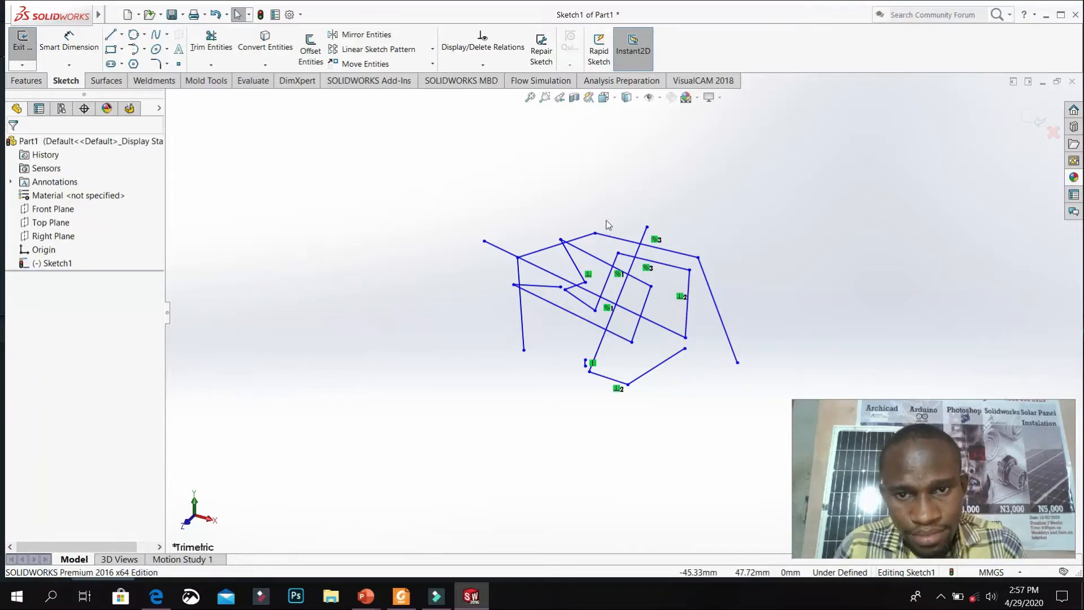
Draw a long slanted line across the sketch and continue it as a chain of straight lines surrounding the existing polygons
key(l)
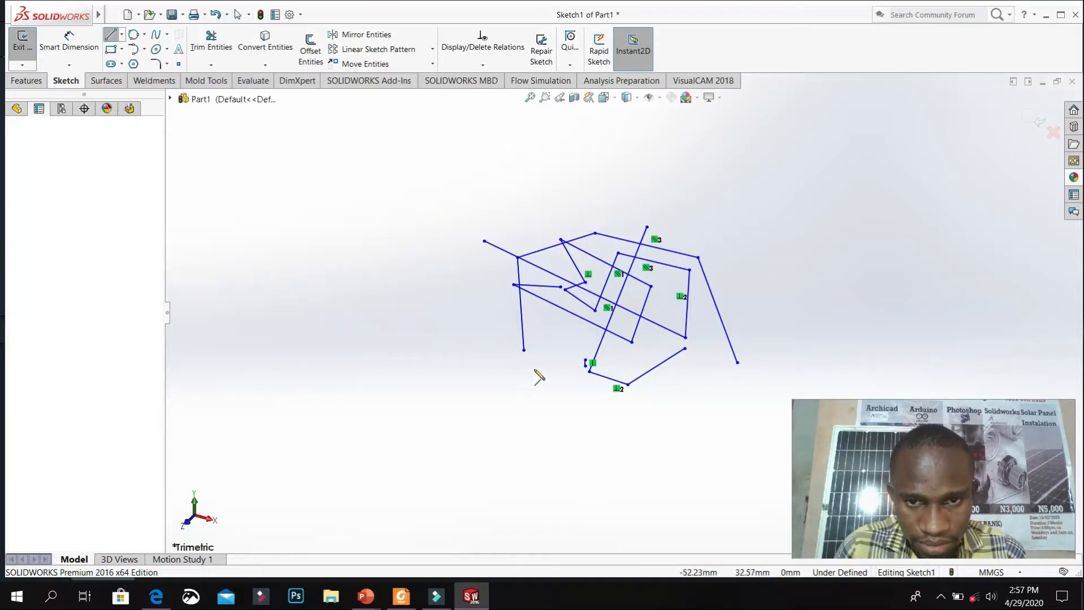
click(536, 364)
click(430, 335)
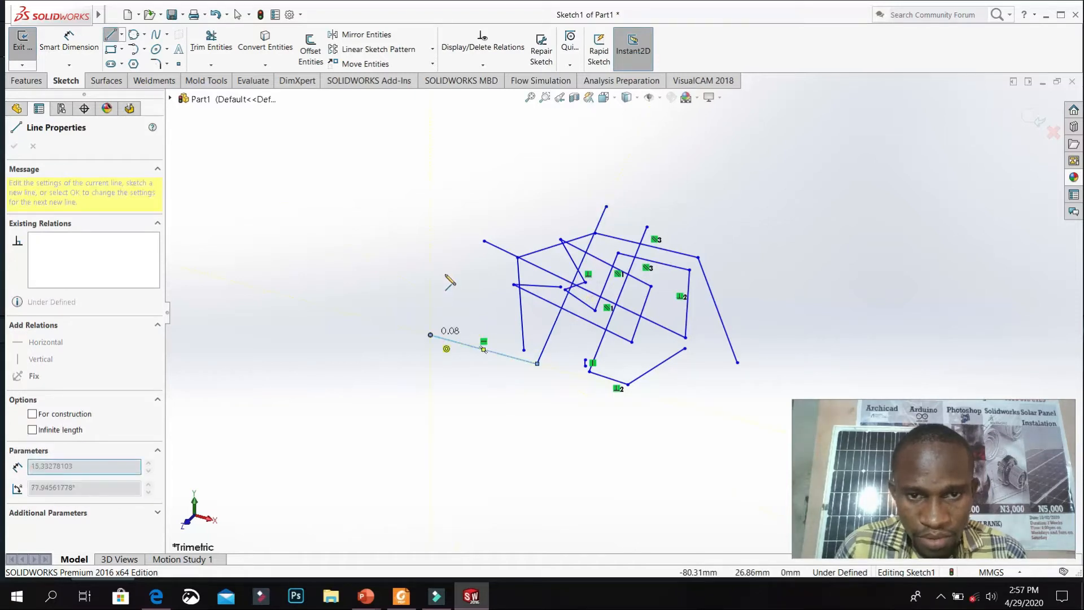
click(445, 273)
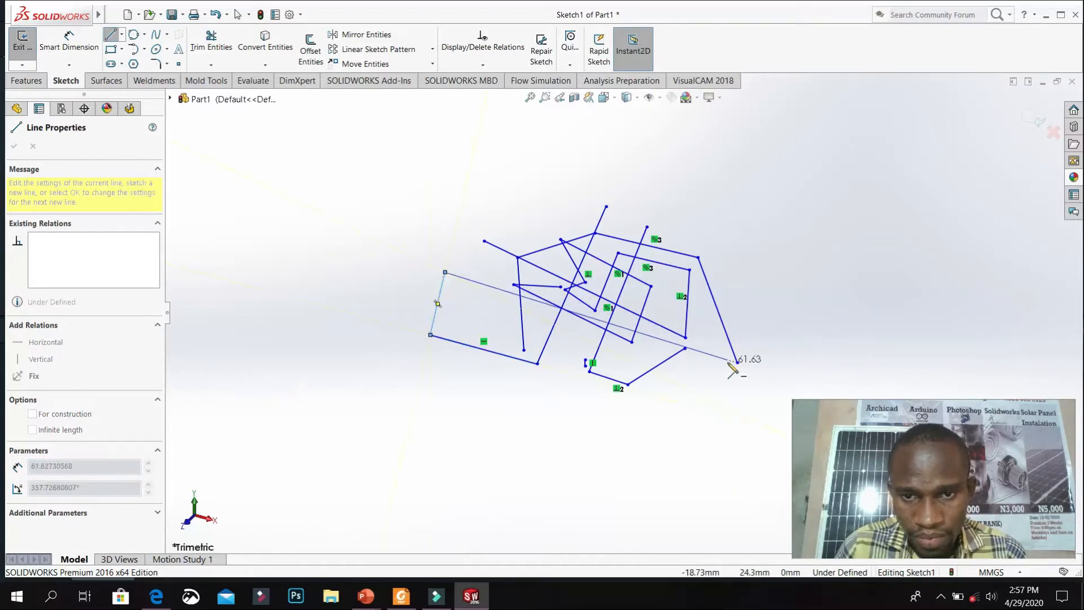
click(694, 399)
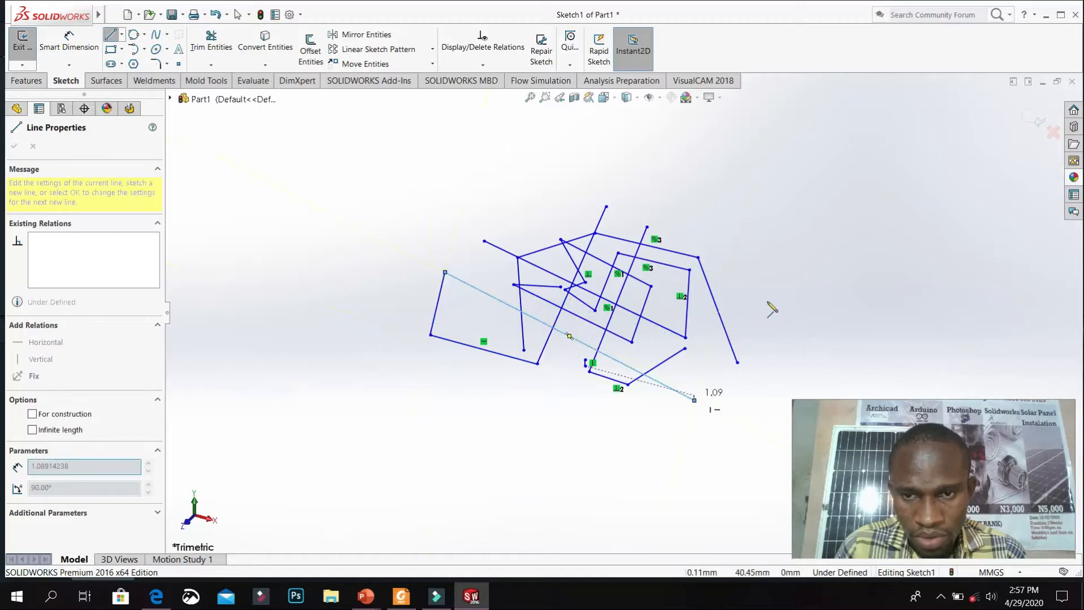
click(766, 301)
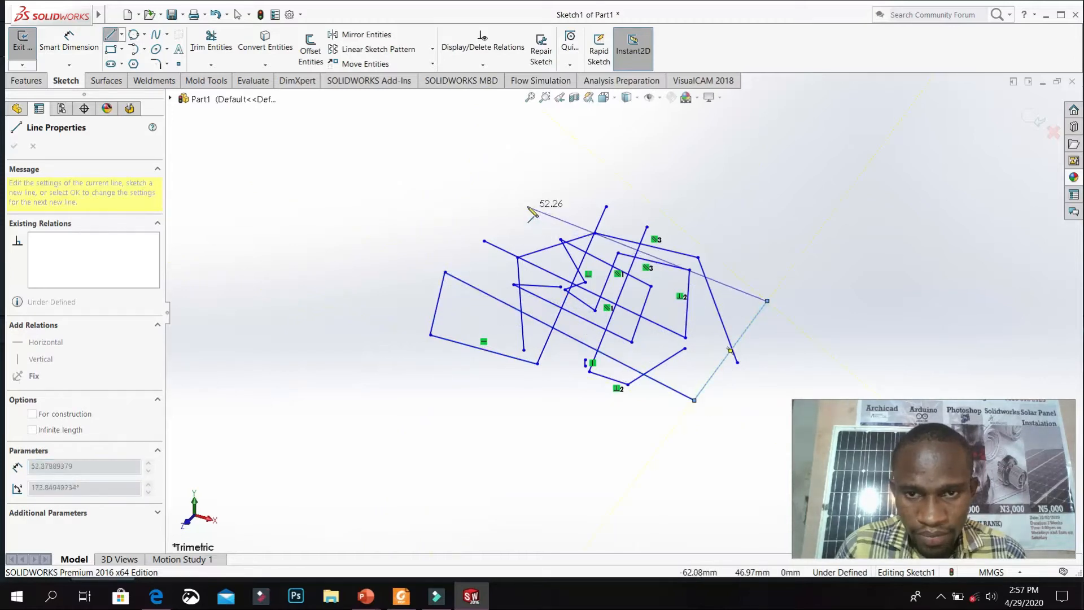
click(524, 194)
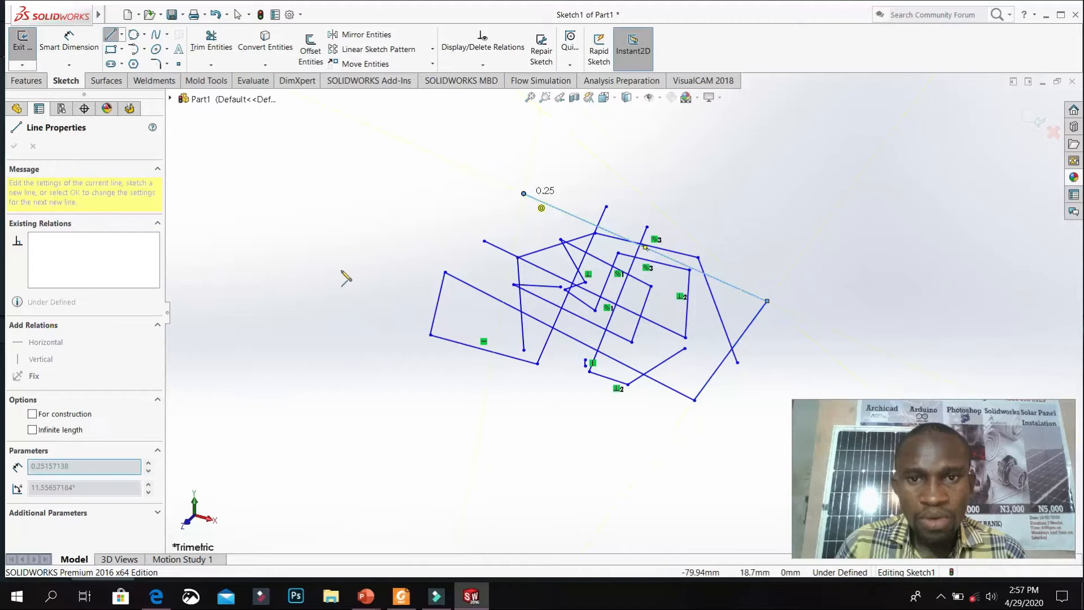
key(Escape)
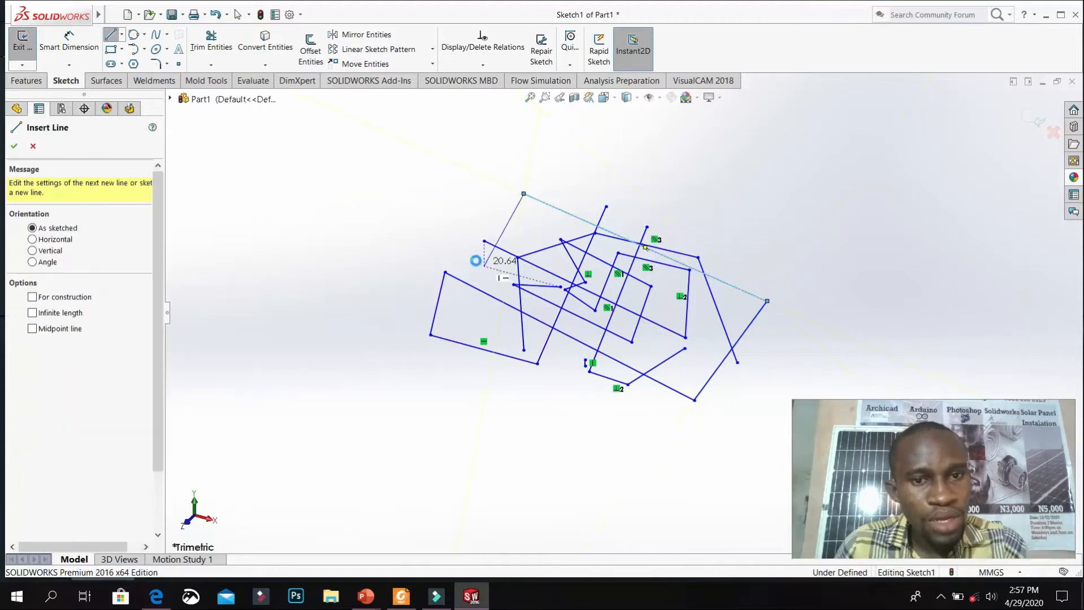
key(Escape)
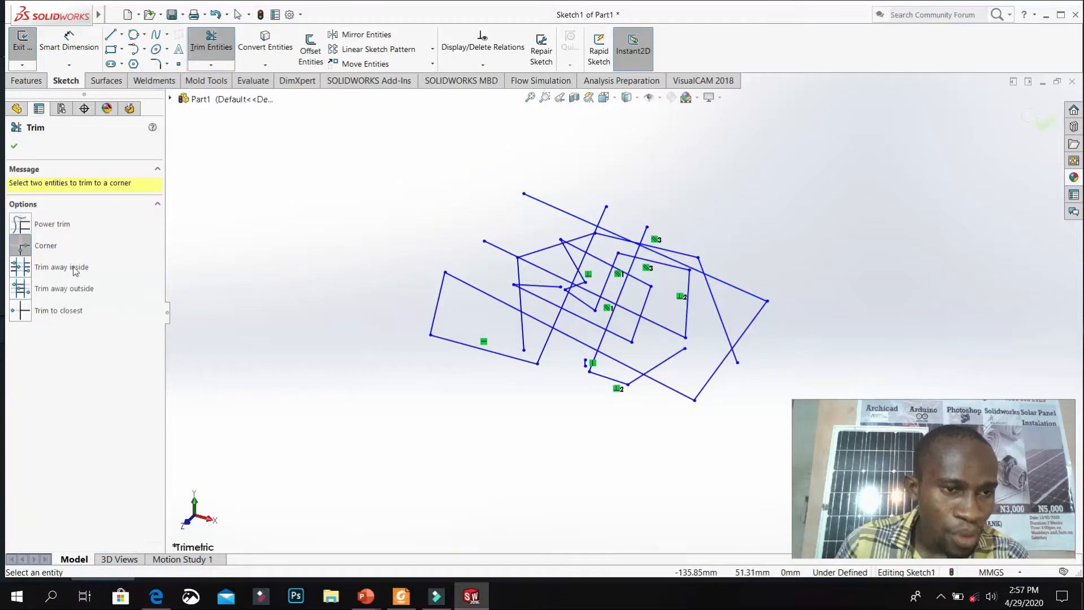
Use Trim away inside with the two long slanted lines as boundaries to remove the line portions crossing between them
click(70, 267)
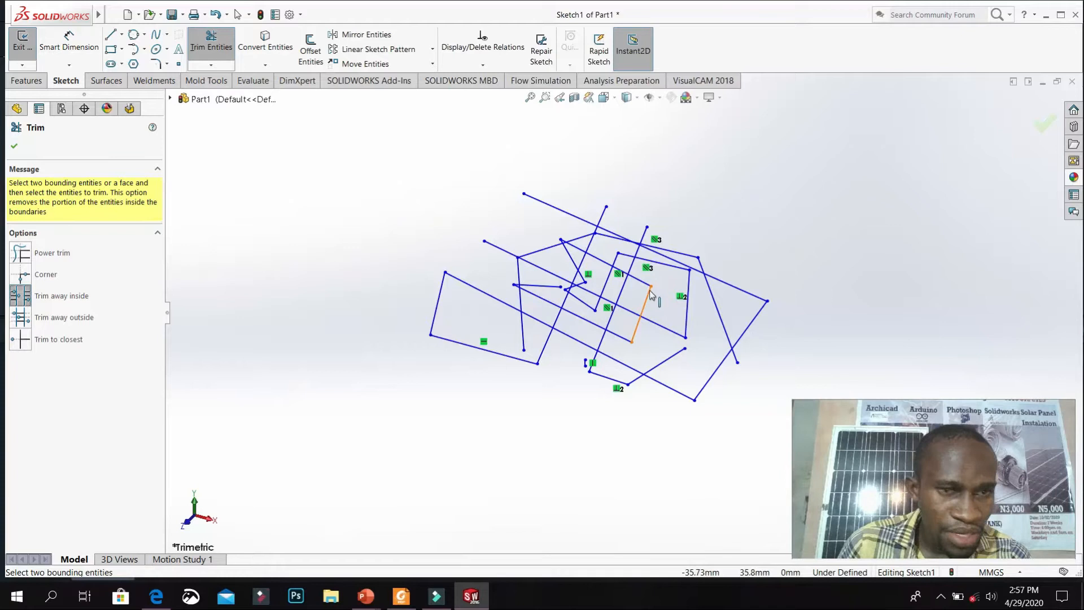
scroll(653, 292, down, 3)
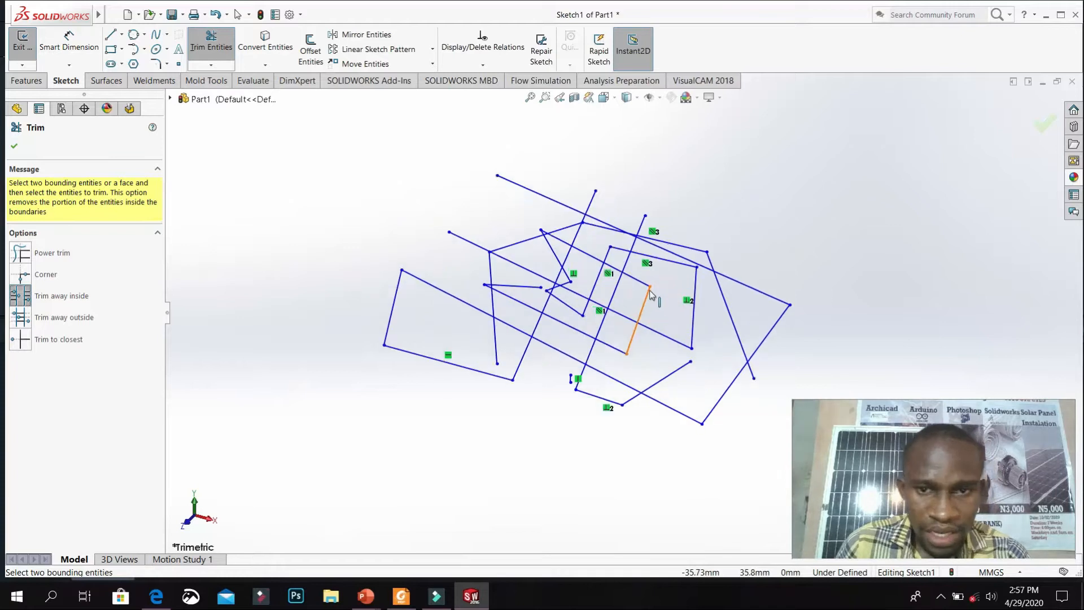
click(604, 298)
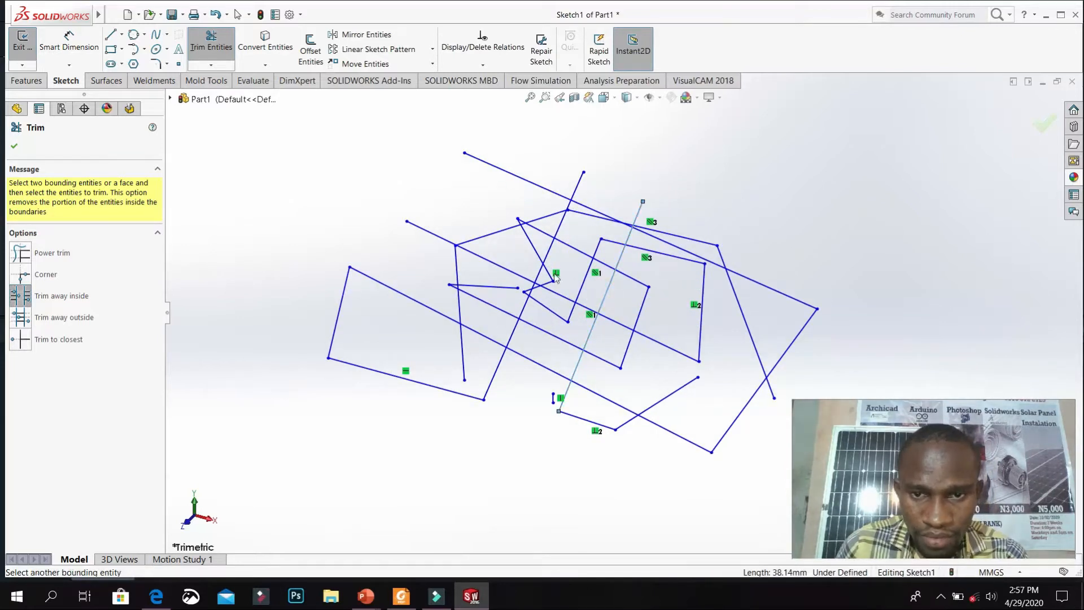
click(546, 257)
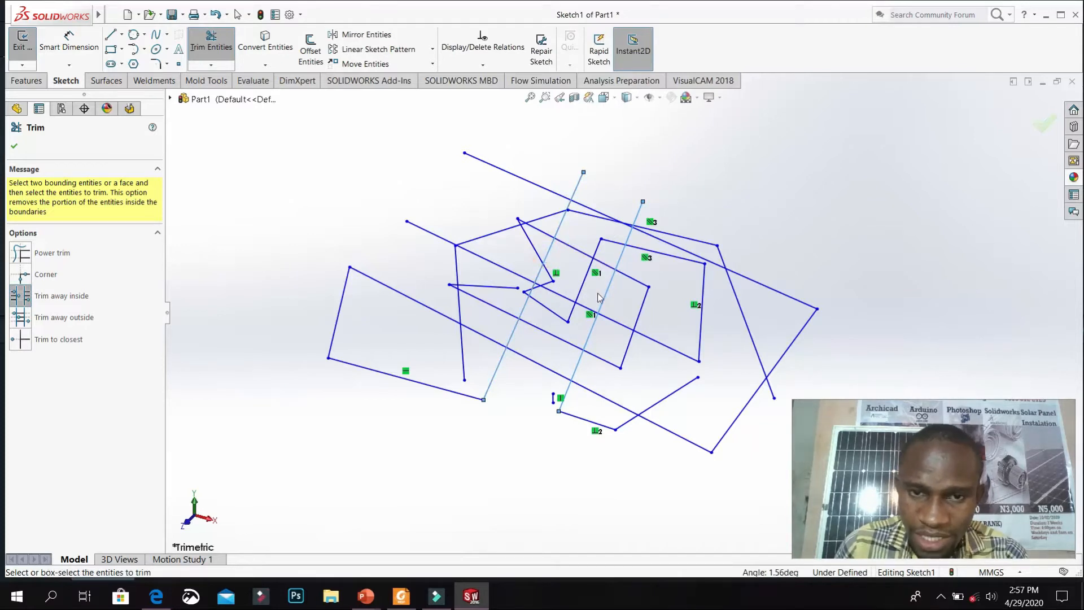
click(563, 298)
click(571, 249)
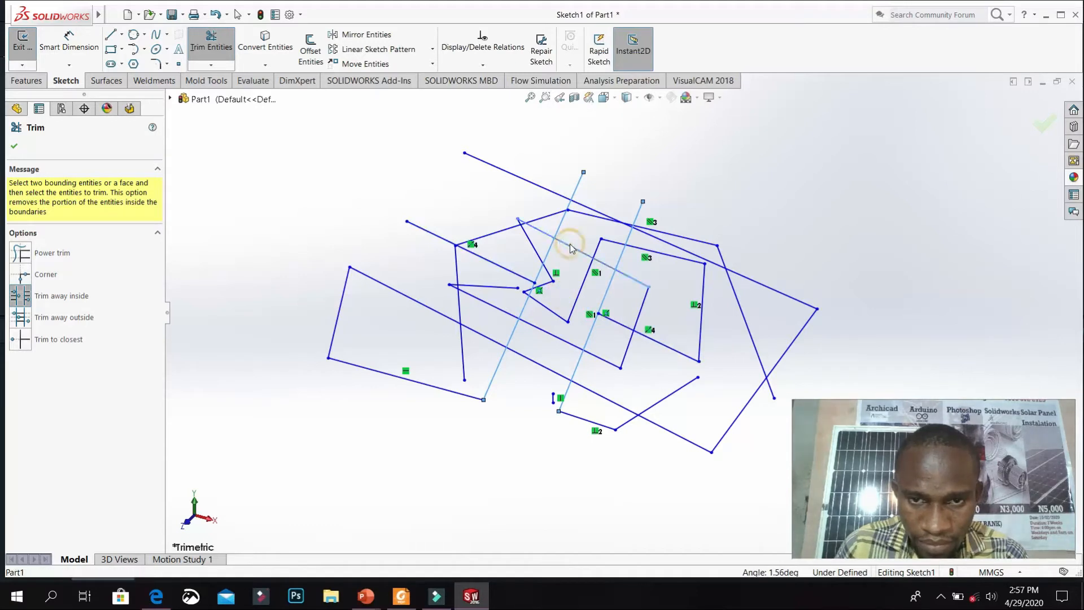
click(583, 286)
click(555, 315)
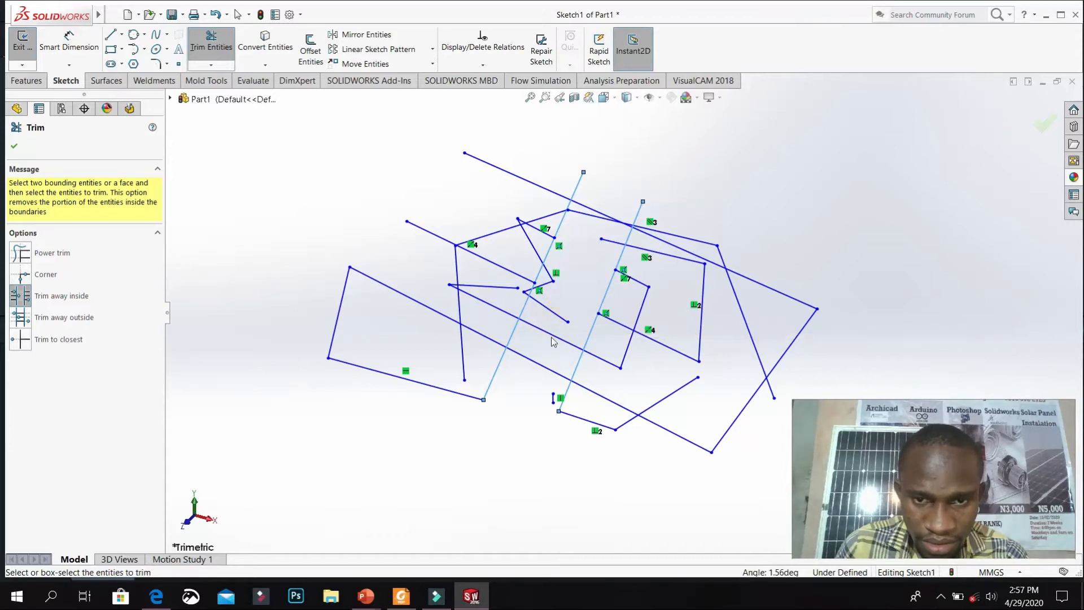
click(552, 335)
click(533, 363)
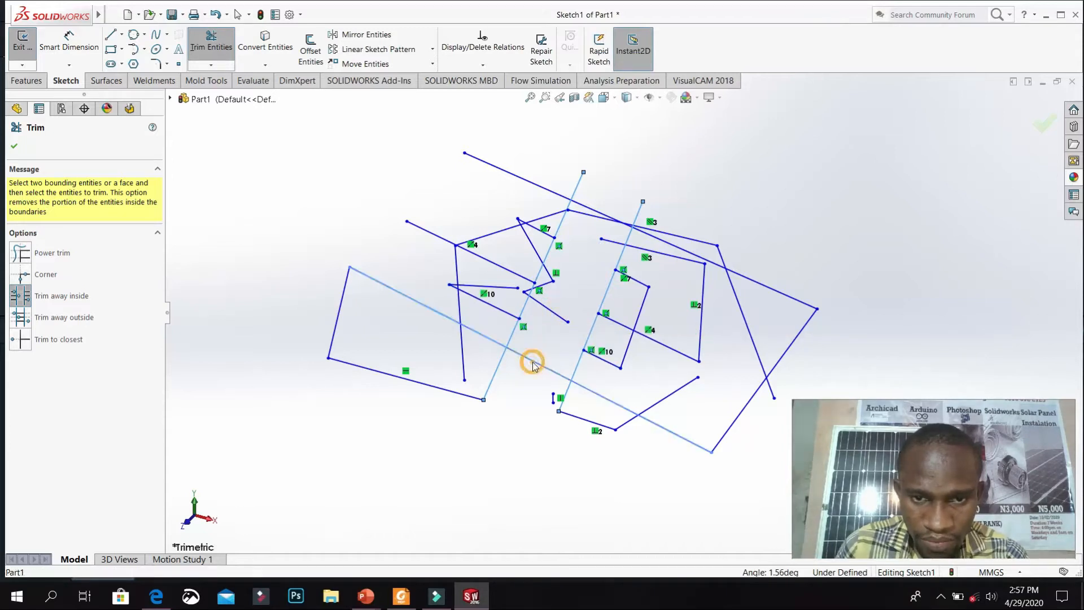
Try to trim away the upper outline edge between the same two slanted boundary lines
click(592, 214)
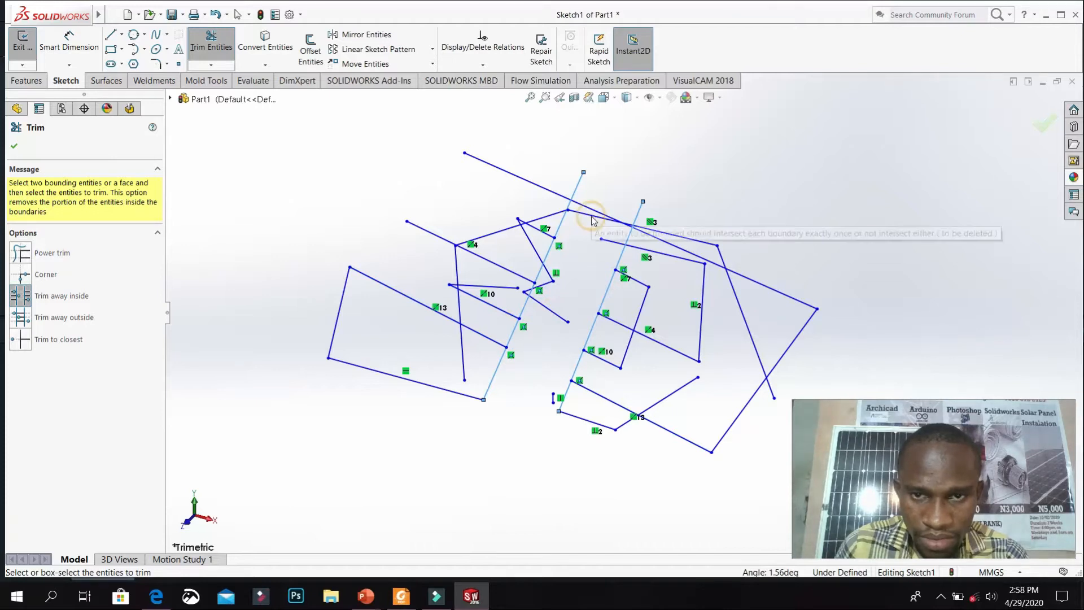
click(592, 210)
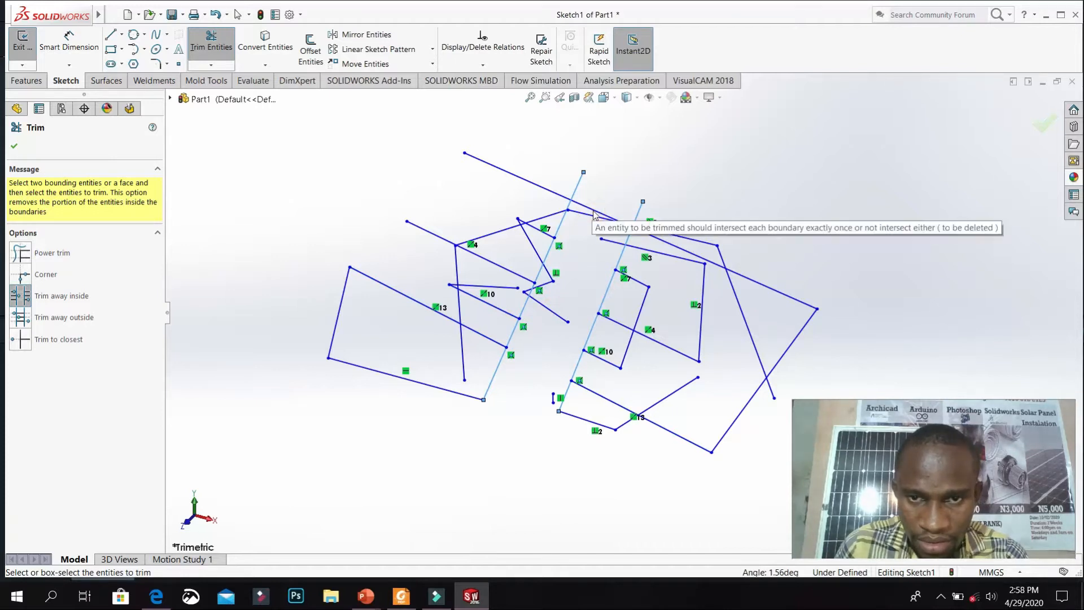
click(593, 212)
click(594, 214)
click(594, 218)
click(596, 218)
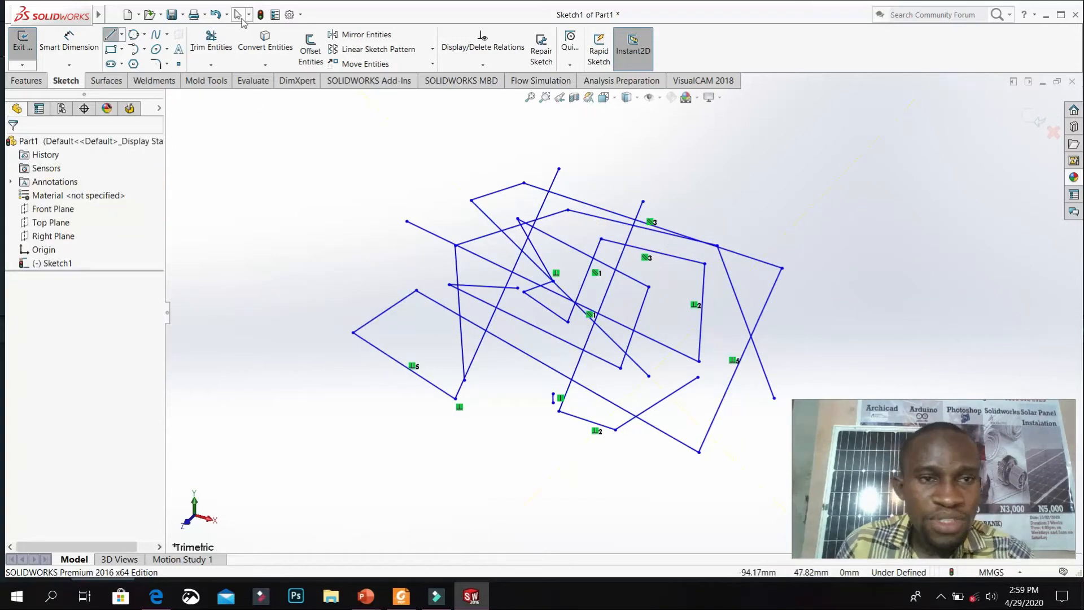
Use Trim away outside with the two long slanted lines as boundaries, keeping only the inner portions of five crossing lines
click(241, 18)
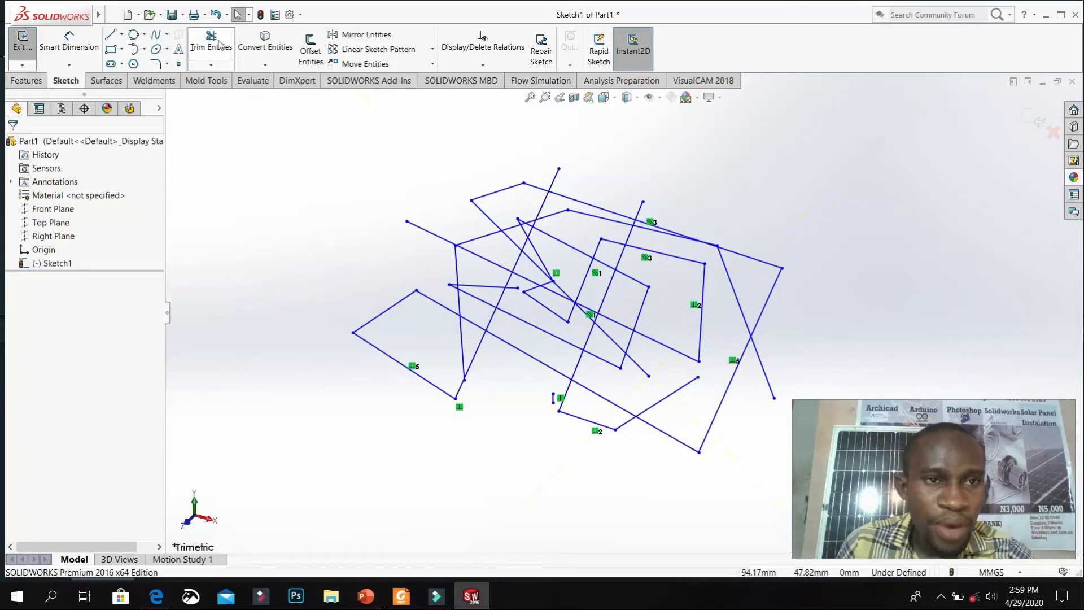
click(224, 51)
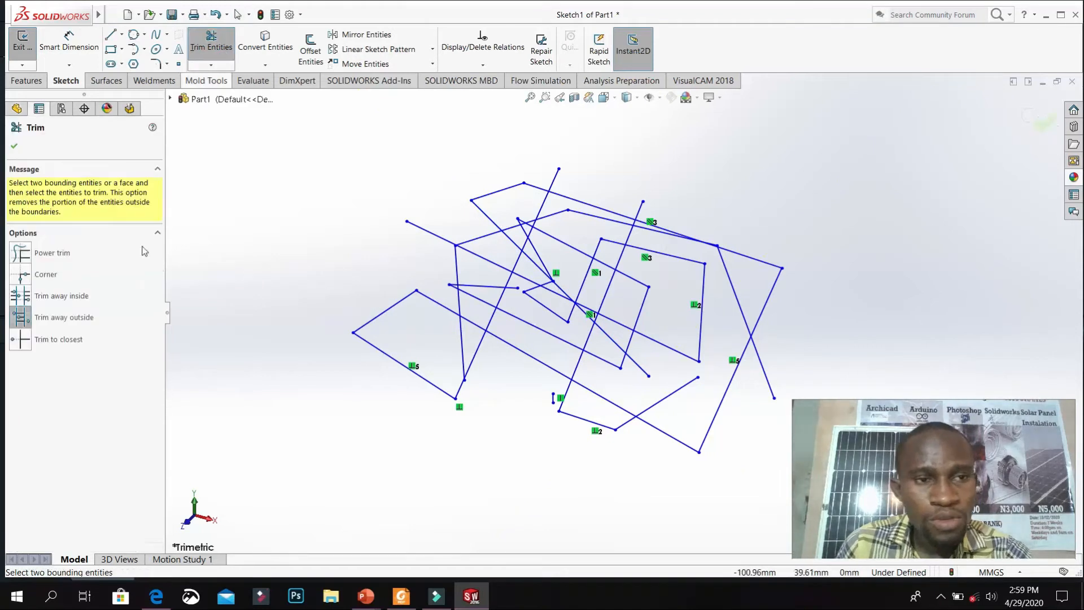
click(485, 339)
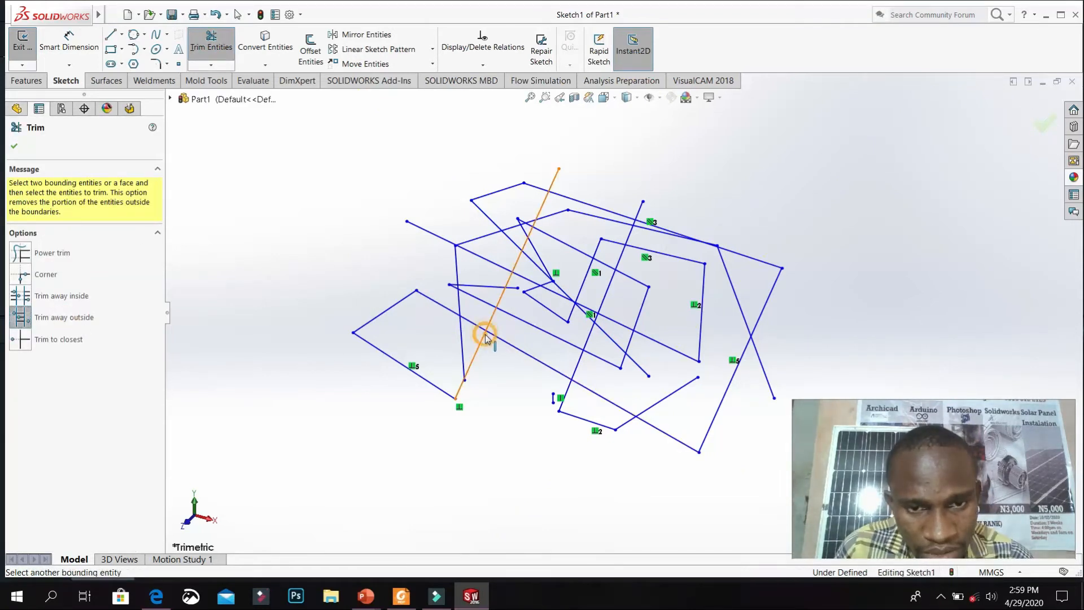
click(577, 369)
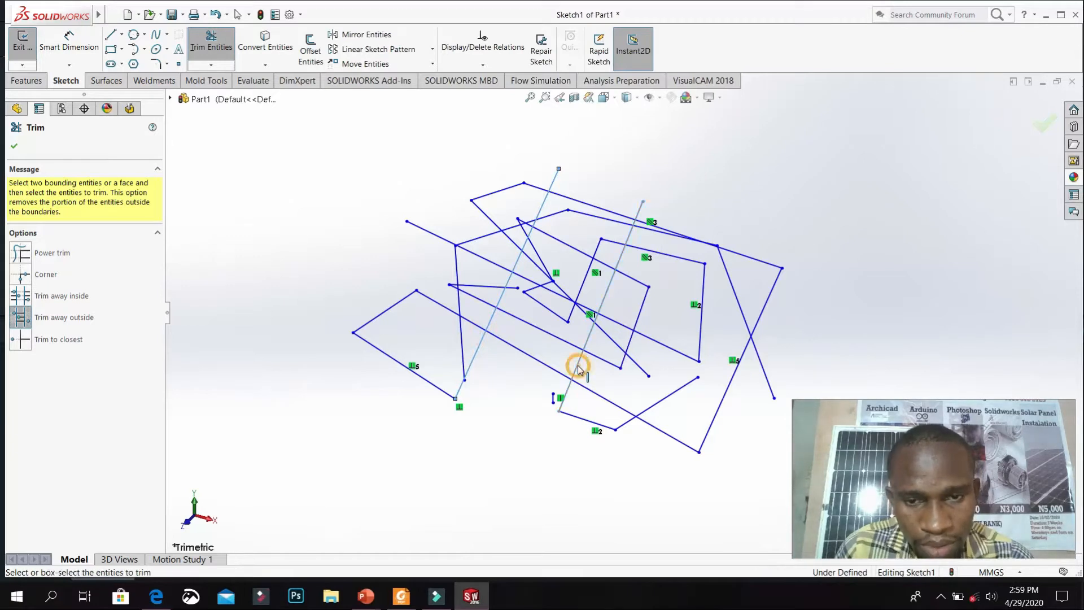
click(535, 361)
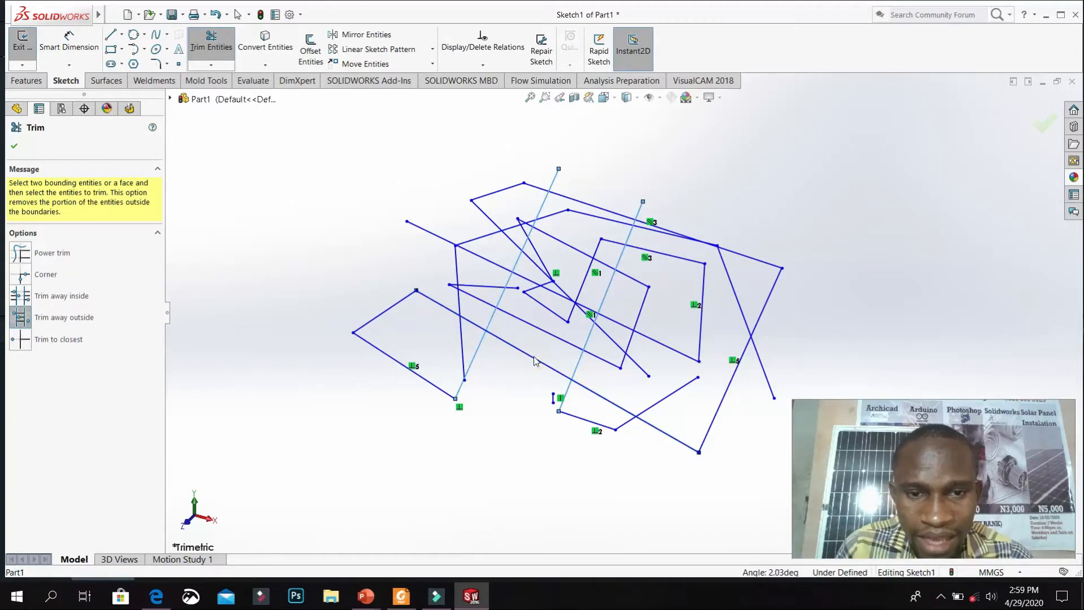
click(541, 333)
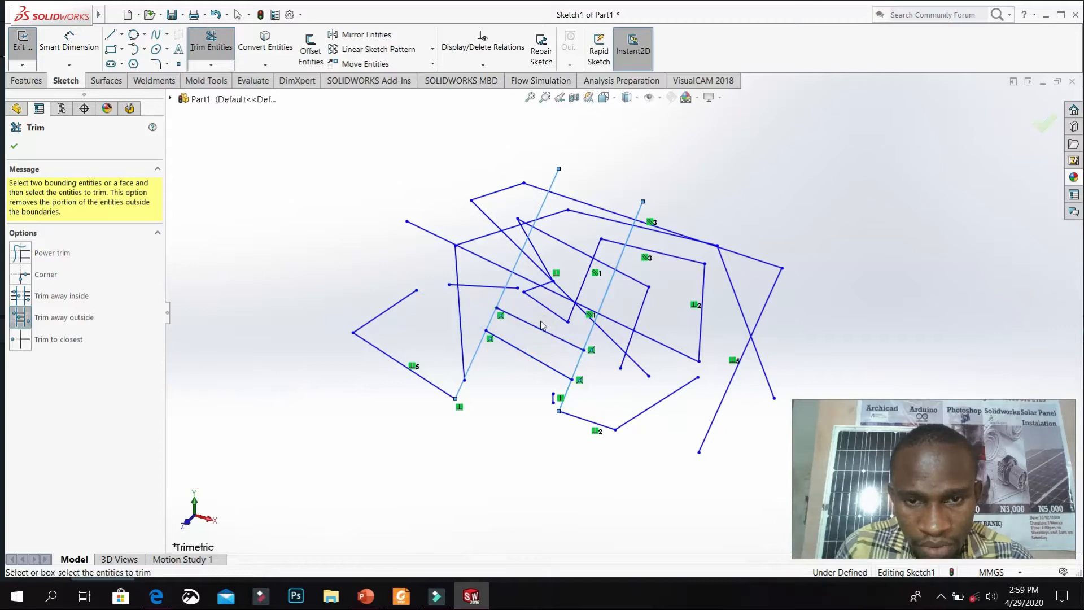
click(550, 294)
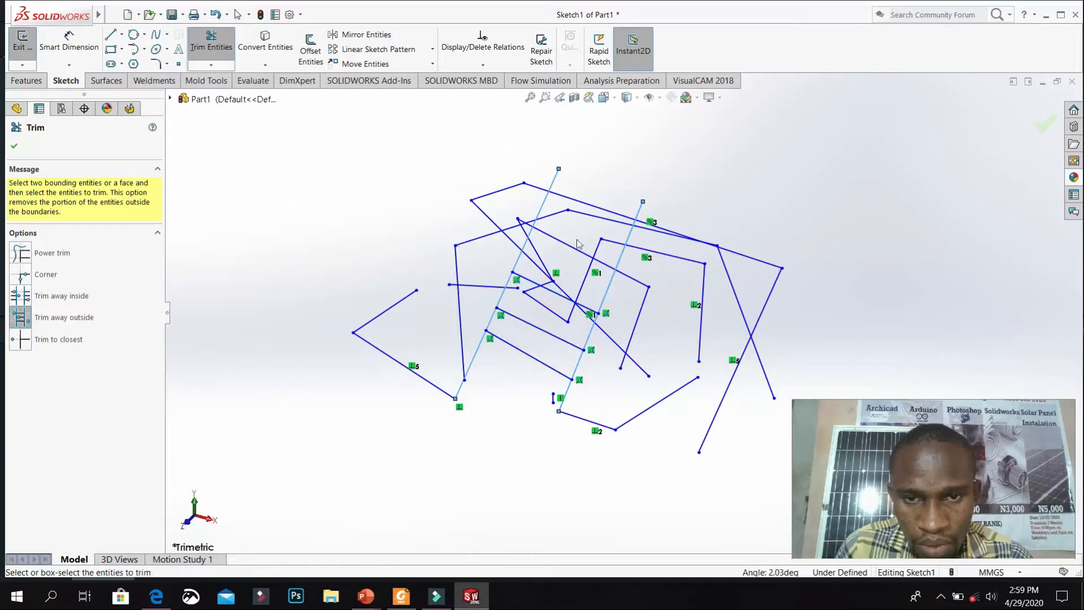
click(576, 250)
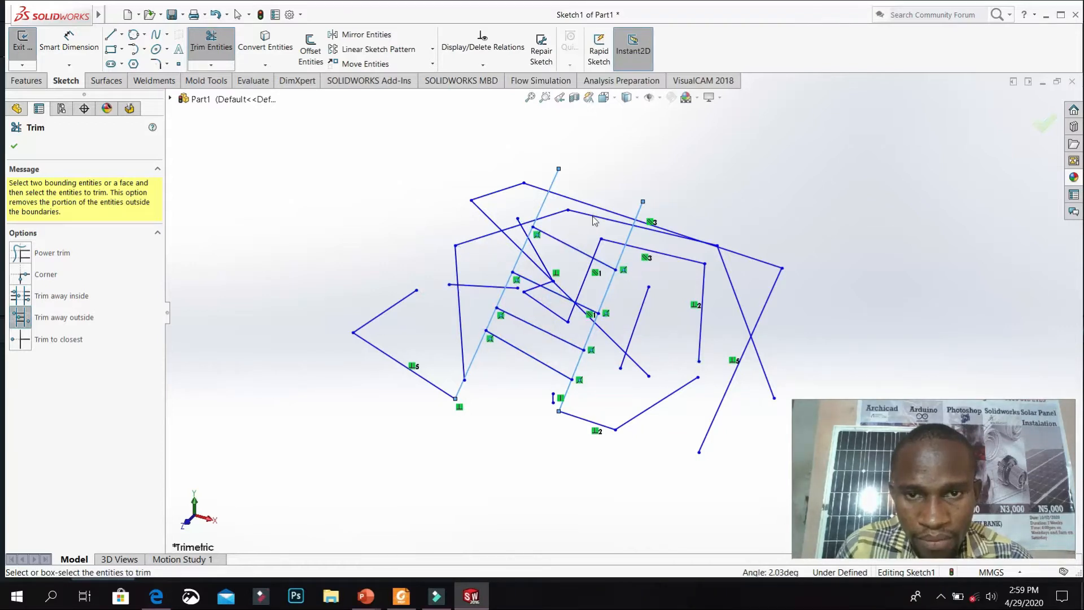
click(595, 209)
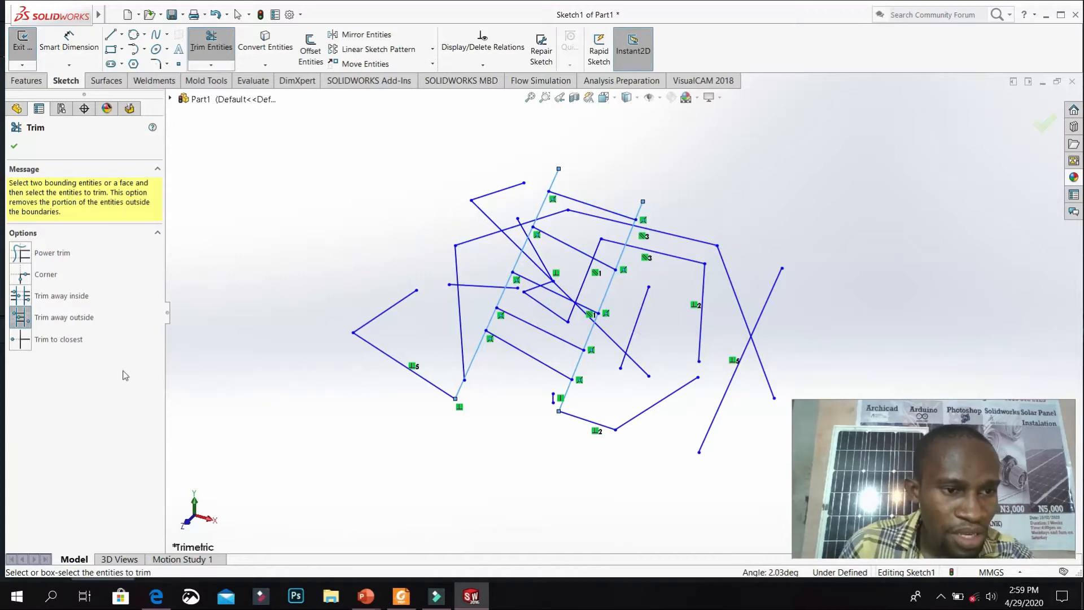
Use Trim to closest on the far-right crossing line, the upper-right outline edge and the left slanted line's upper segment, and finish trimming
click(79, 341)
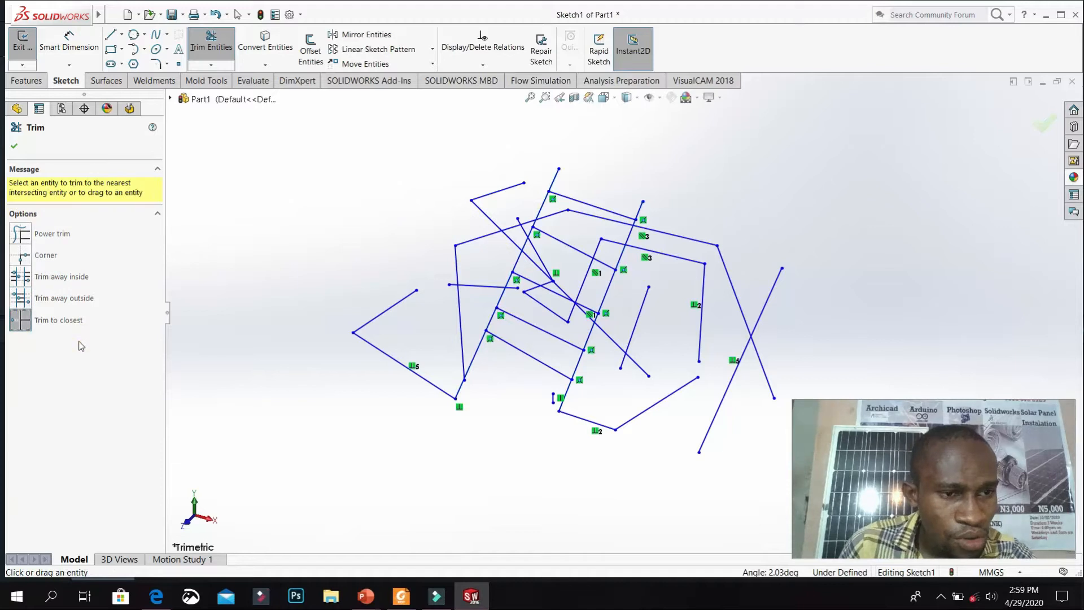
click(761, 317)
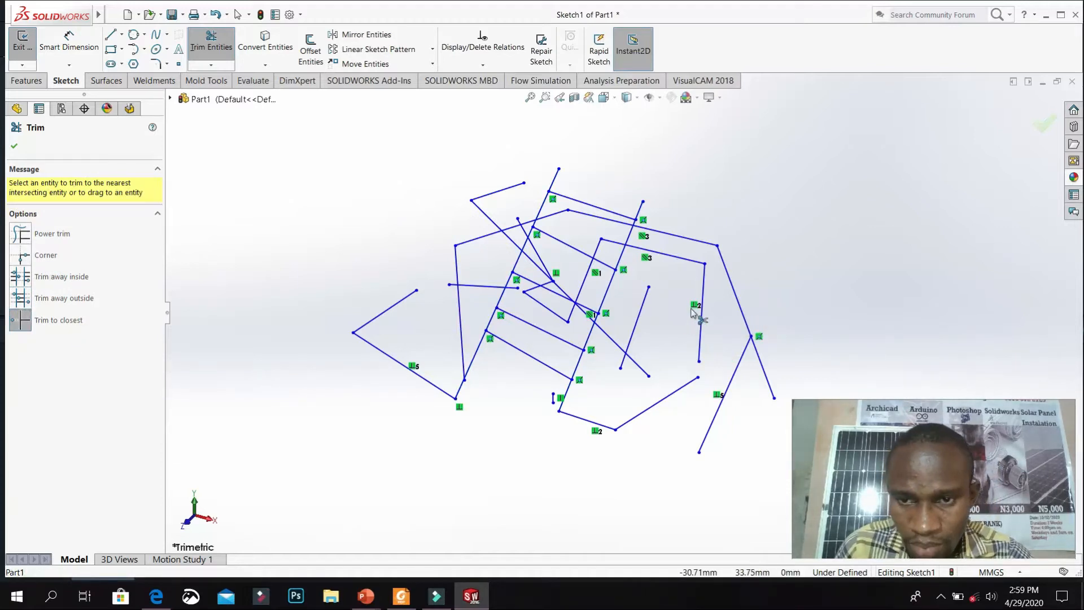
click(659, 233)
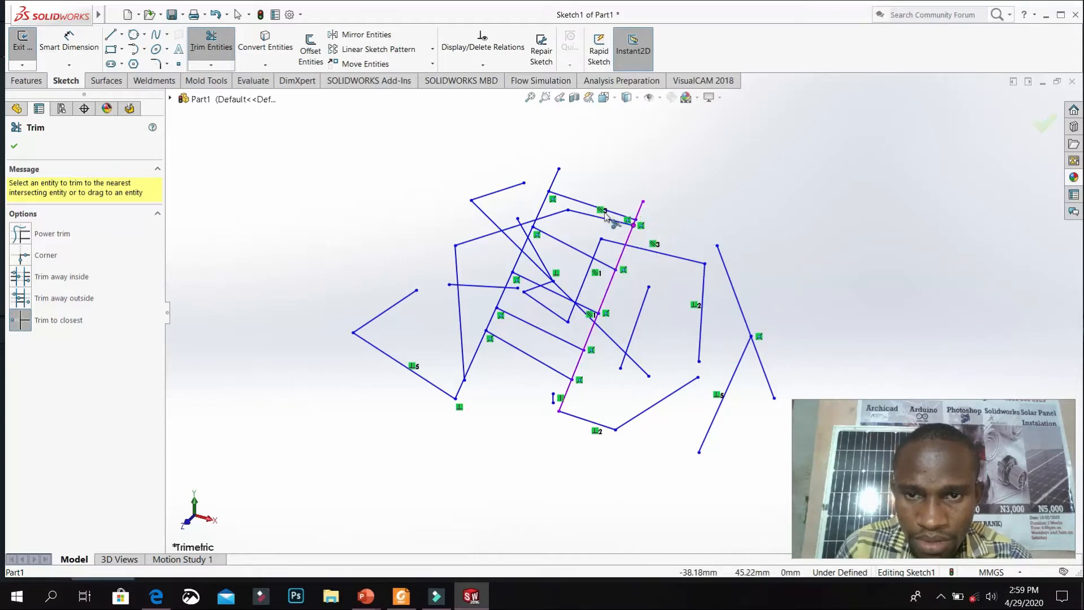
click(545, 205)
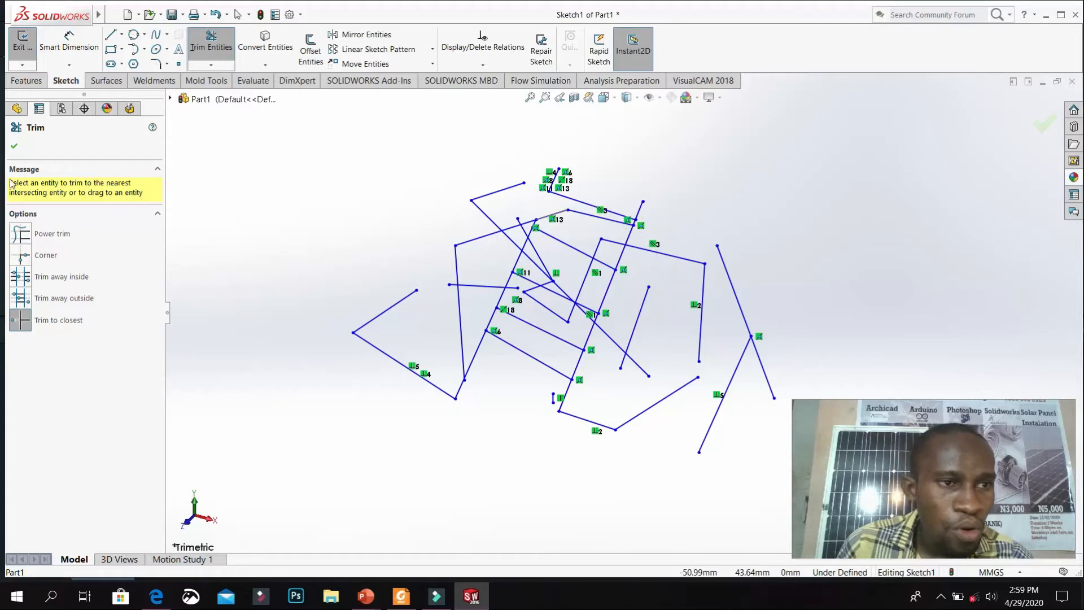
click(15, 147)
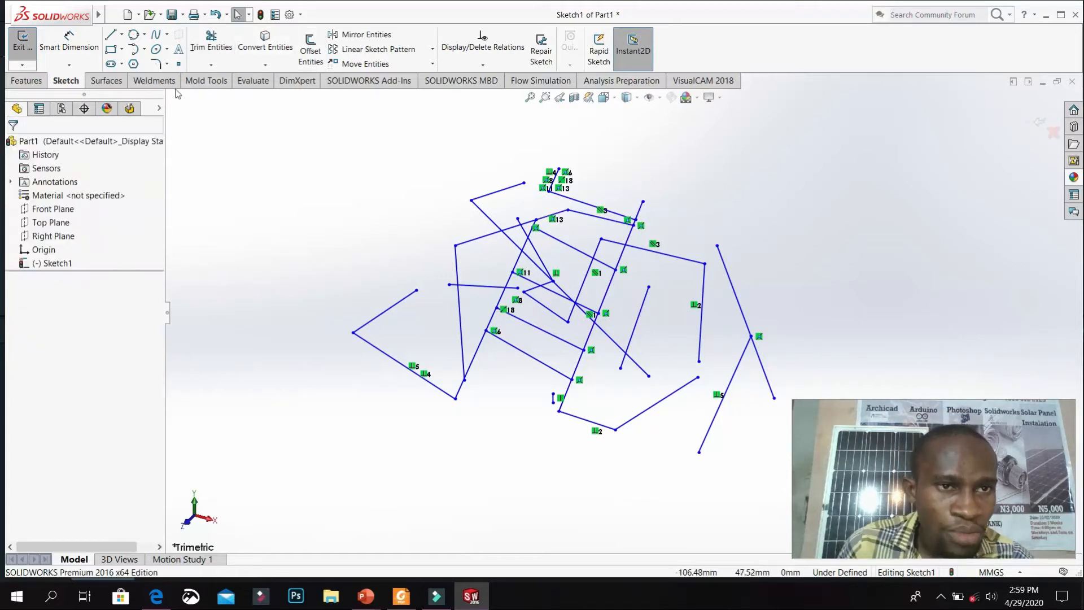
Use Extend Entities on the near-horizontal left line toward its right, and on the short slanted right line up and down to the outline edges
click(210, 66)
click(229, 79)
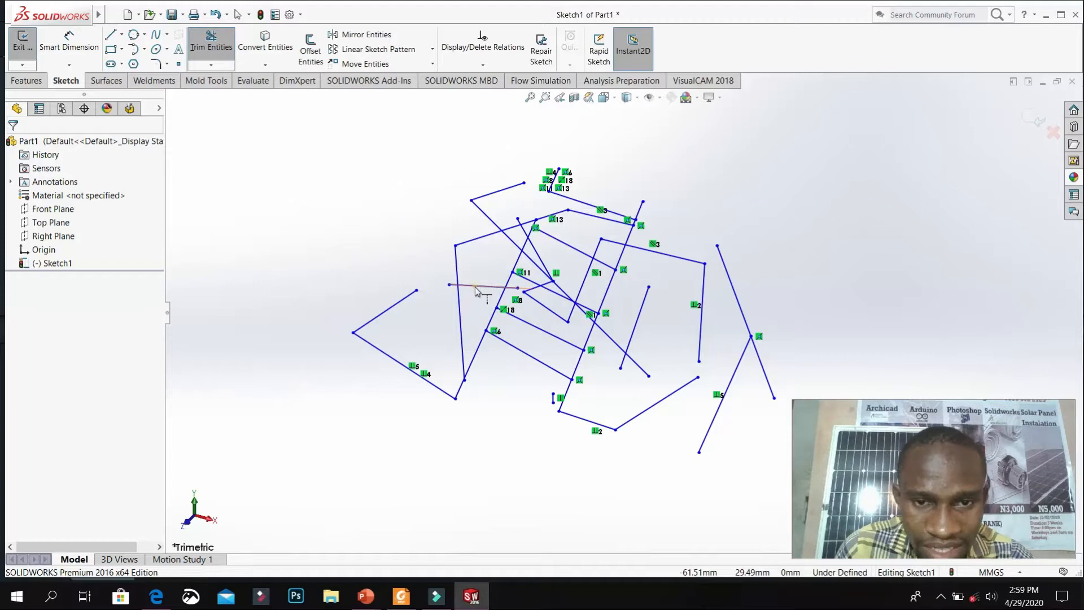
click(496, 290)
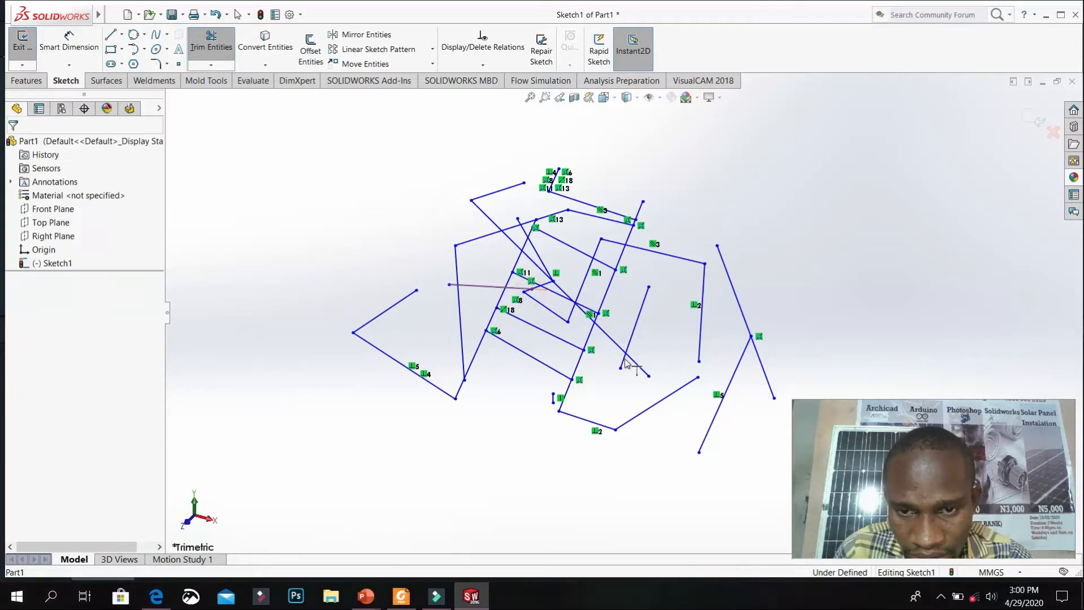
click(636, 318)
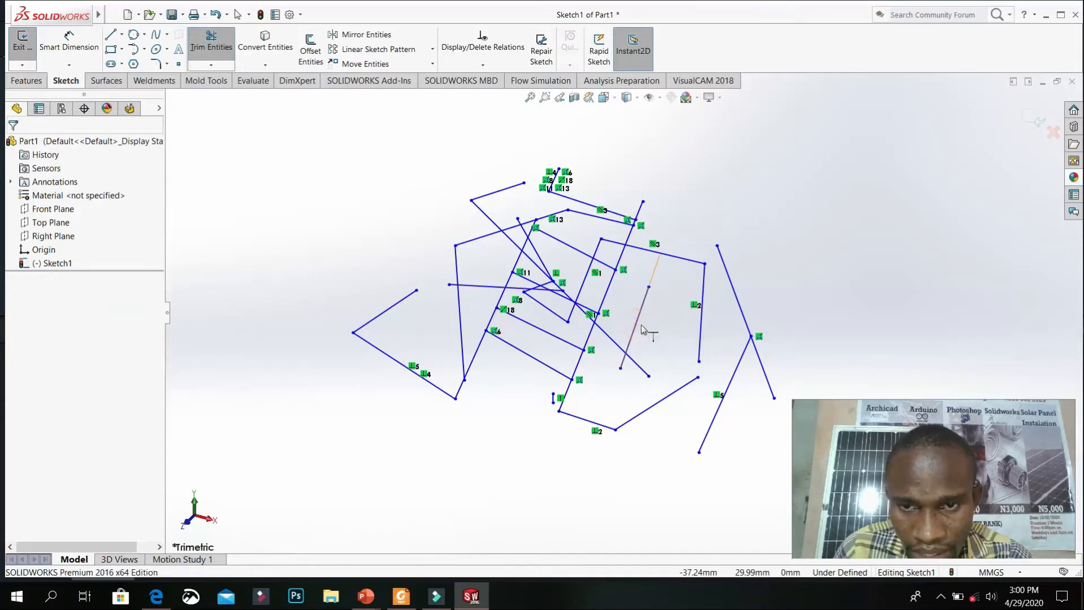
click(630, 342)
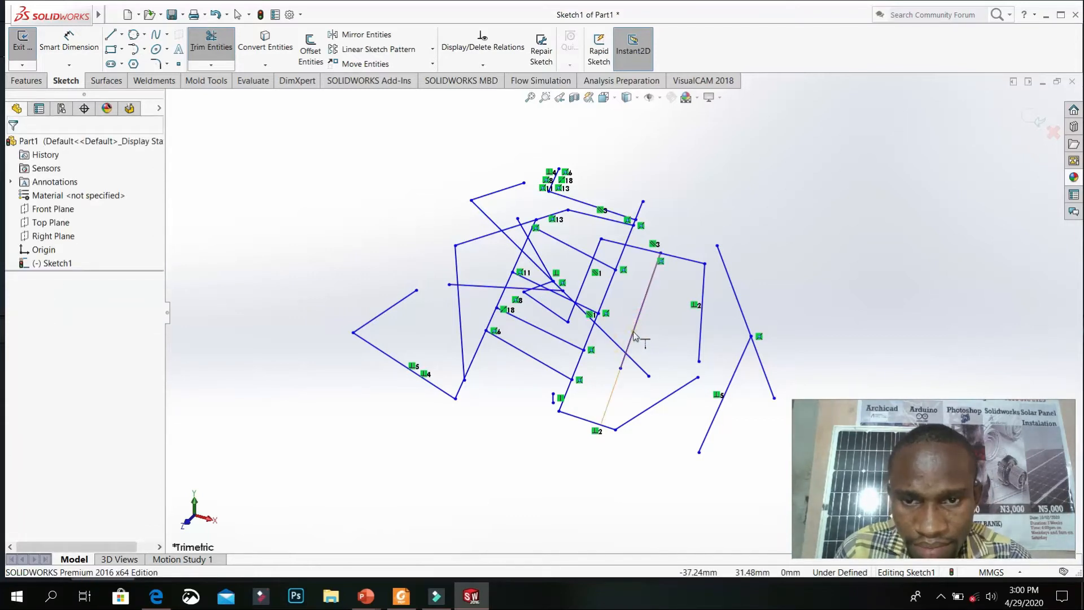
click(597, 403)
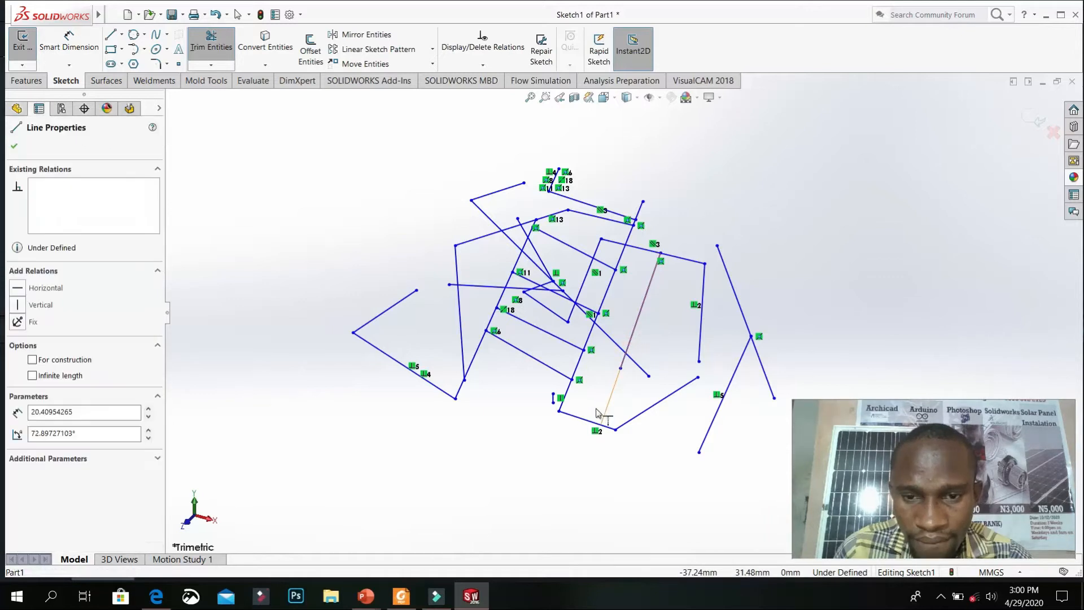
click(629, 349)
click(629, 348)
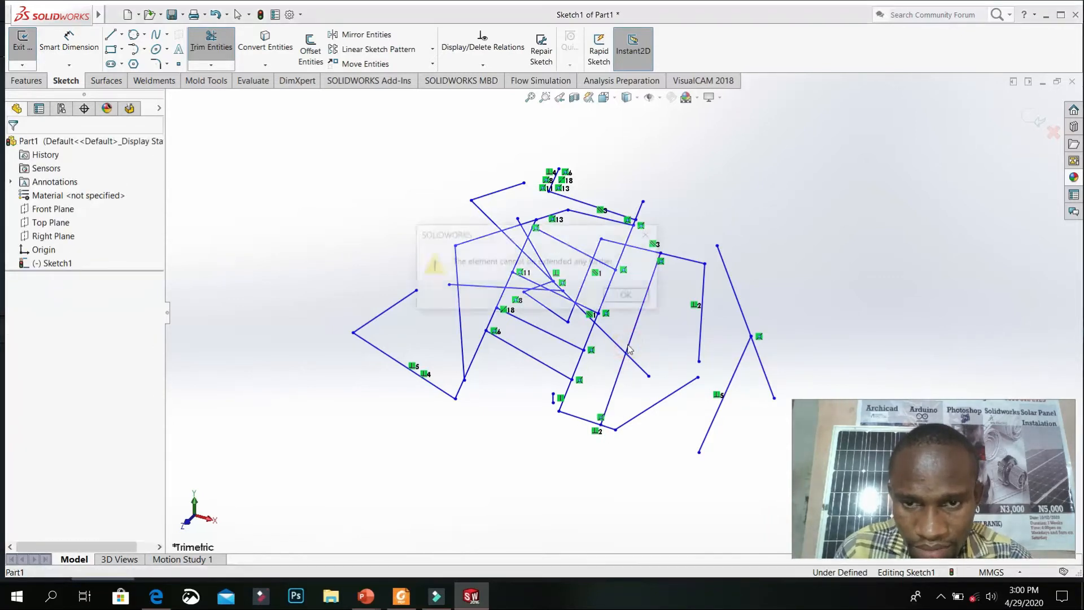
click(629, 298)
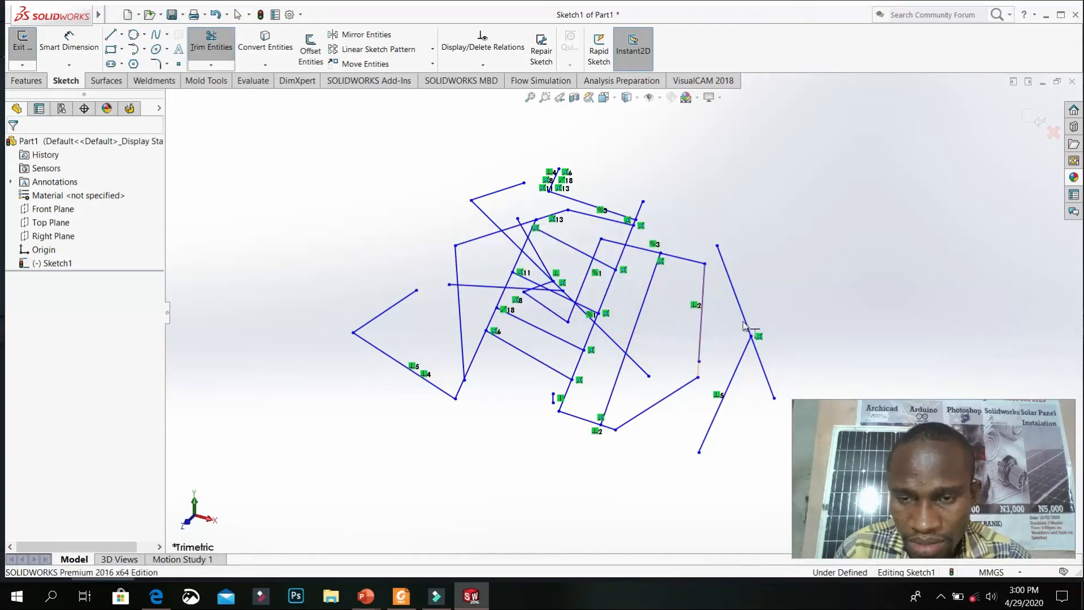
Extend the right outline edge down to the lower-right edge, and the steep upper-left line both ways to its neighbouring lines
click(702, 337)
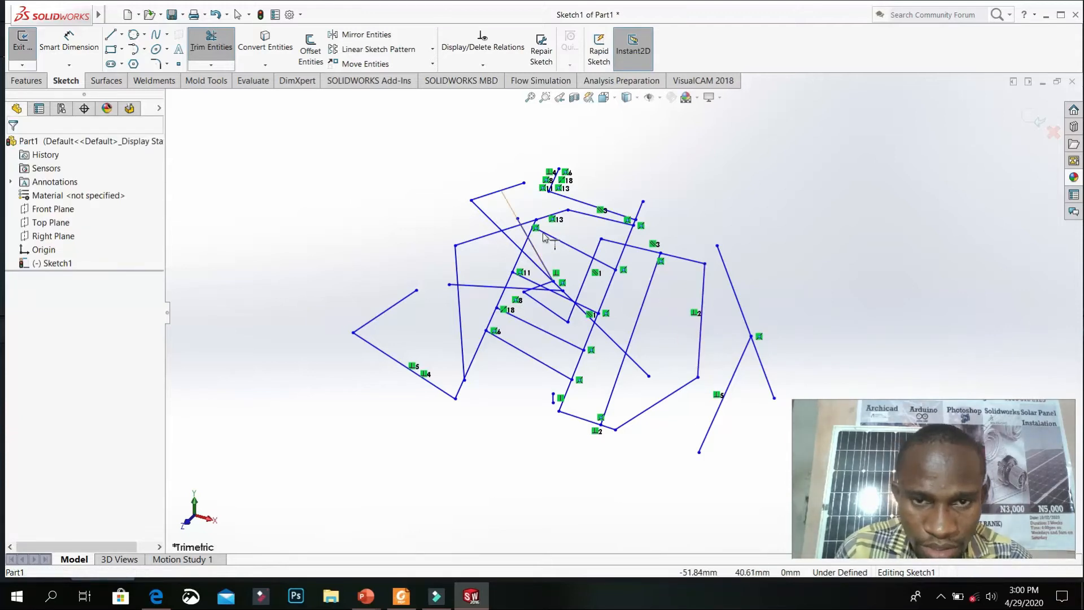
click(537, 255)
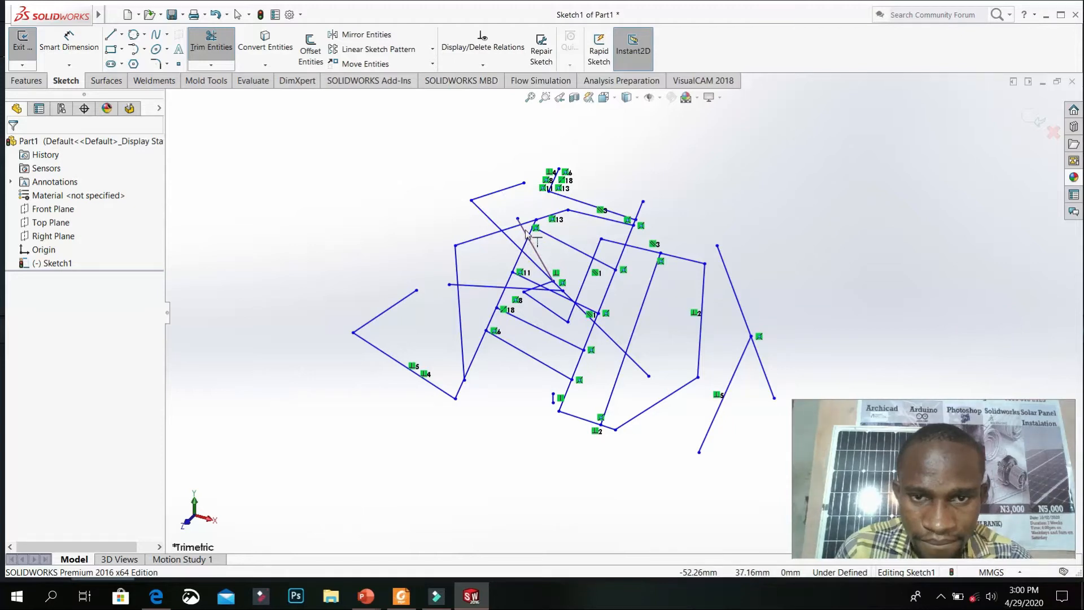
click(526, 233)
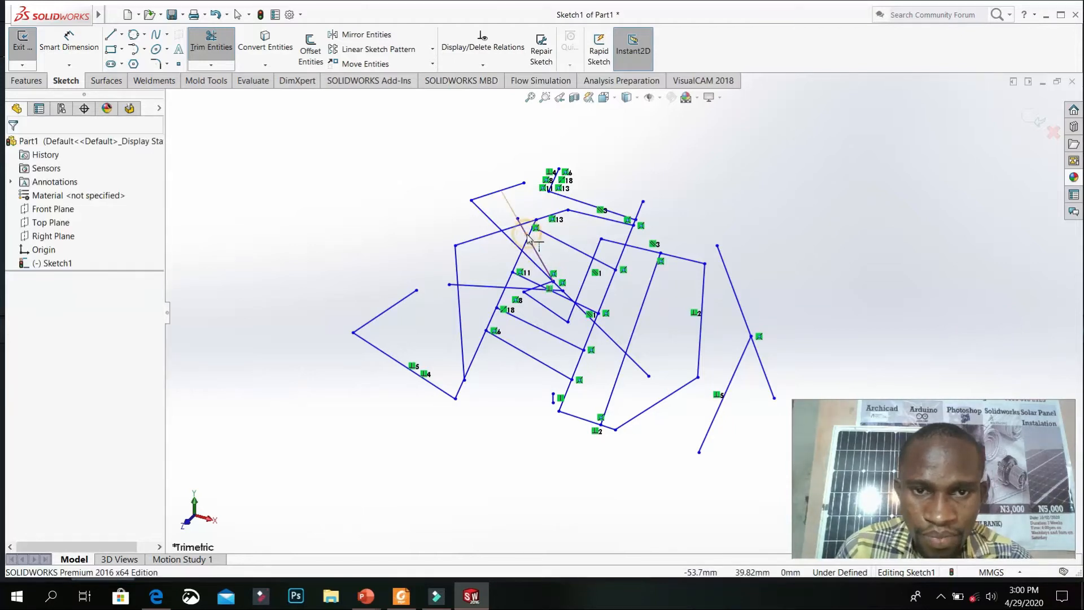
click(537, 255)
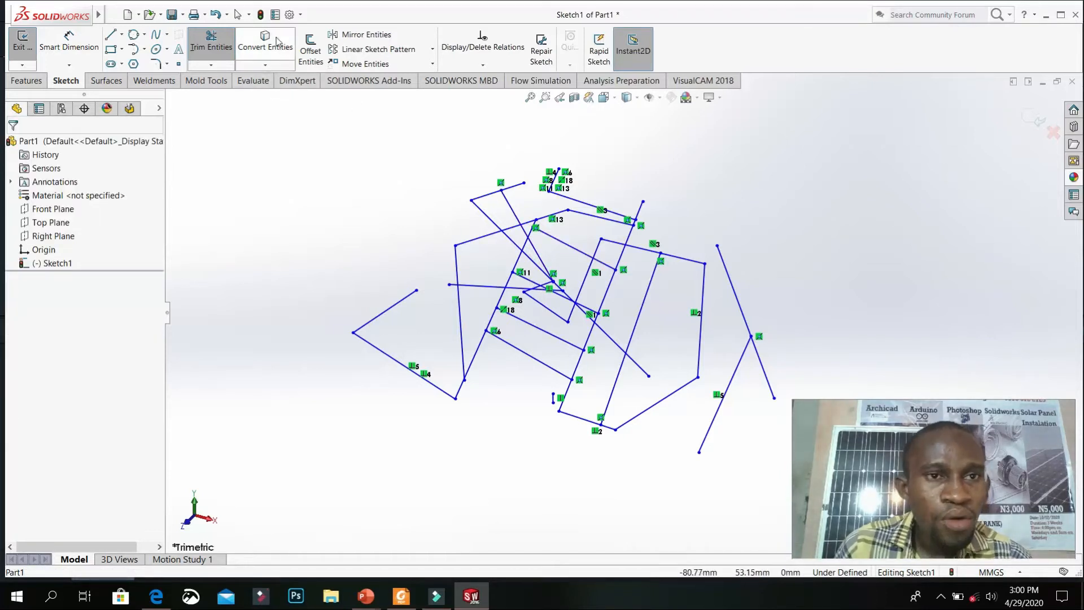
Delete all the sketched lines from the sketch
click(273, 68)
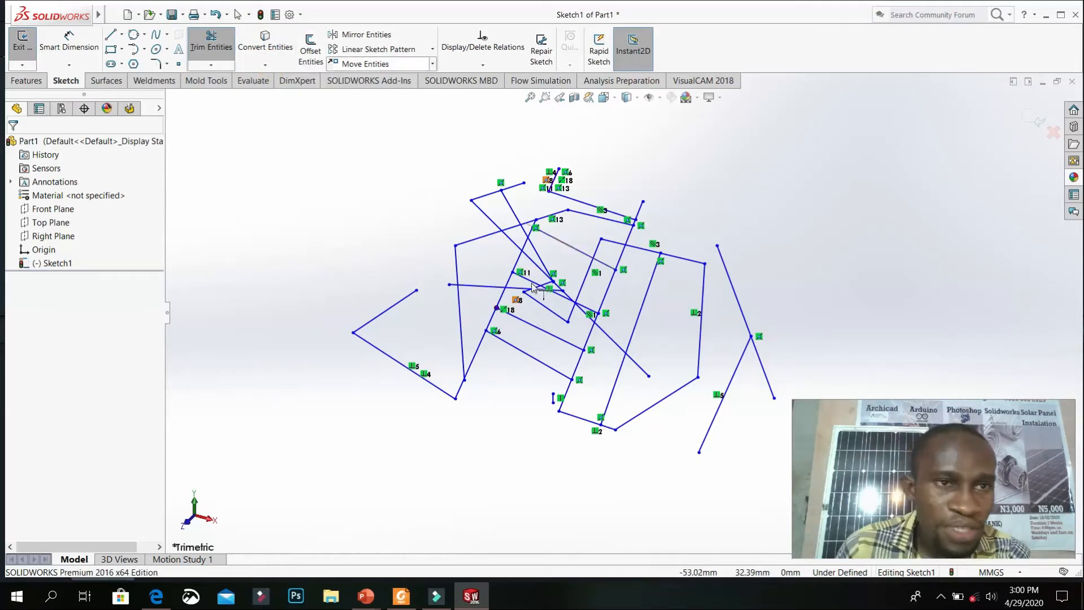
scroll(530, 285, down, 2)
scroll(560, 320, down, 3)
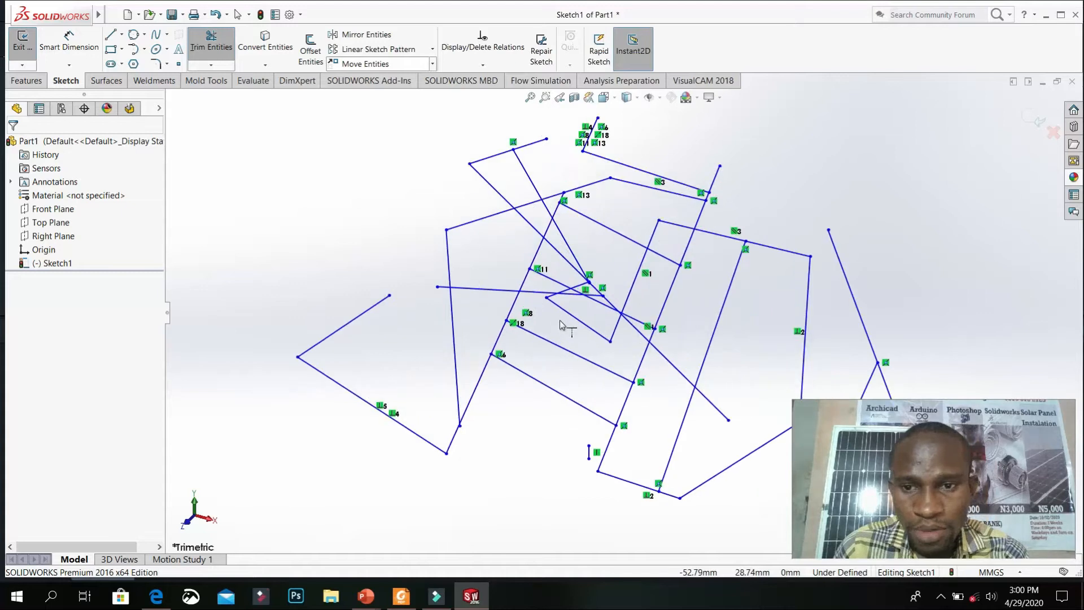
scroll(559, 320, up, 5)
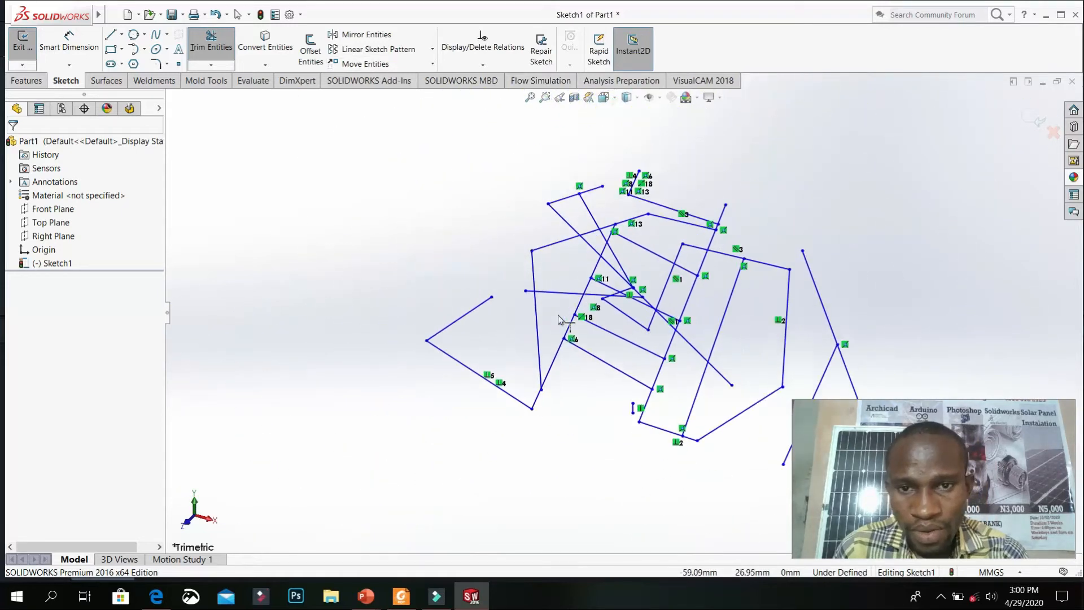
scroll(564, 318, up, 4)
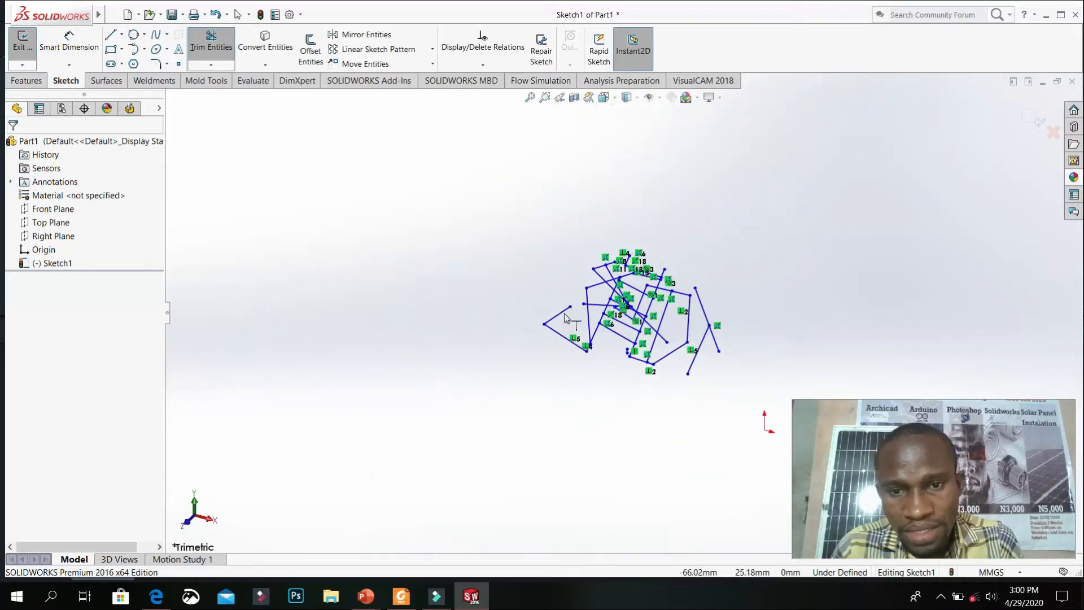
mouse_move(490, 181)
mouse_down()
mouse_move(707, 447)
mouse_move(763, 432)
mouse_move(759, 423)
mouse_up()
key(Delete)
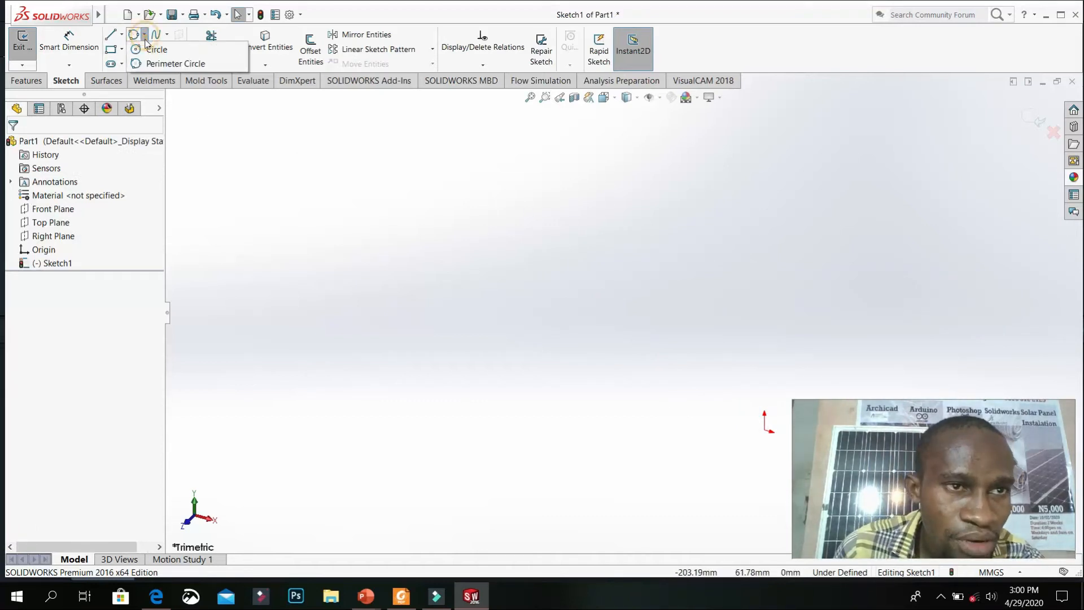
Sketch a circle centred on the origin with a radius of about 70 mm
click(766, 430)
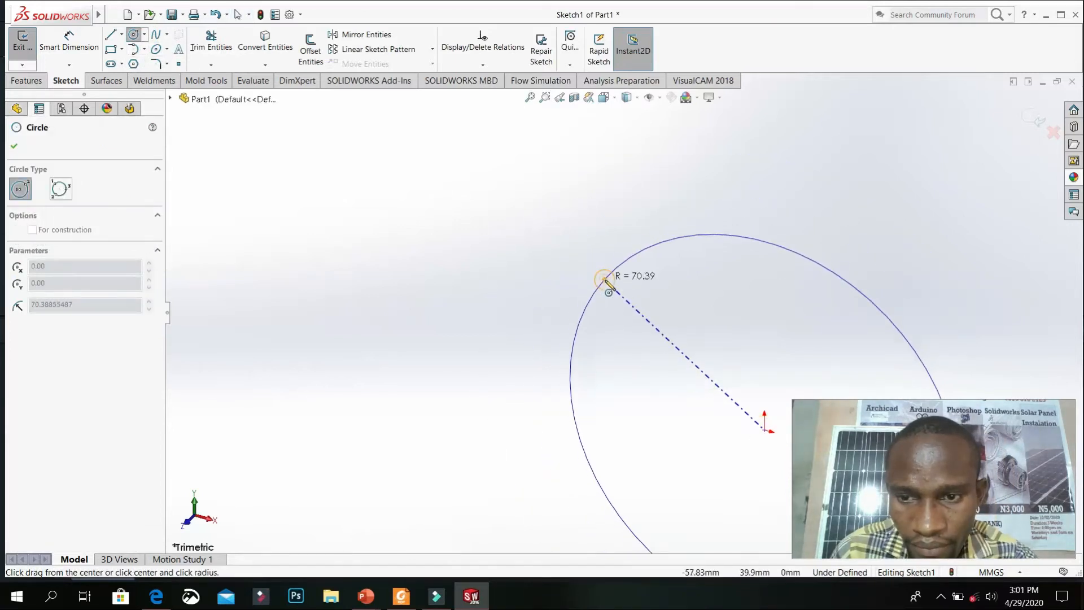
click(620, 279)
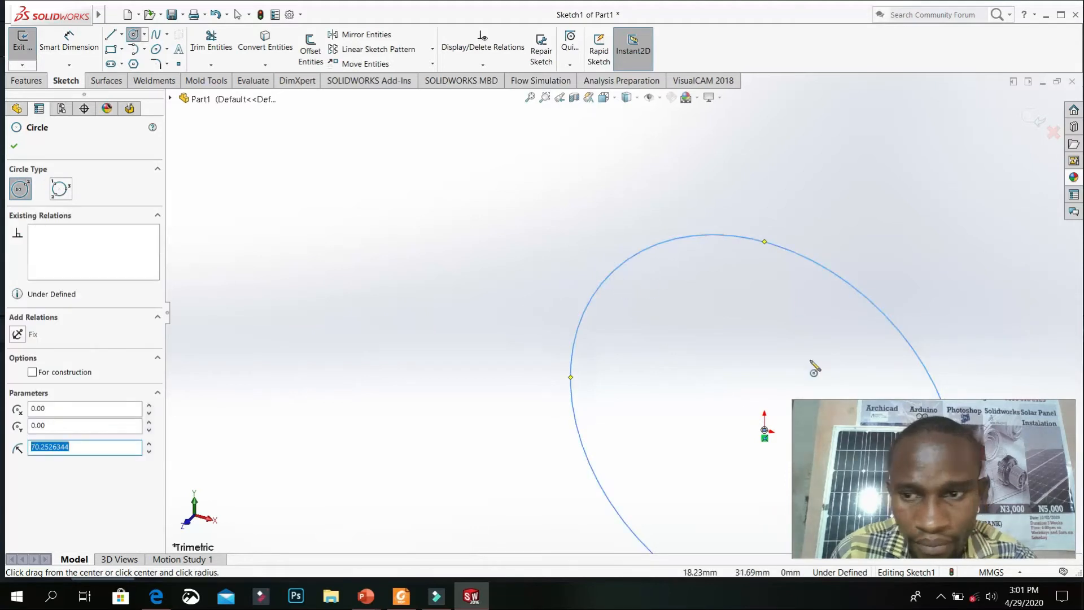
scroll(813, 369, down, 3)
scroll(690, 280, up, 2)
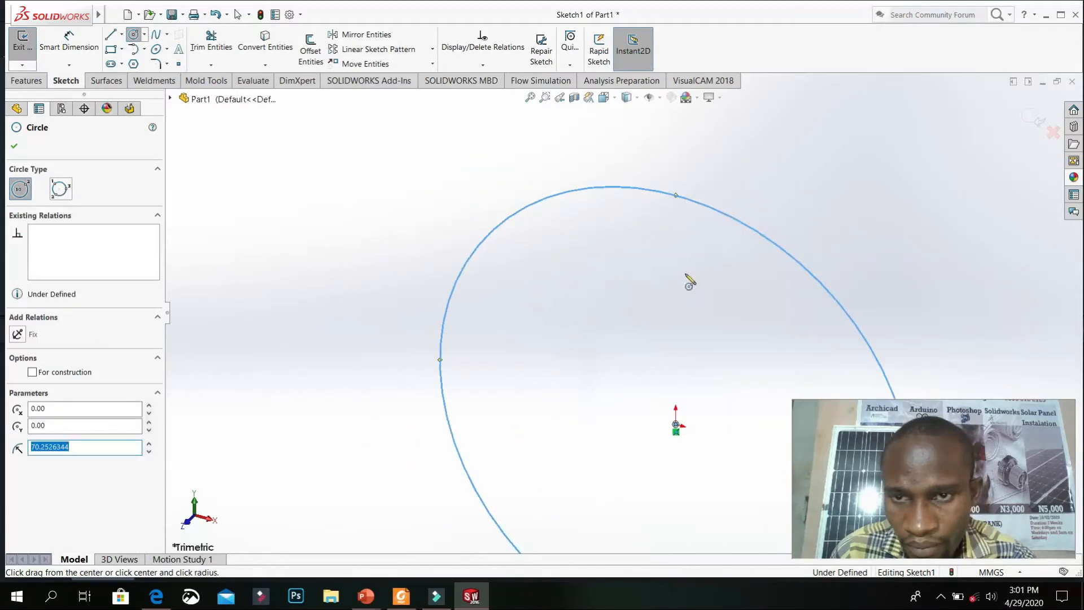
click(530, 98)
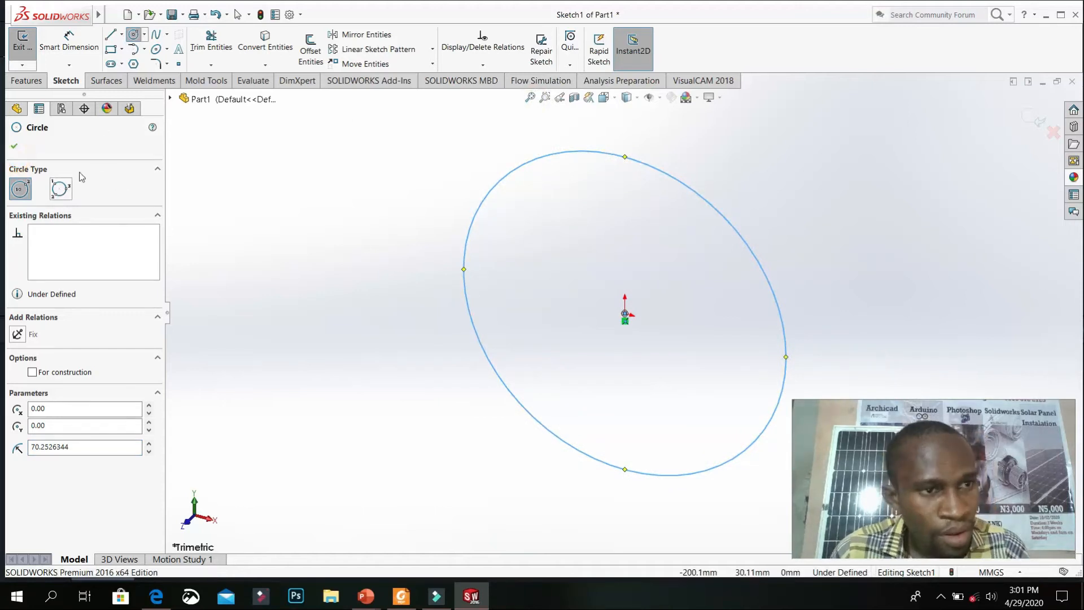
click(14, 147)
Switch to the Front view and dimension the circle's diameter as 120 mm
key(space)
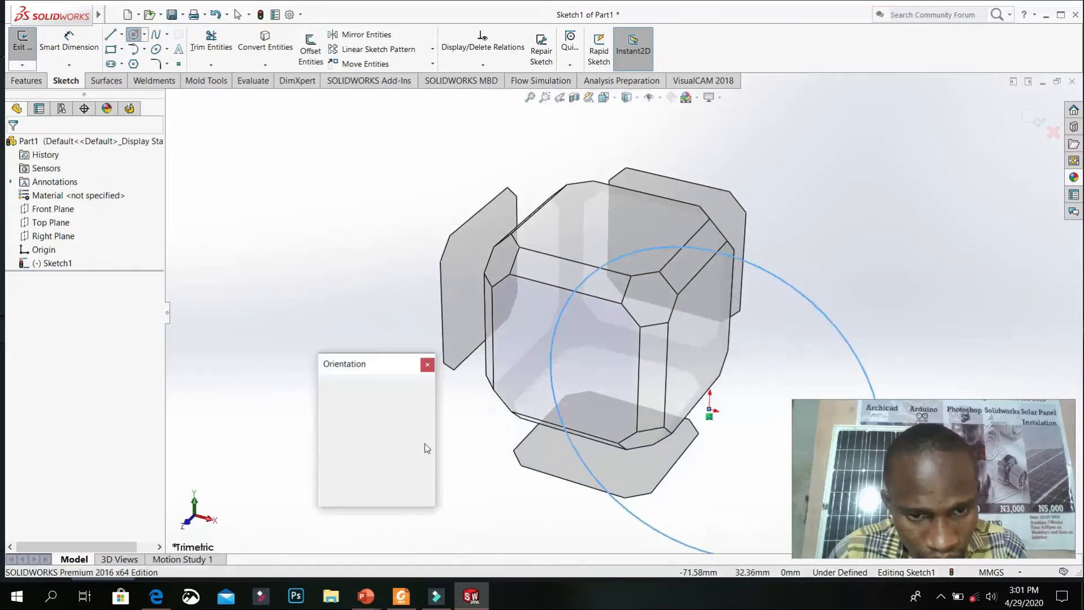
click(427, 432)
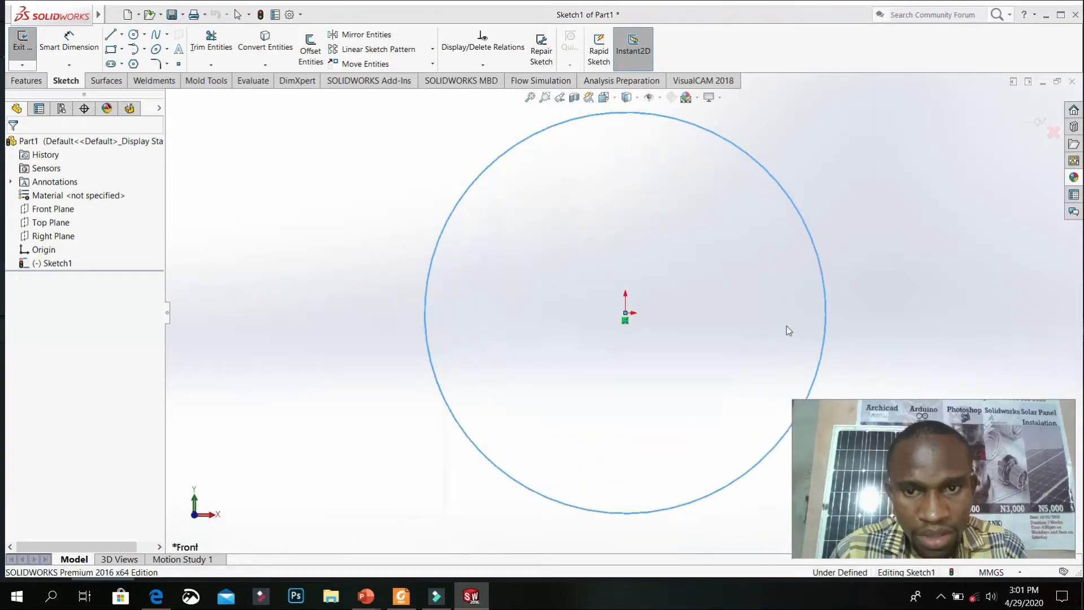
scroll(785, 322, up, 5)
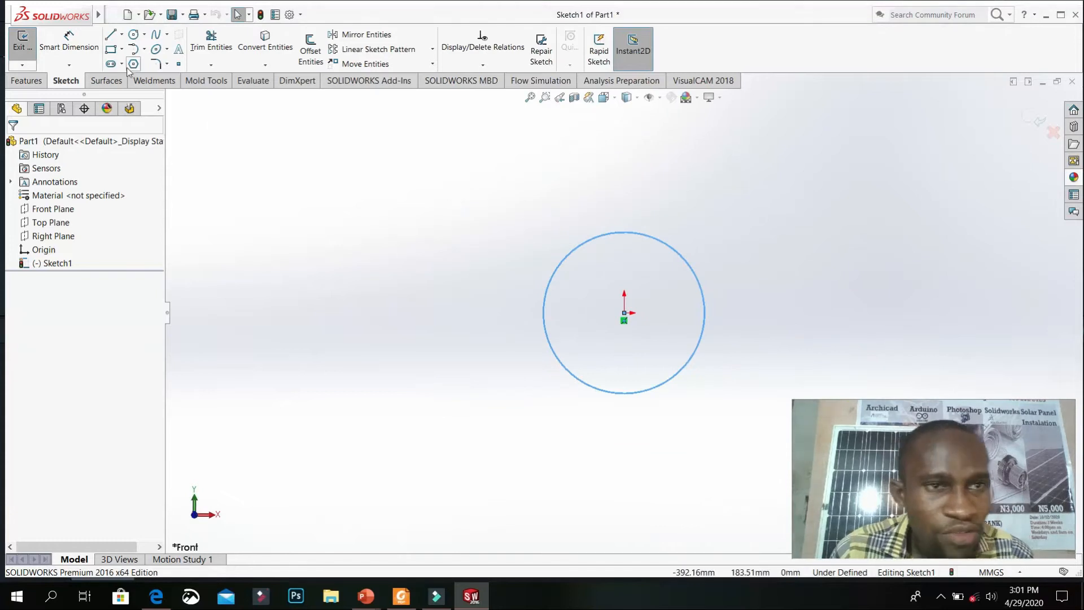
click(69, 41)
click(703, 289)
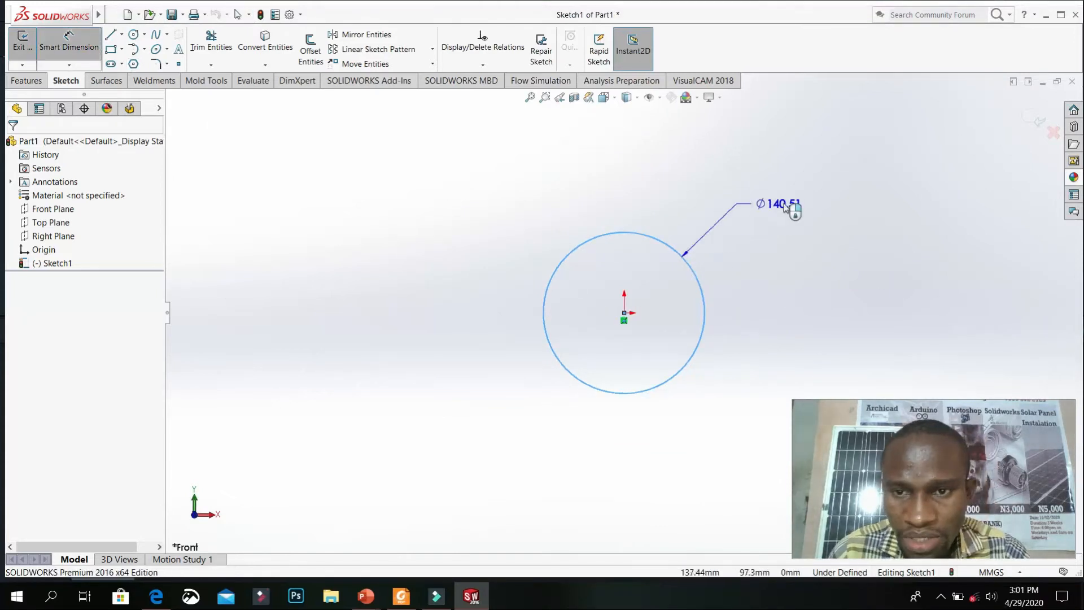
click(789, 204)
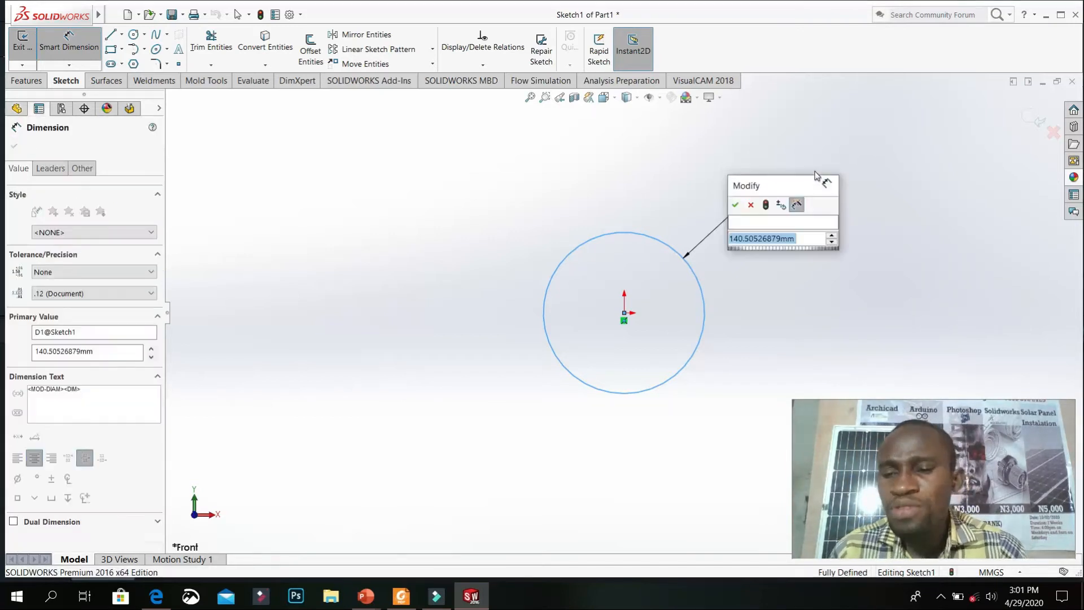
text(120)
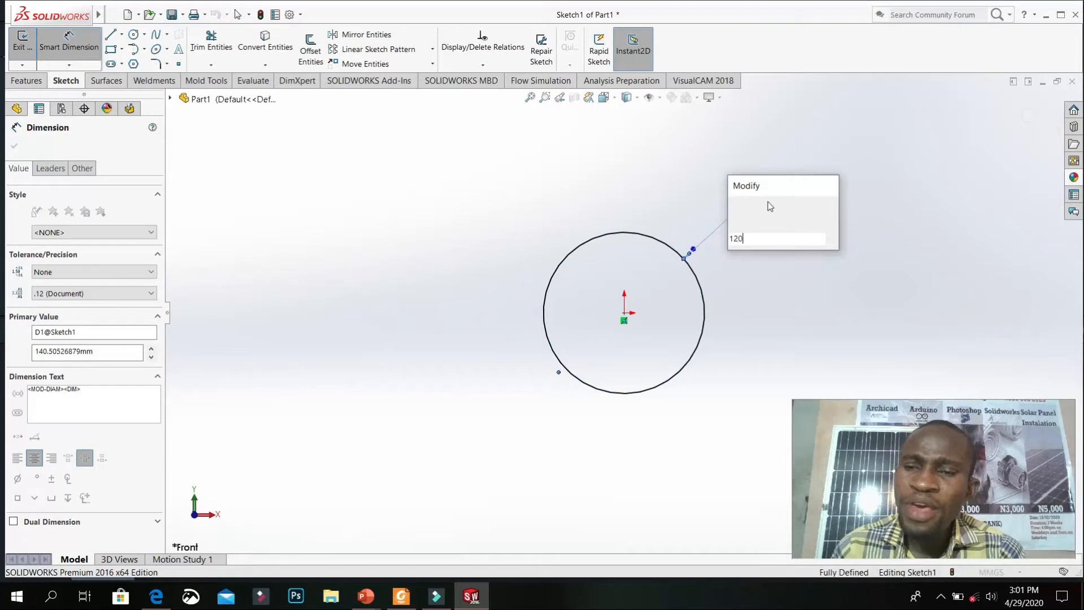
key(Return)
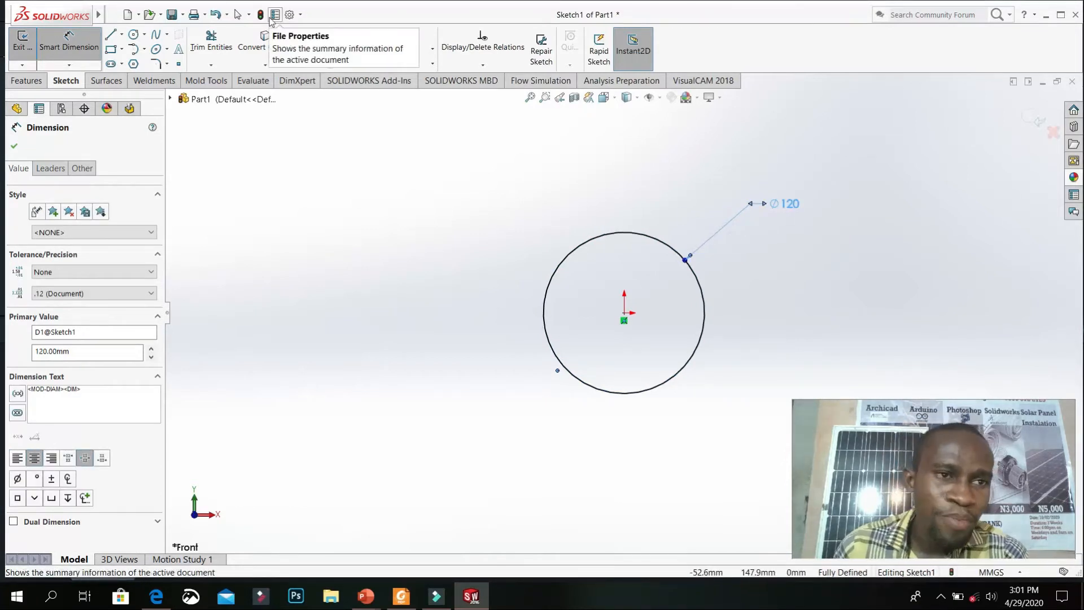
click(15, 146)
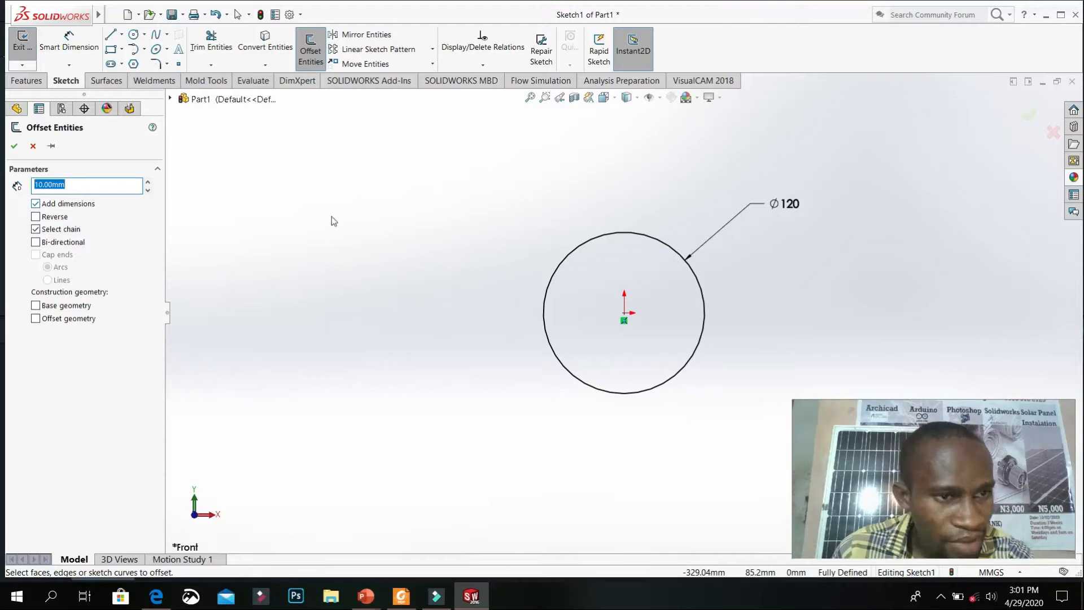
Select the circle for Offset Entities with Select chain turned off and make the offset bi-directional
click(620, 232)
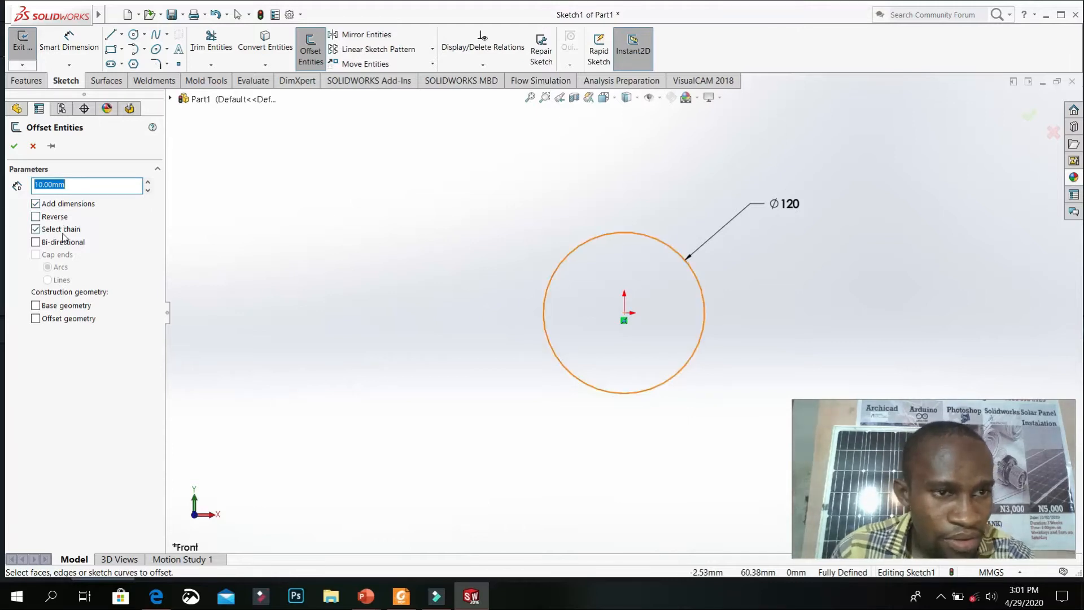
click(618, 232)
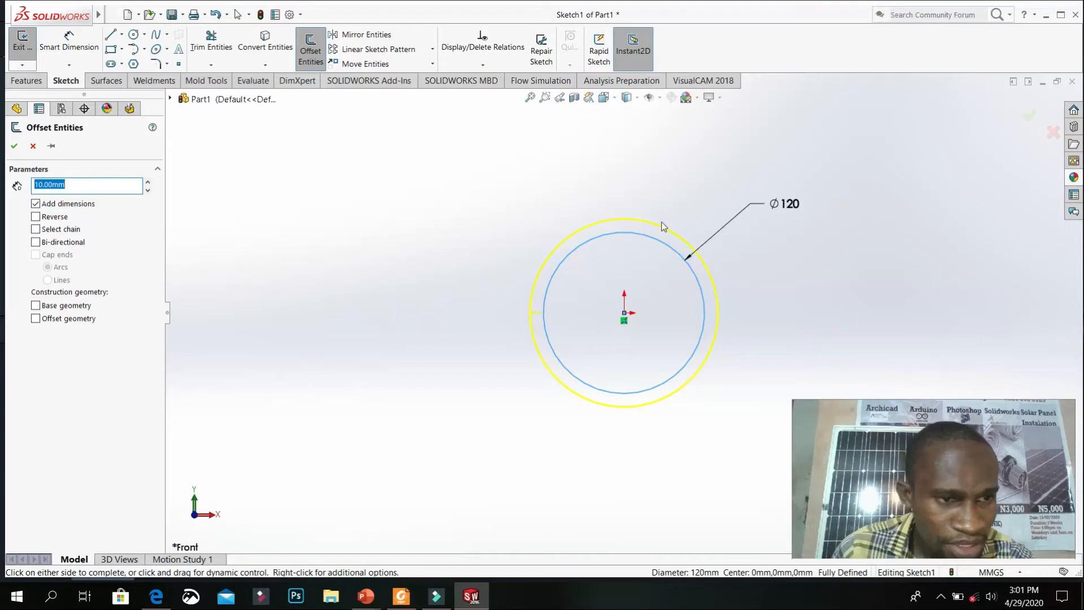
click(63, 220)
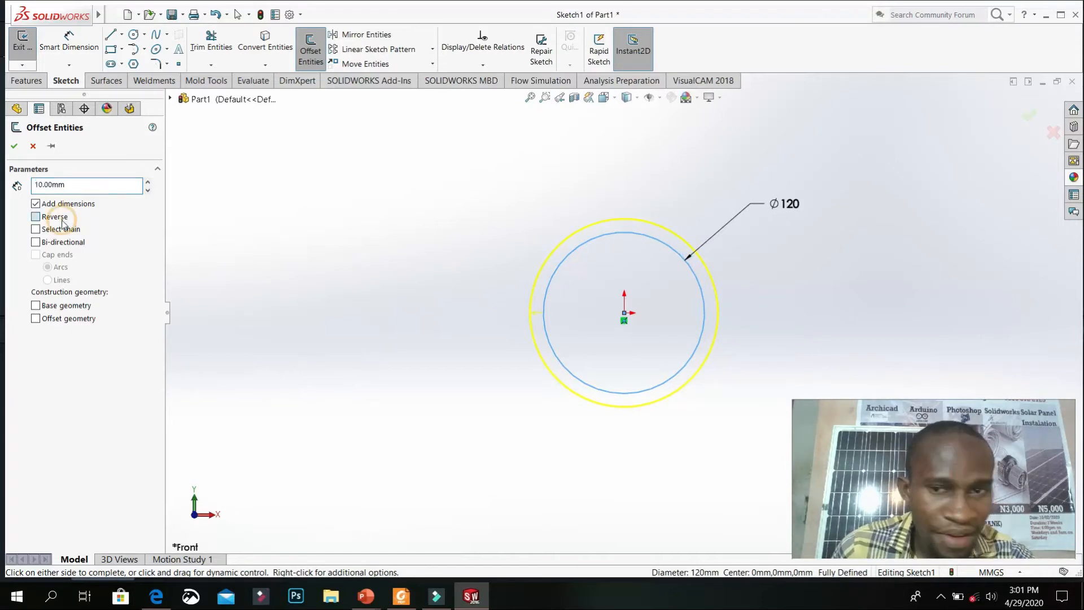
click(68, 244)
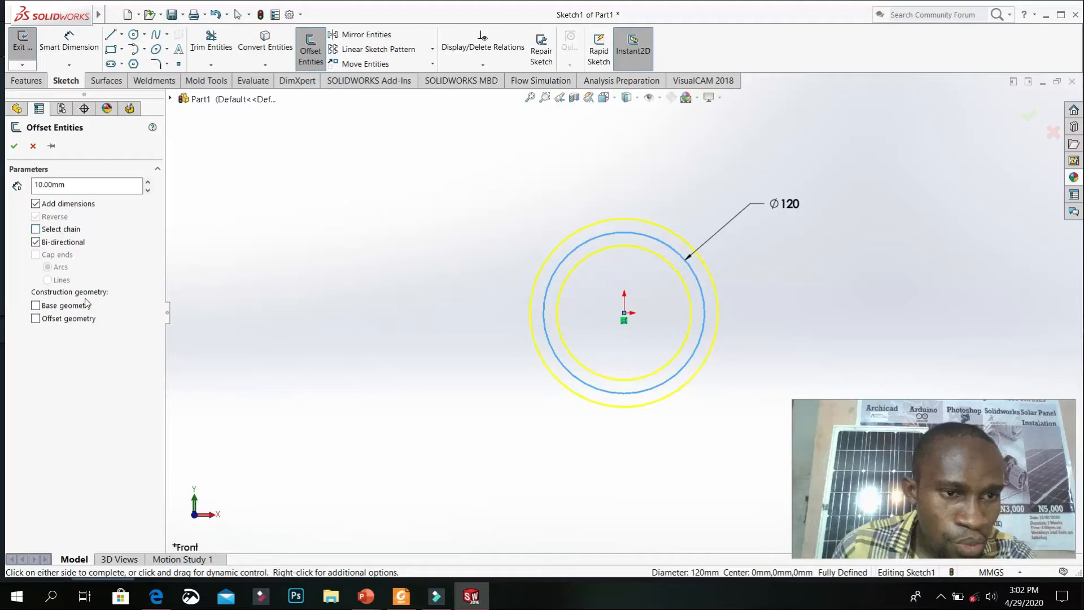
Make only the offset circles construction geometry and set the offset distance to 20 mm
click(35, 306)
click(36, 319)
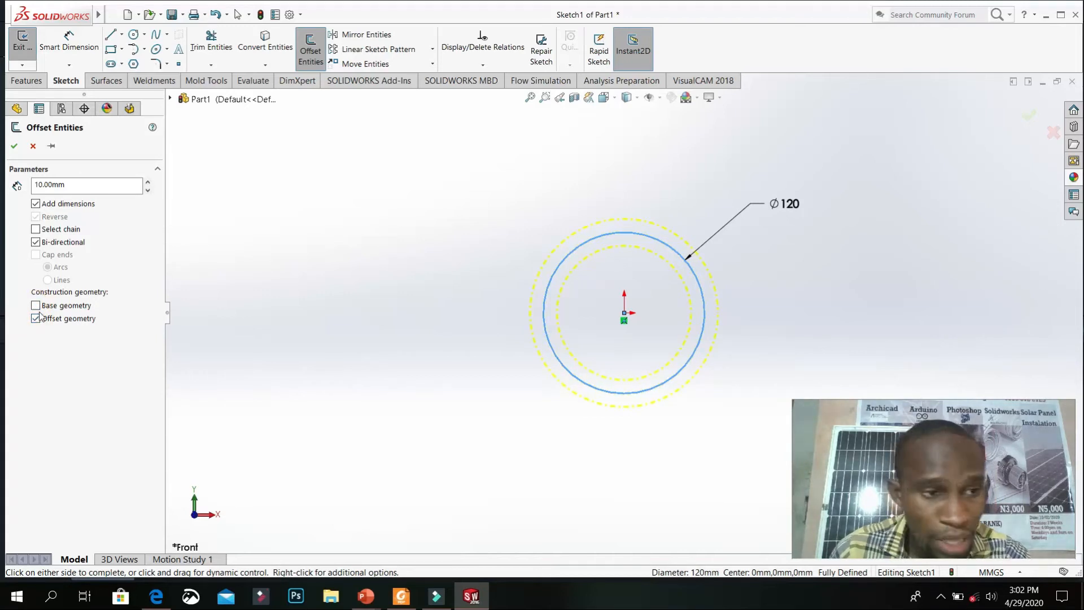
double_click(70, 184)
text(20)
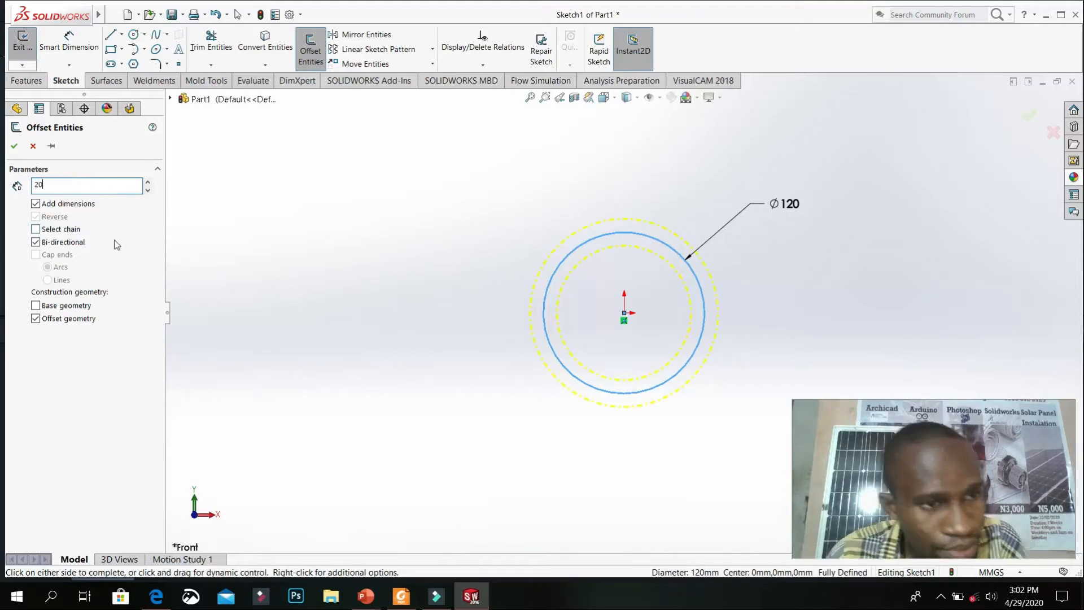
key(Return)
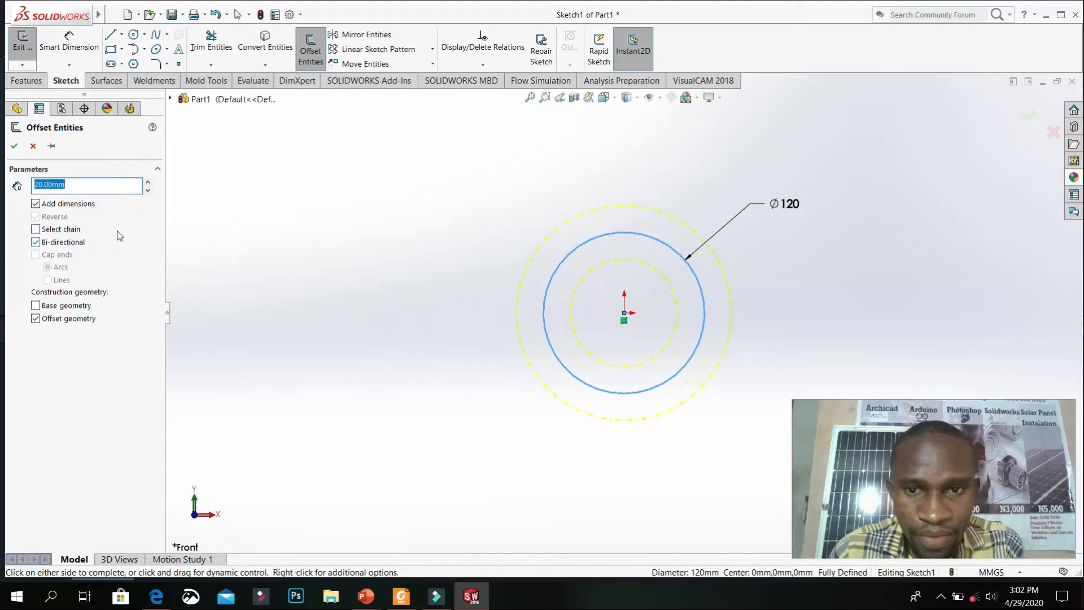
Apply the bi-directional 20 mm offset of the circle with the two offset circles as construction geometry
click(14, 146)
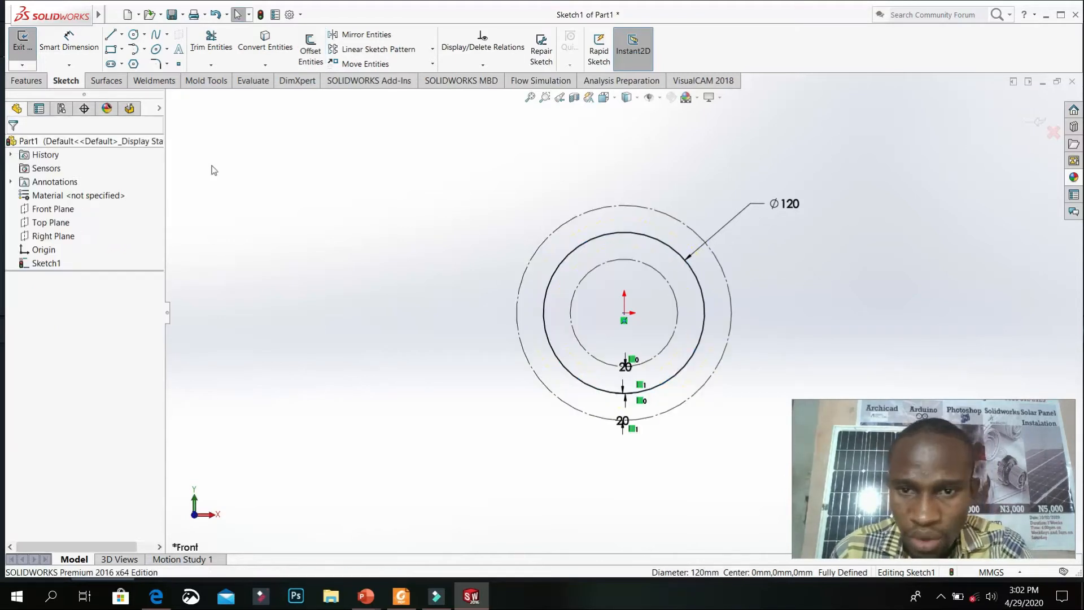
mouse_move(473, 177)
mouse_down()
mouse_move(776, 507)
mouse_move(801, 475)
mouse_up()
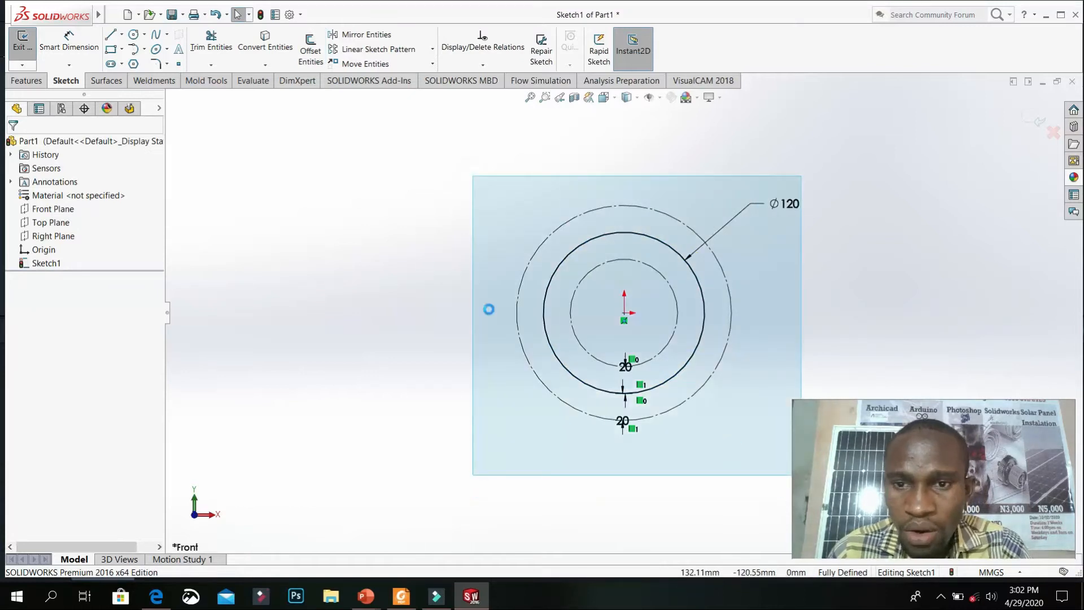
click(413, 251)
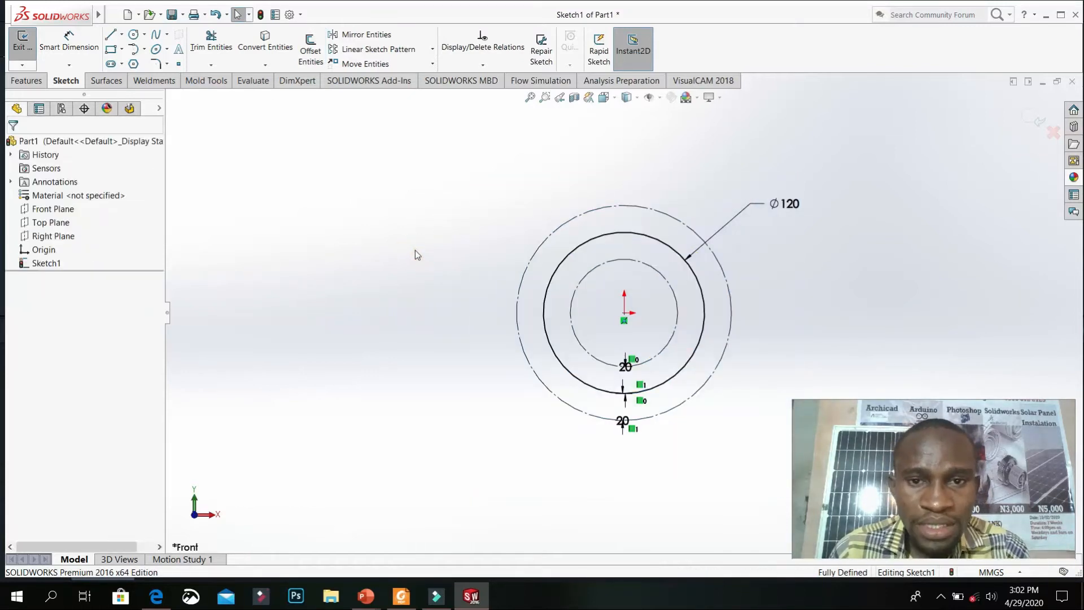
Sketch a vertical line about 162 mm long on the left side of the circles
click(111, 34)
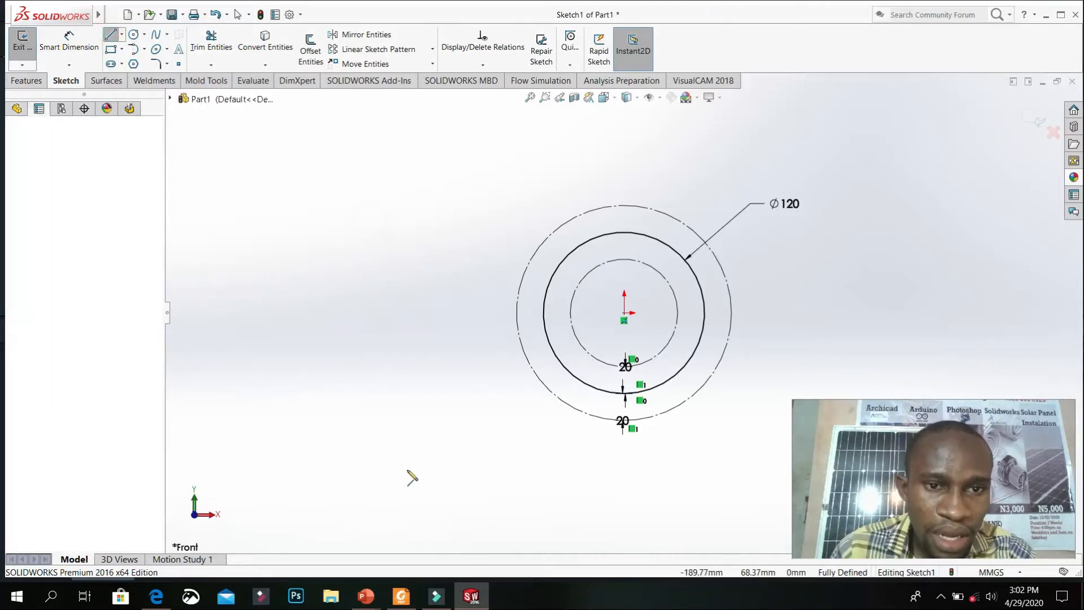
click(370, 436)
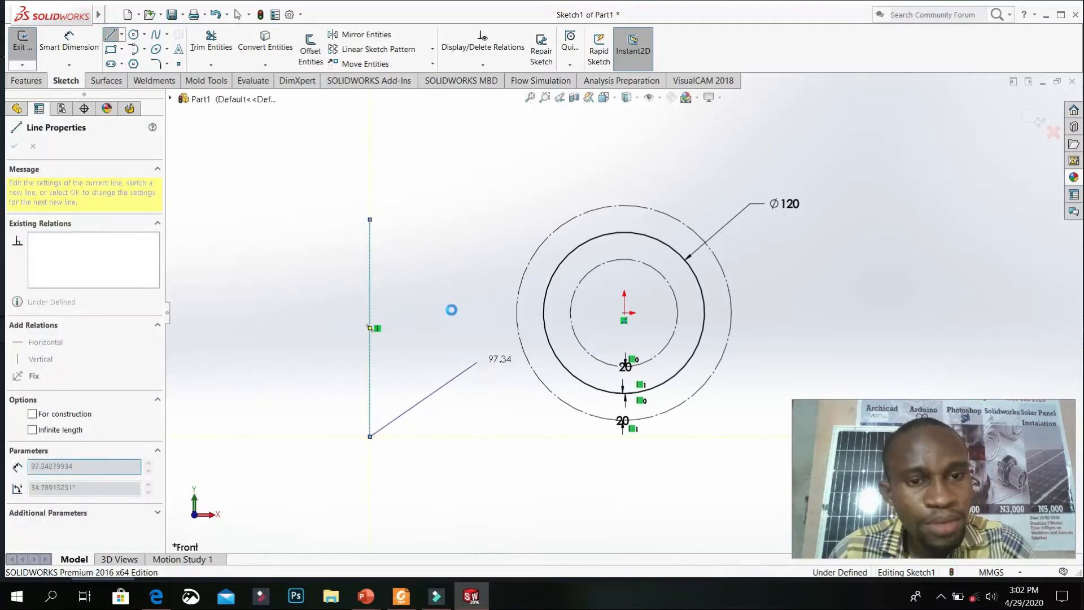
key(Escape)
key(Escape)
Offset the vertical line bi-directionally by 20 mm, with the offset geometry not set as construction
click(311, 54)
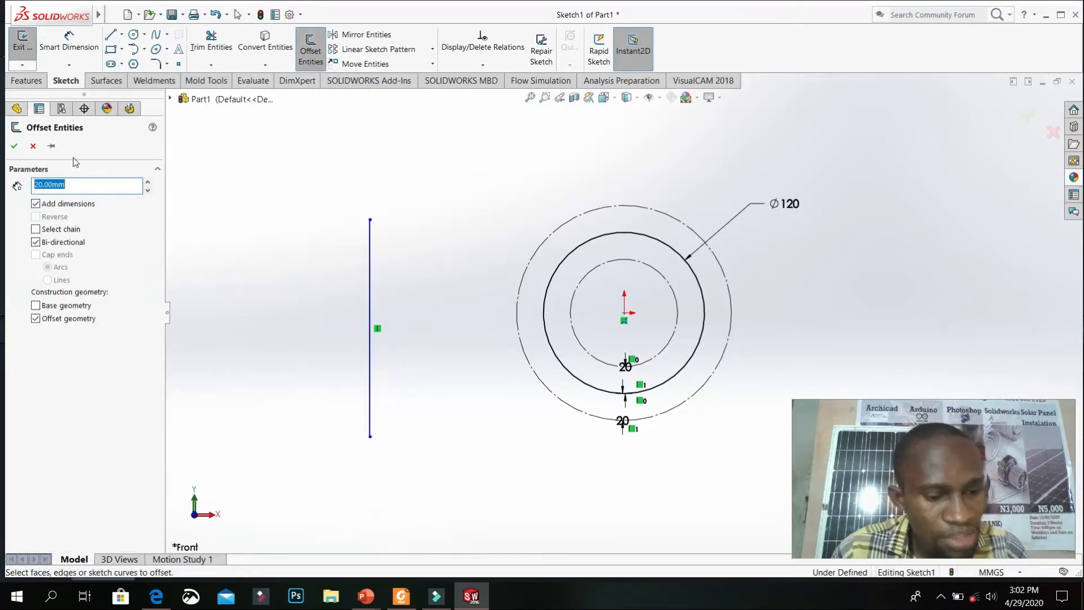
text(5)
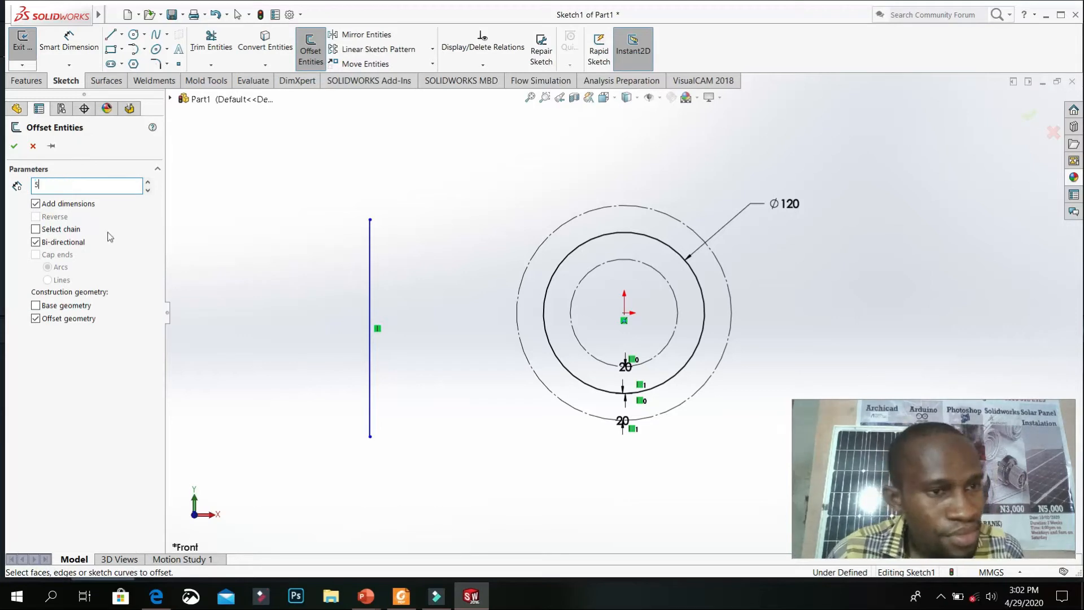
key(Return)
click(369, 255)
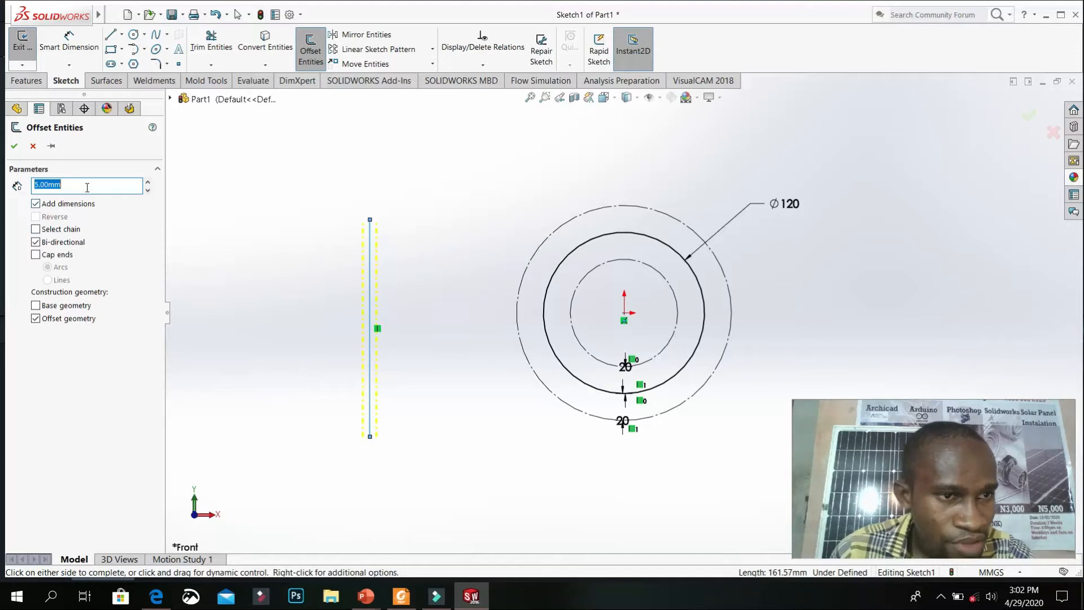
text(2)
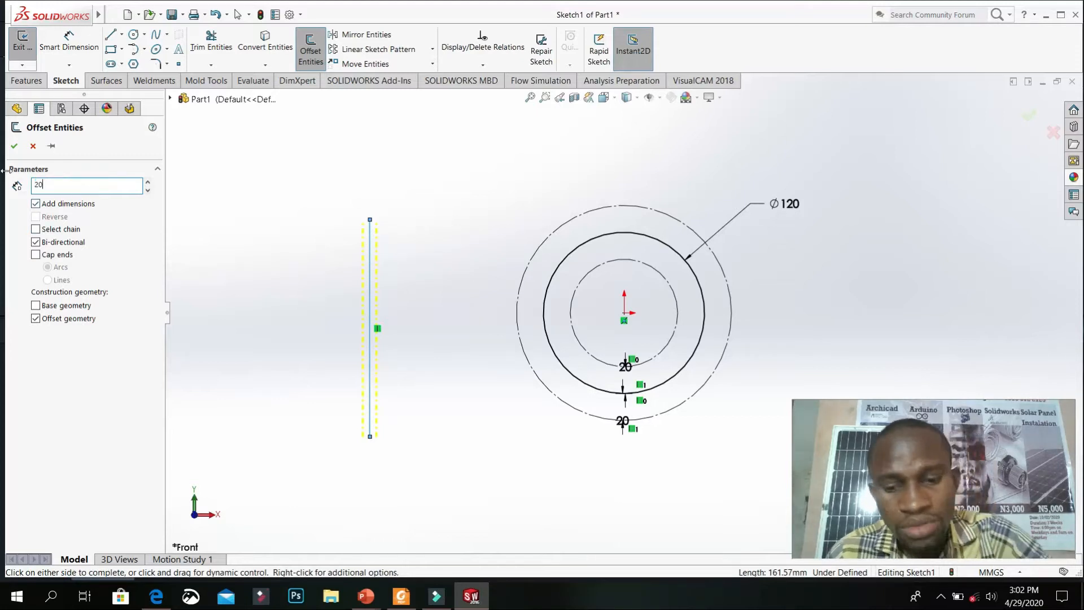
text(0)
key(Return)
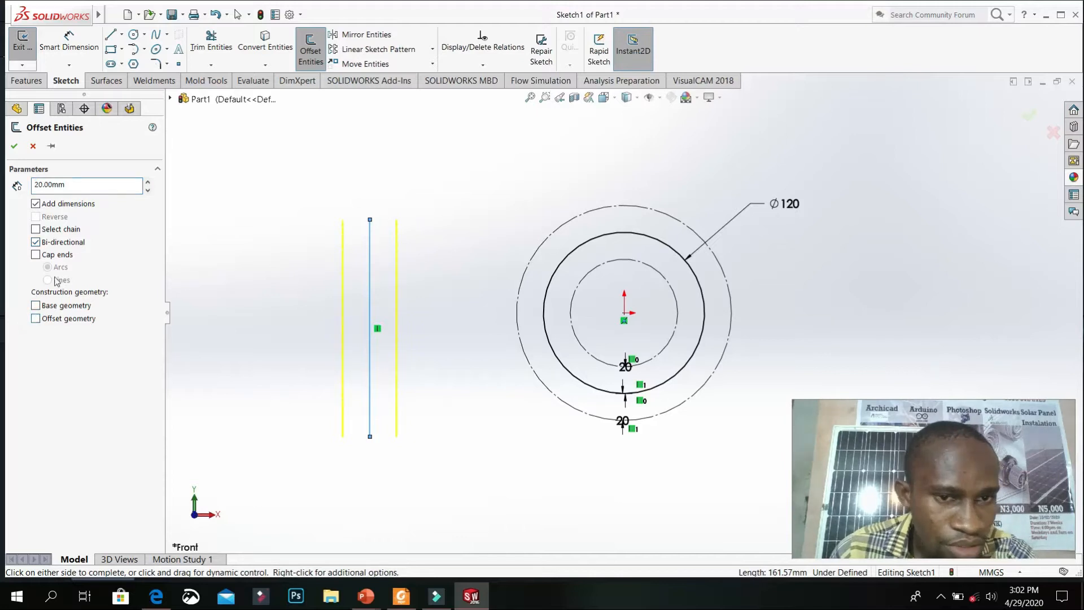
Cap the line offset's ends with arcs, make the base line construction geometry and apply the offset
click(35, 254)
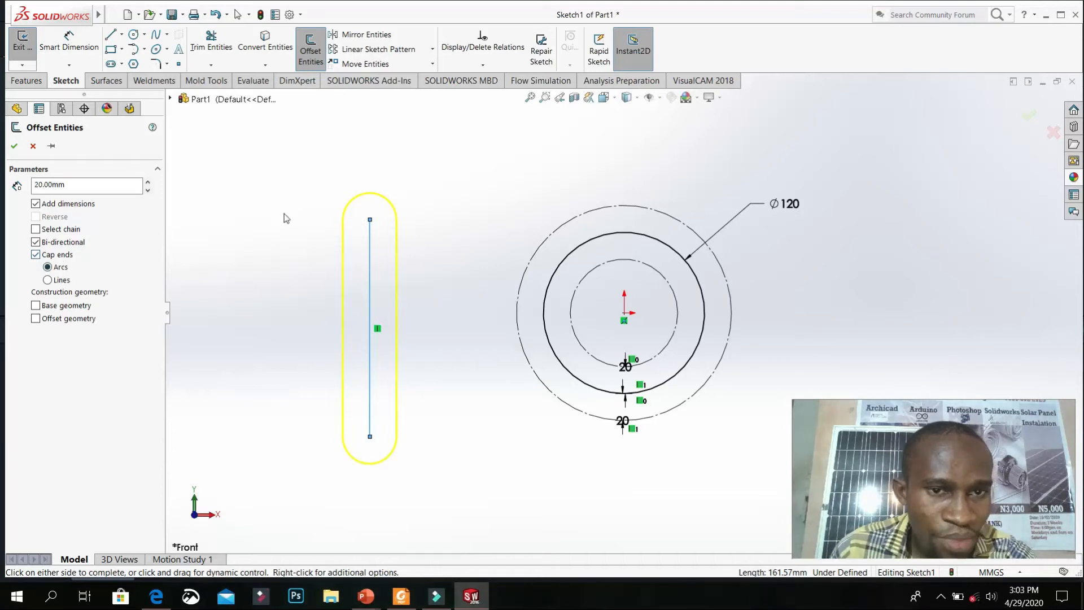
click(64, 309)
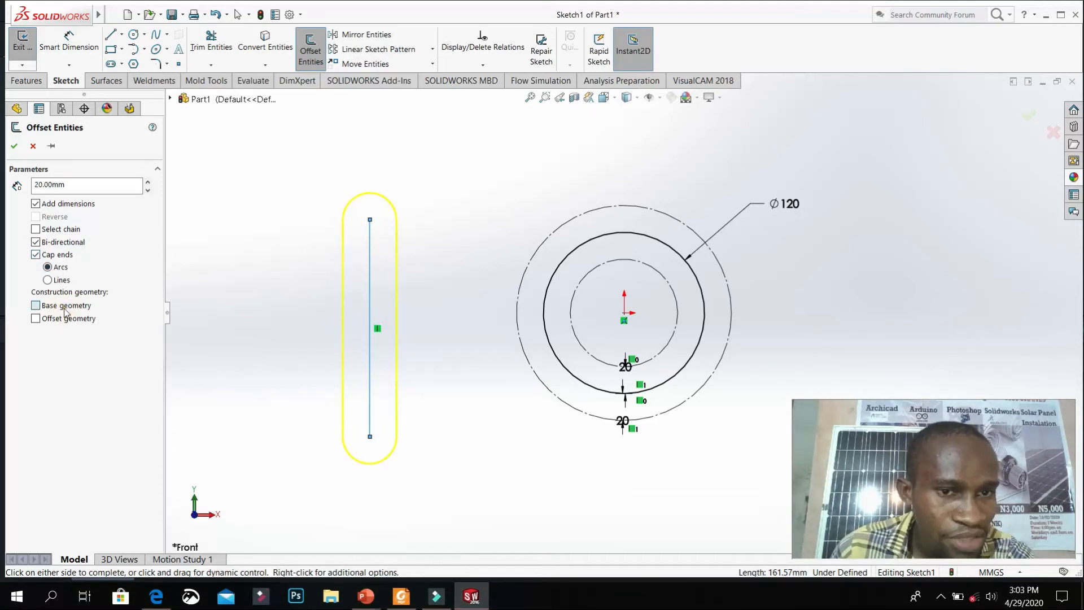
click(16, 146)
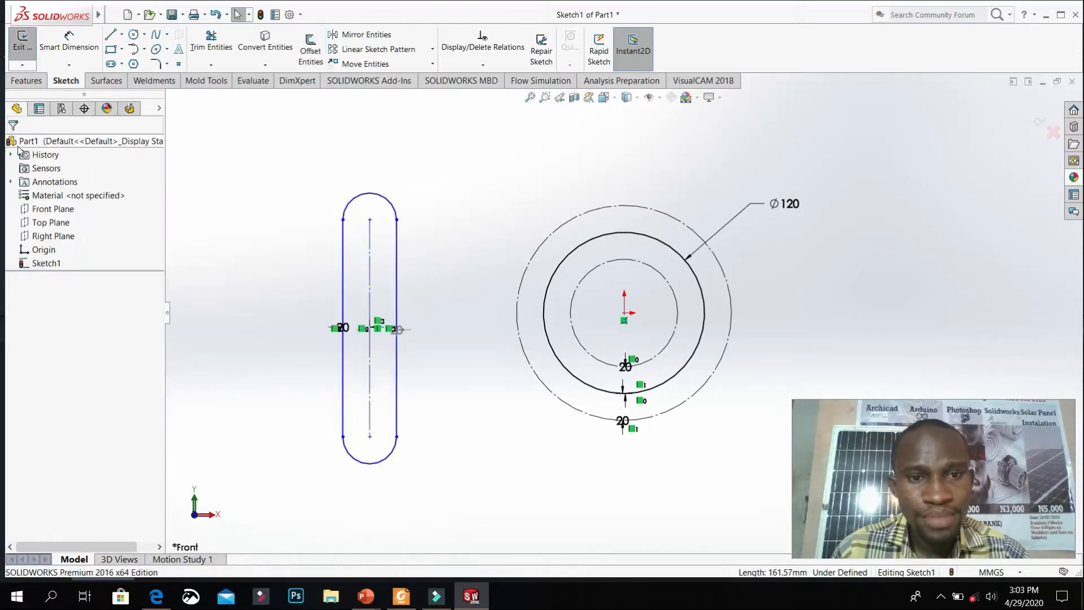
Delete the whole sketch content, including the slot shape, the circles and their dimensions
scroll(571, 272, up, 3)
scroll(570, 272, down, 2)
scroll(570, 272, down, 2)
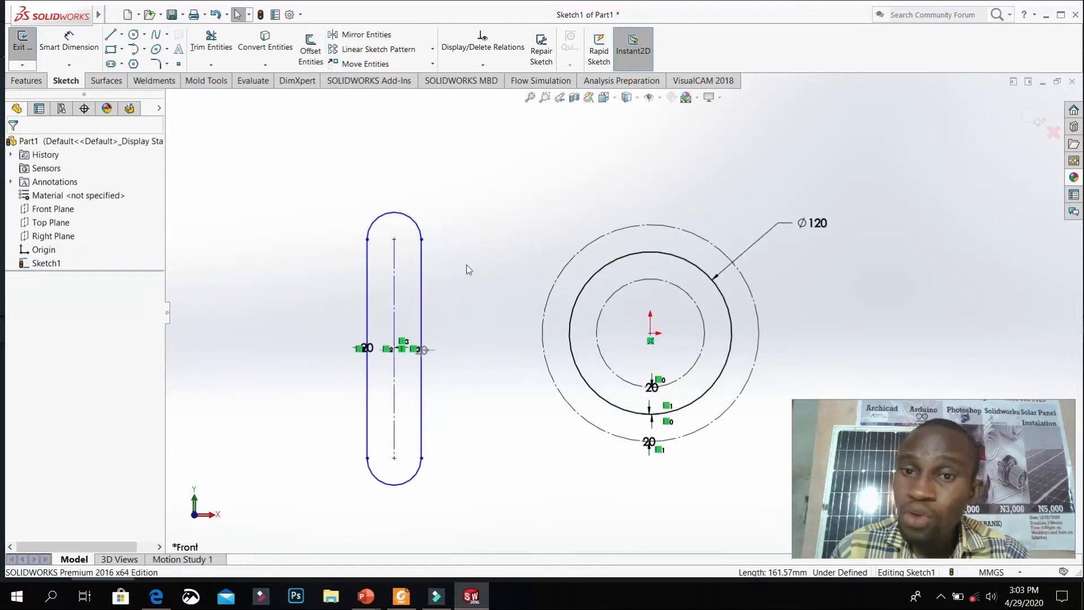
scroll(466, 265, up, 2)
scroll(466, 265, up, 2)
mouse_move(371, 192)
mouse_down()
mouse_move(835, 532)
mouse_move(831, 523)
mouse_up()
key(Delete)
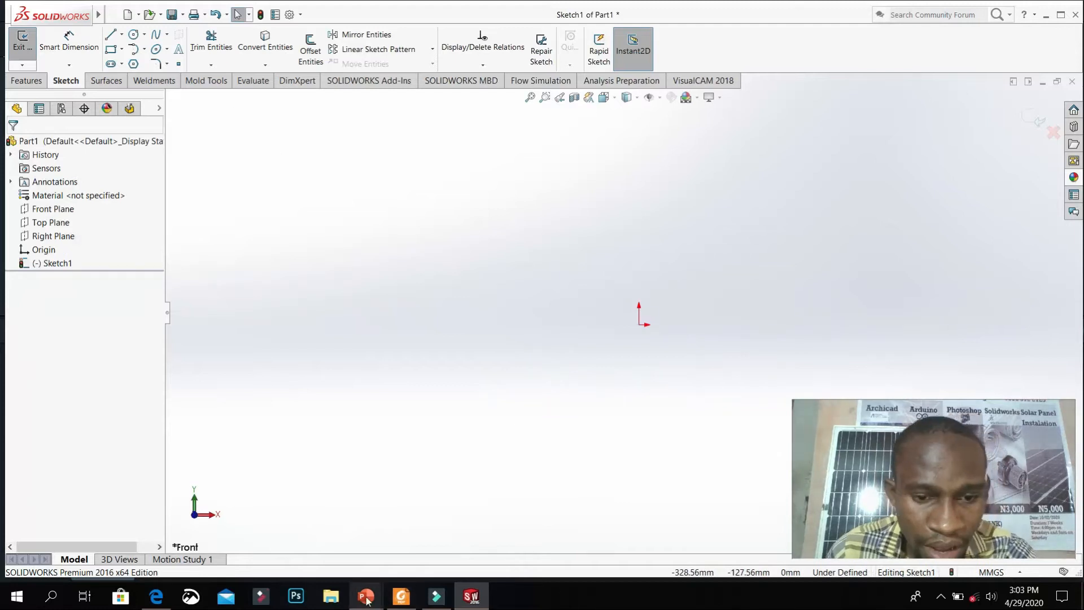
Switch to PowerPoint to check the 2D Sketch Two topic list, and return to SOLIDWORKS
mouse_move(366, 598)
click(442, 539)
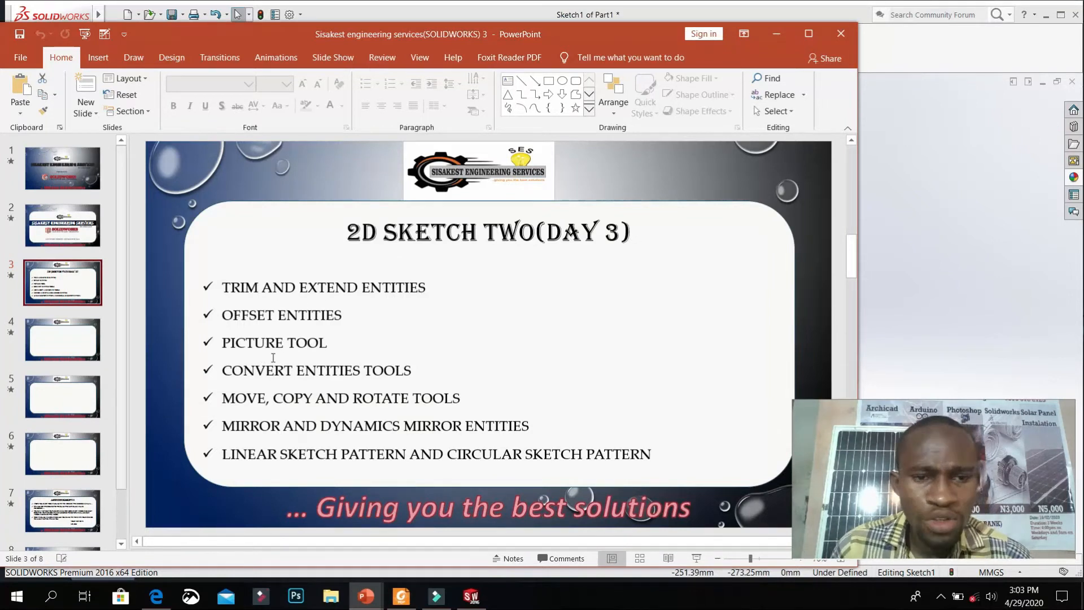
click(777, 35)
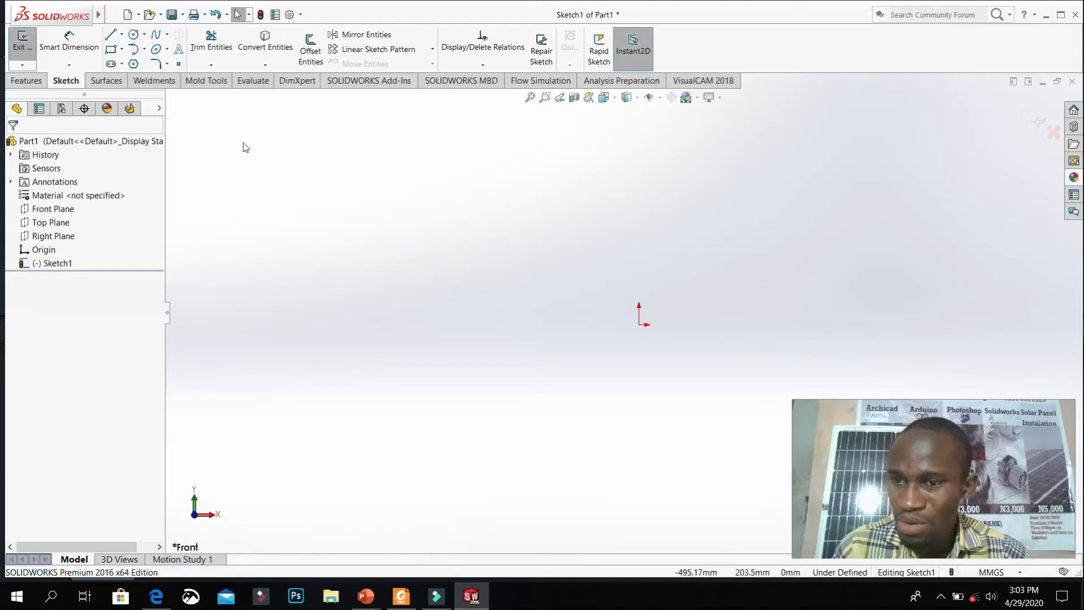
Open the interface customization and display the available commands of the Sketch category
mouse_move(97, 14)
click(233, 15)
click(214, 15)
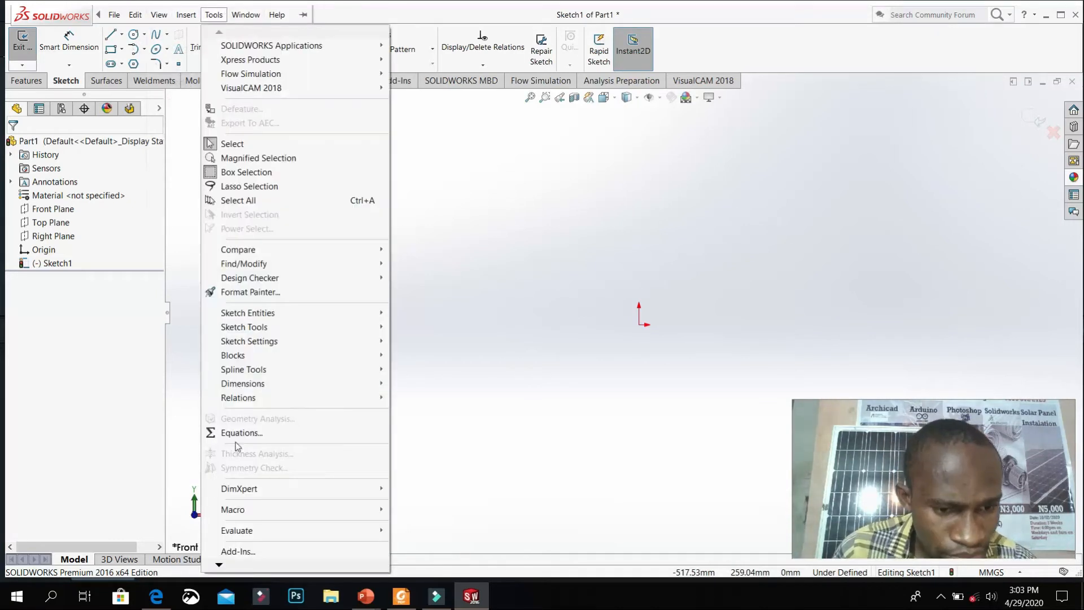
mouse_move(220, 565)
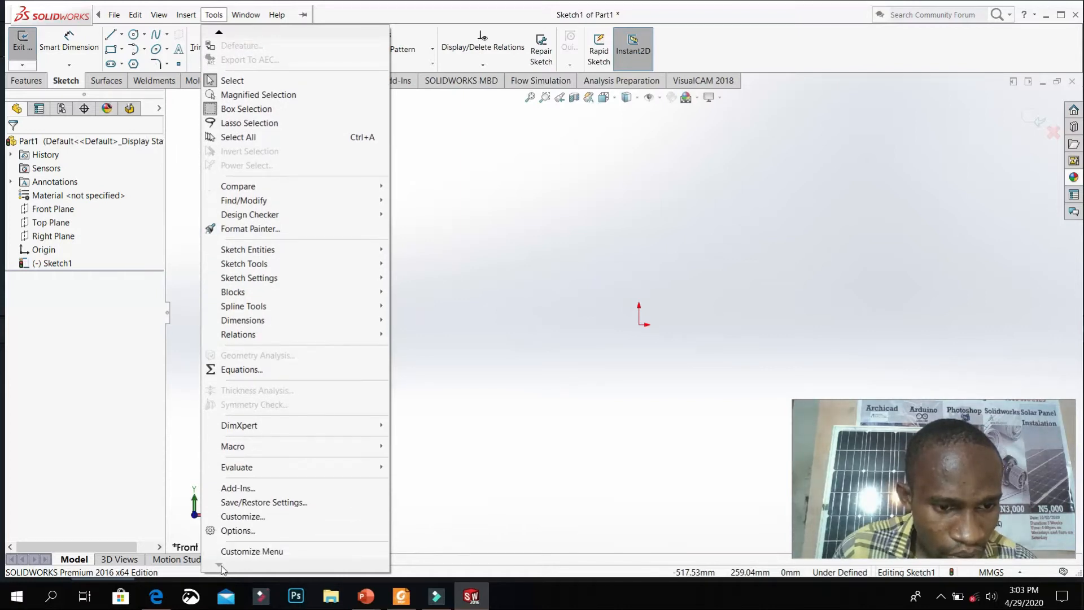
click(249, 516)
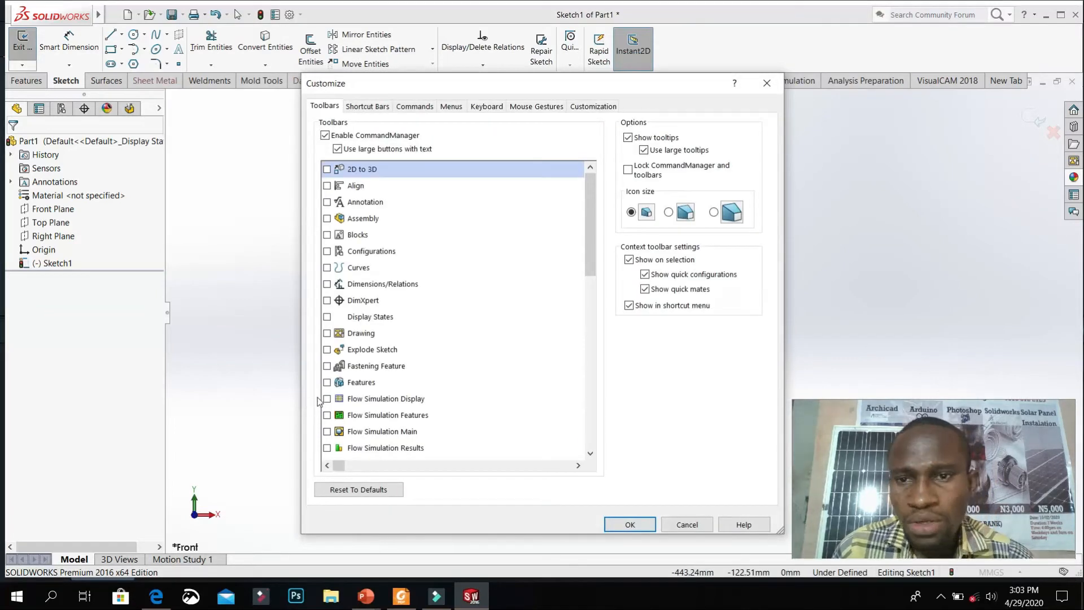
click(451, 108)
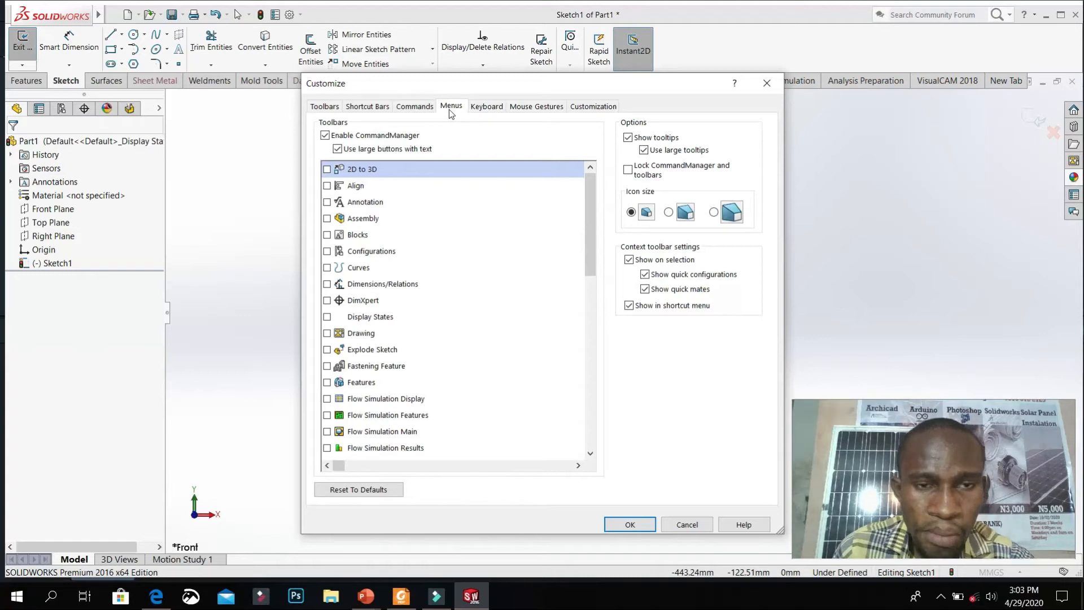
click(432, 108)
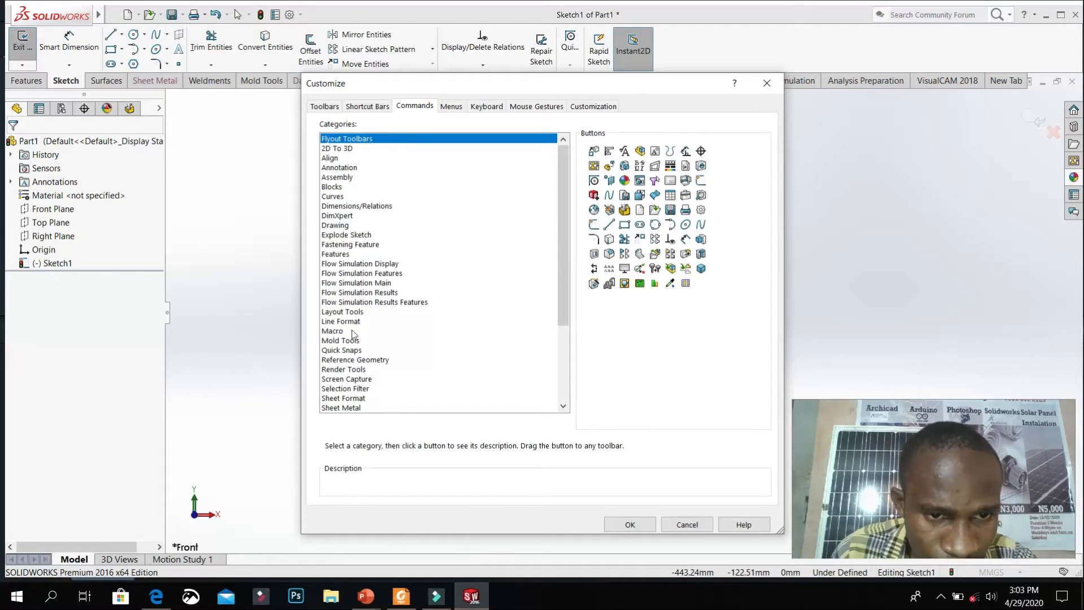
scroll(366, 298, down, 4)
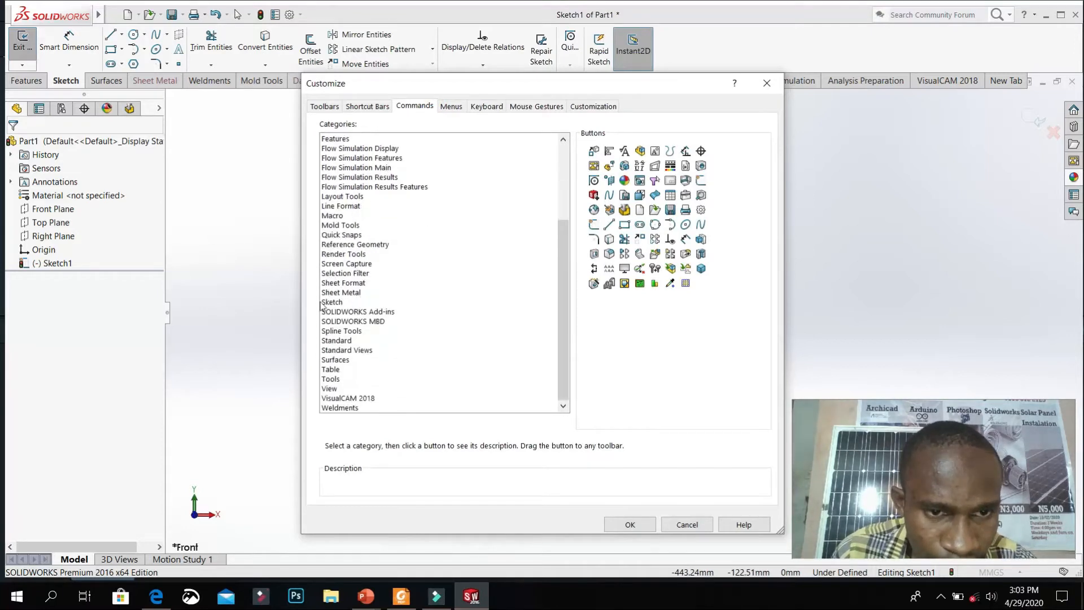
click(327, 303)
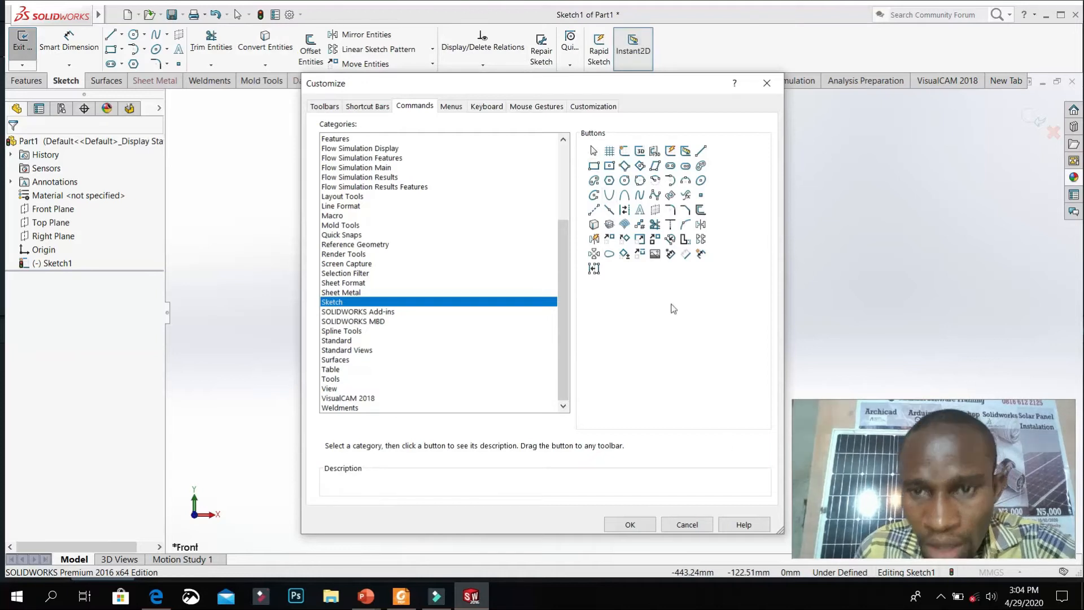
Add Sketch Picture and Dynamic Mirror Entities to the Sketch command set and move Mirror Entities to its end
mouse_move(654, 254)
mouse_down()
mouse_move(142, 37)
mouse_move(179, 47)
mouse_up()
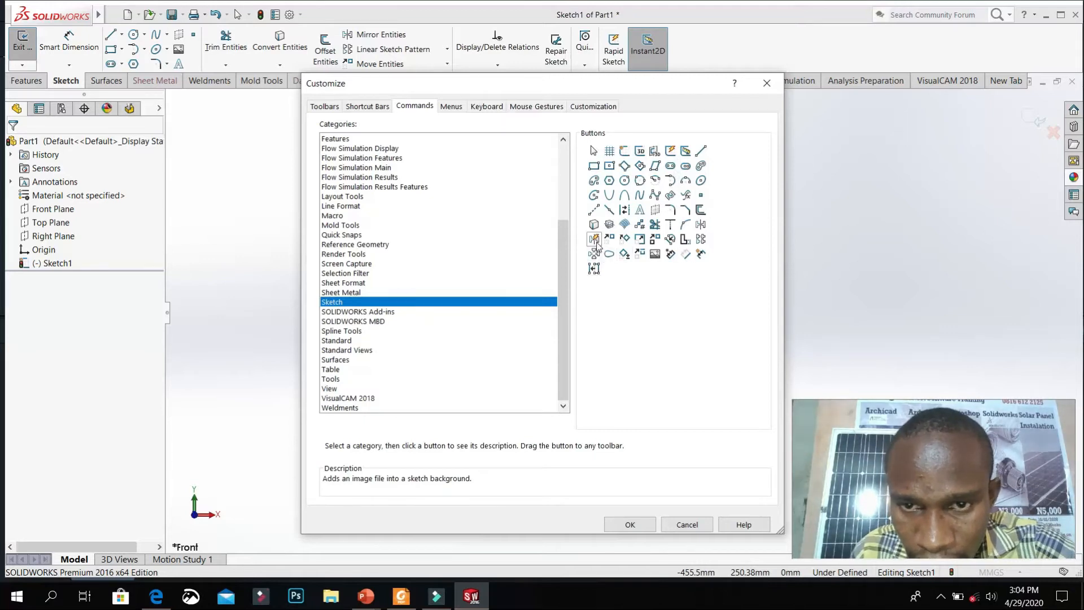
mouse_move(595, 239)
mouse_down()
mouse_move(395, 85)
mouse_move(263, 35)
mouse_up()
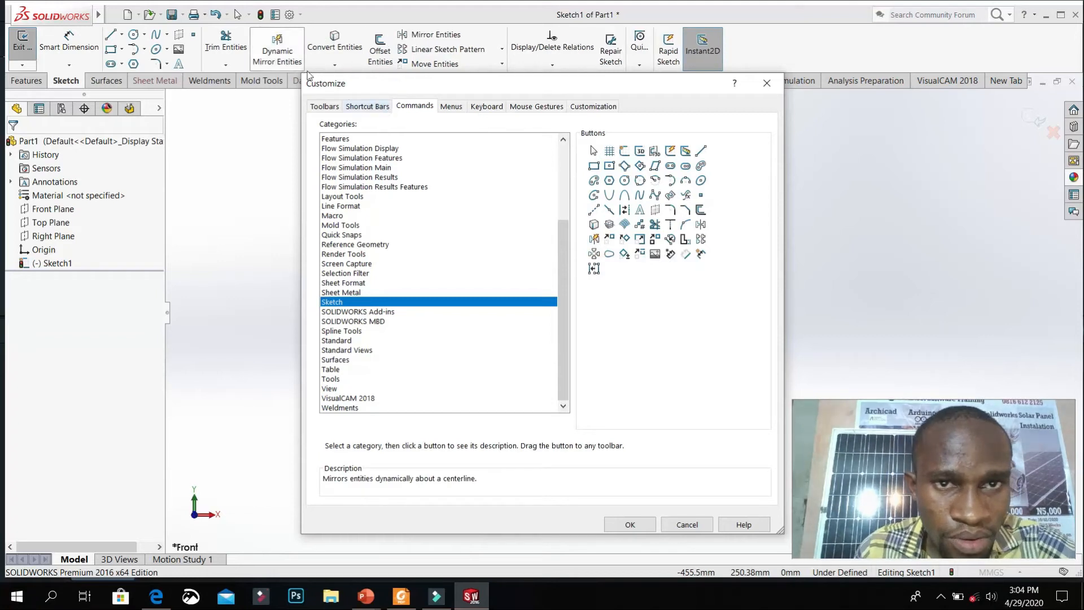
click(287, 44)
click(450, 35)
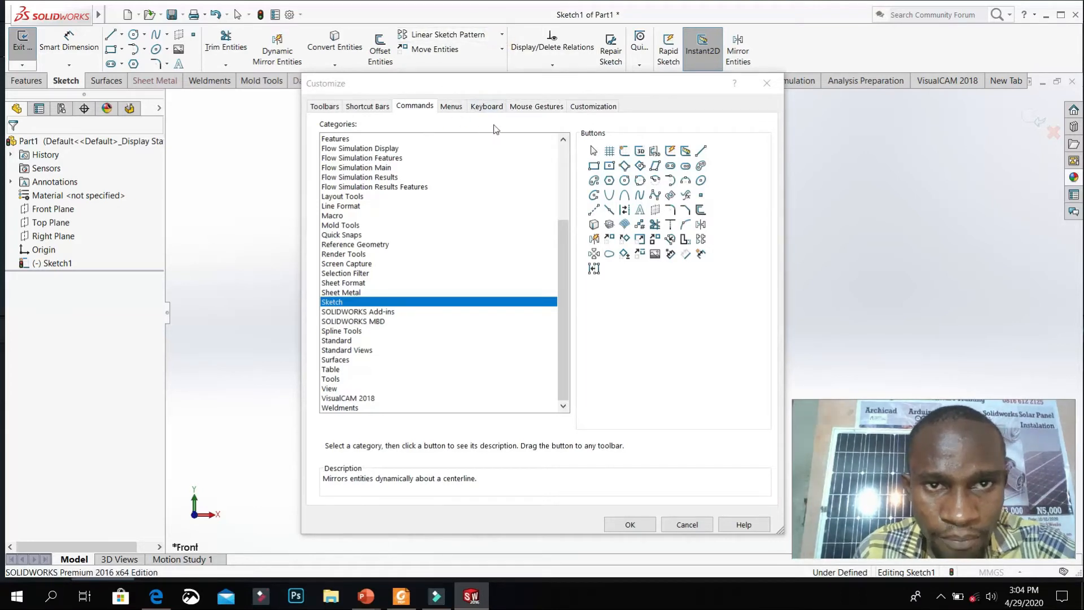
Add the Flex command from the Features category after Hole Wizard in the Features command set and accept the customization
drag(580, 88, 559, 116)
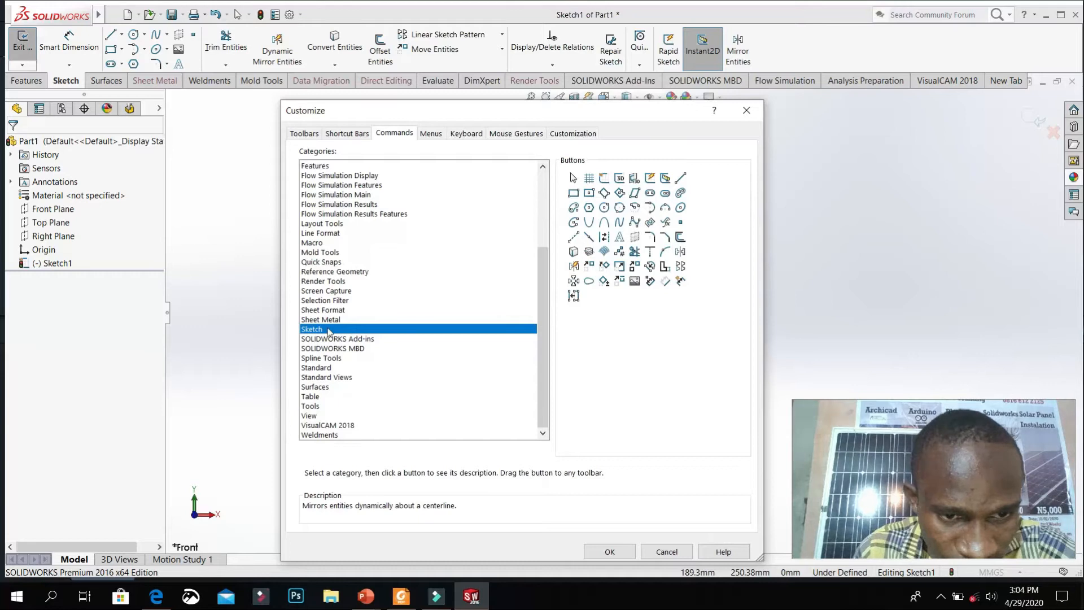
scroll(344, 305, up, 4)
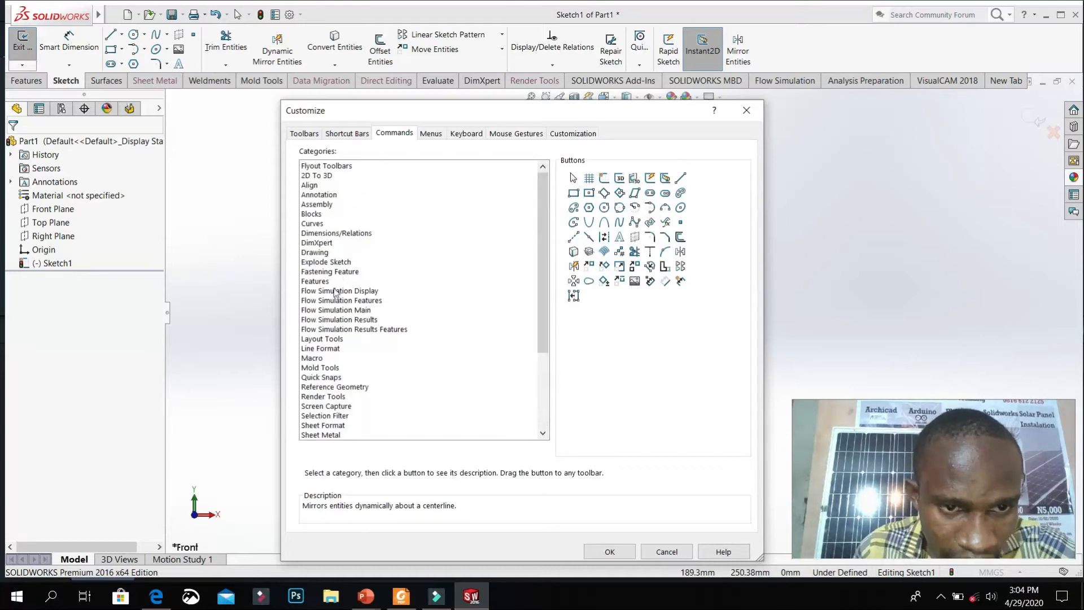
click(319, 281)
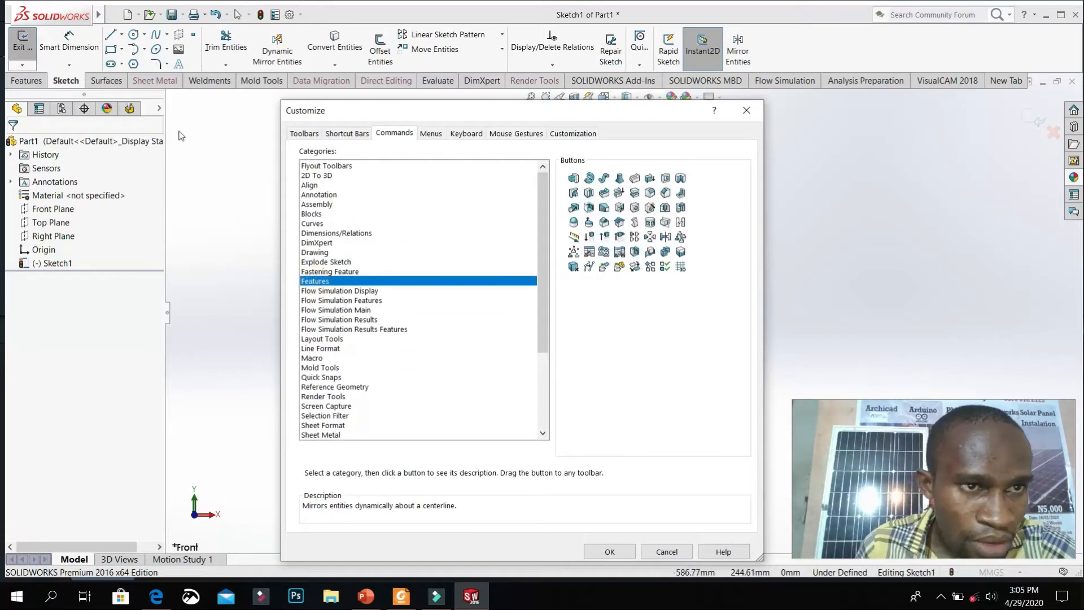
click(17, 81)
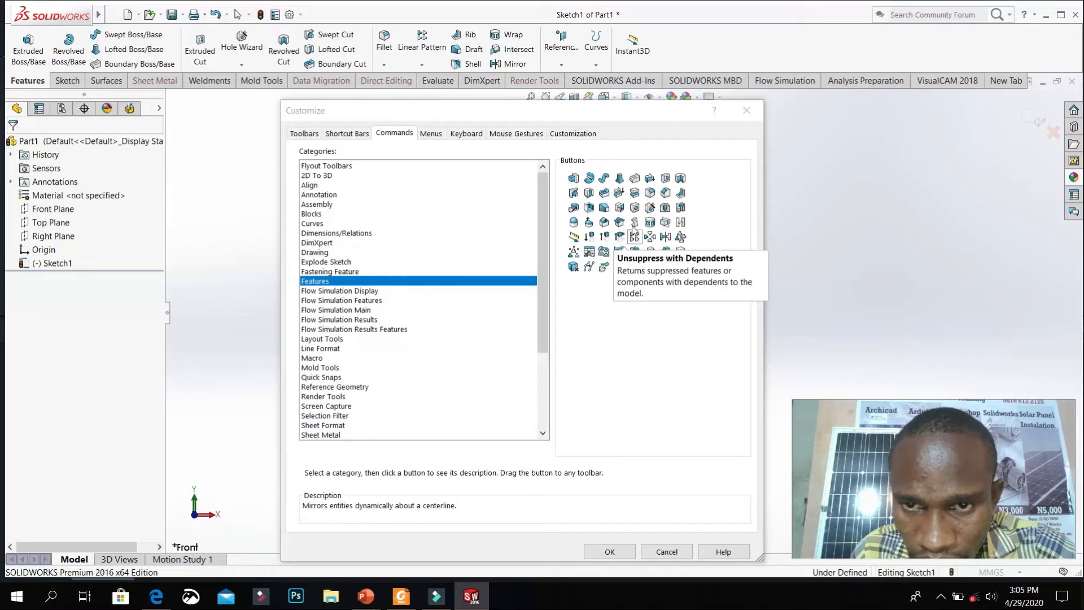
drag(573, 237, 273, 63)
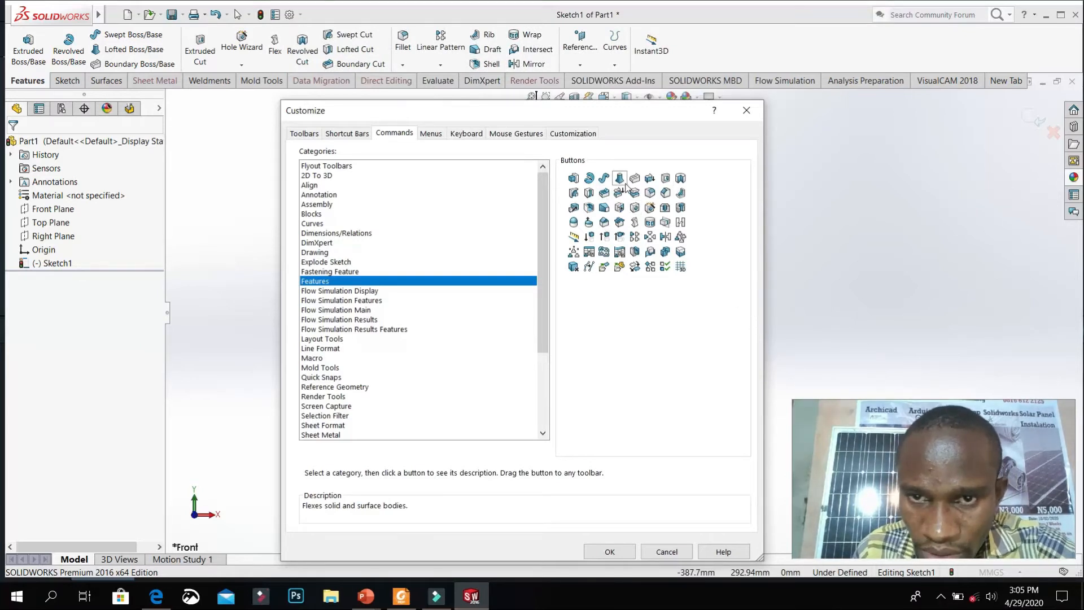
click(629, 557)
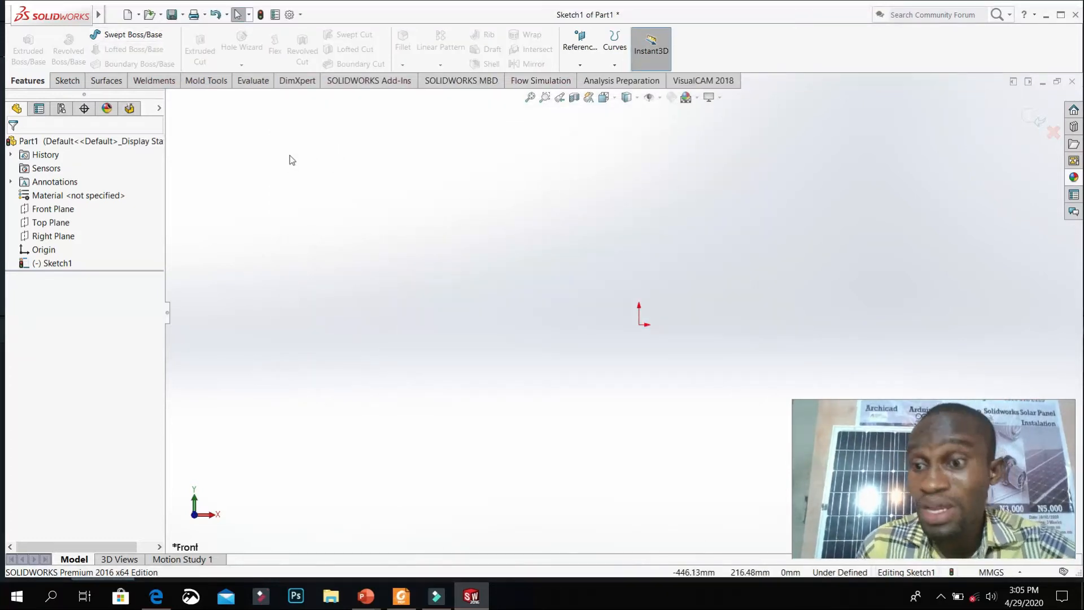
Insert the class ass2 image from the Pictures folder into the active sketch as a sketch picture
click(66, 81)
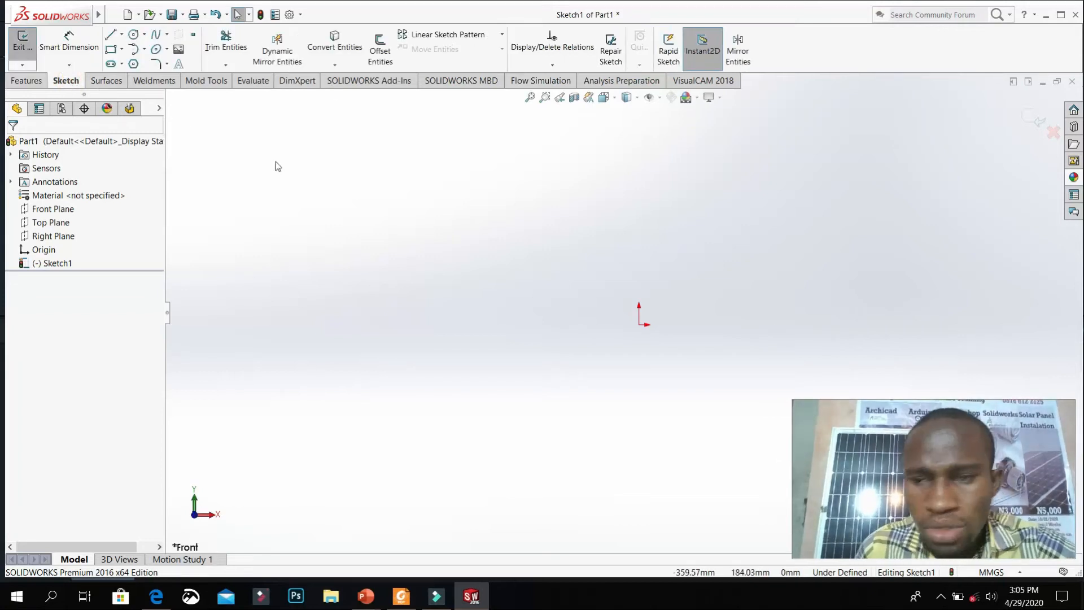
click(178, 51)
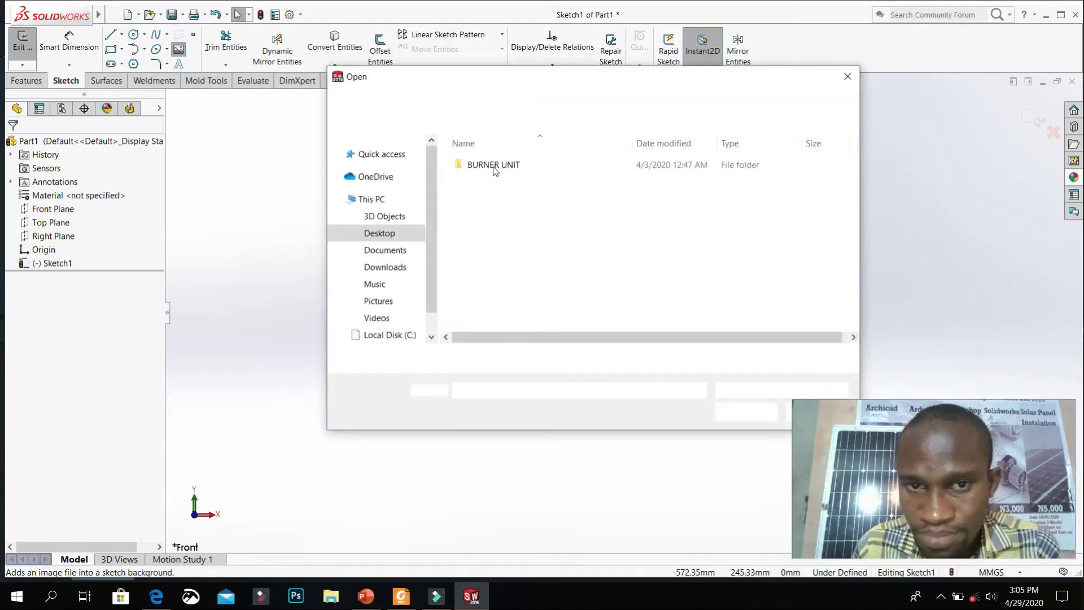
click(389, 300)
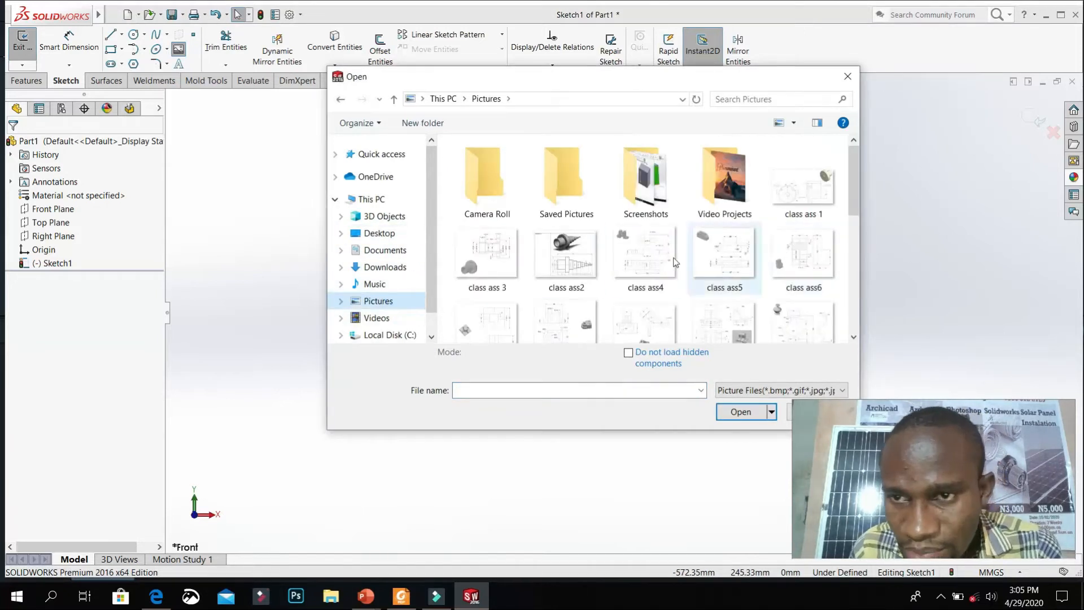
click(575, 256)
click(747, 417)
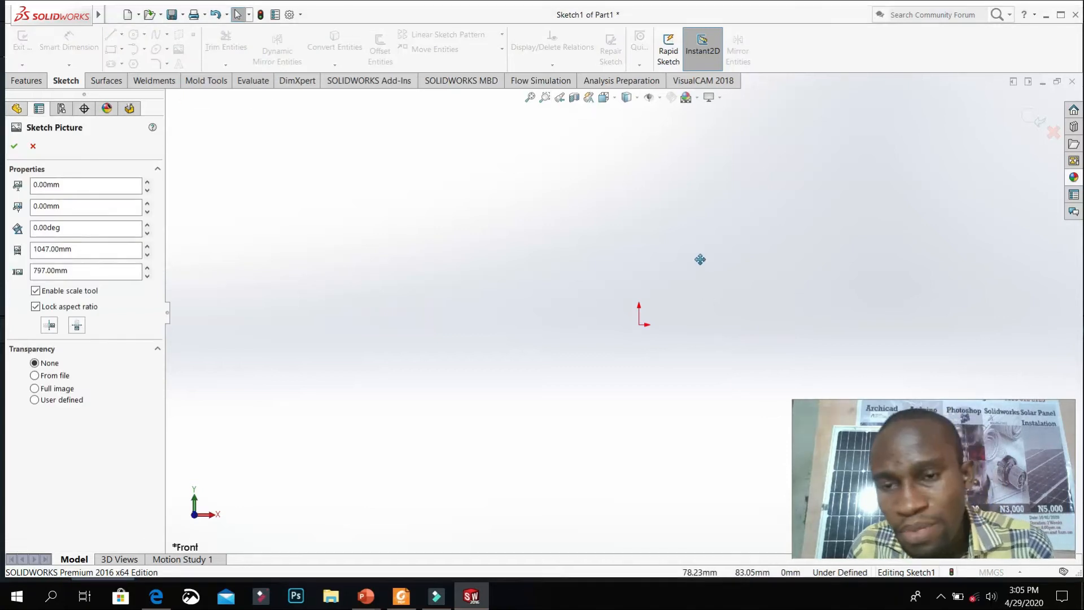
Move the sketch picture so its origin sits at about X -474 mm, Y -243 mm
drag(676, 280, 501, 339)
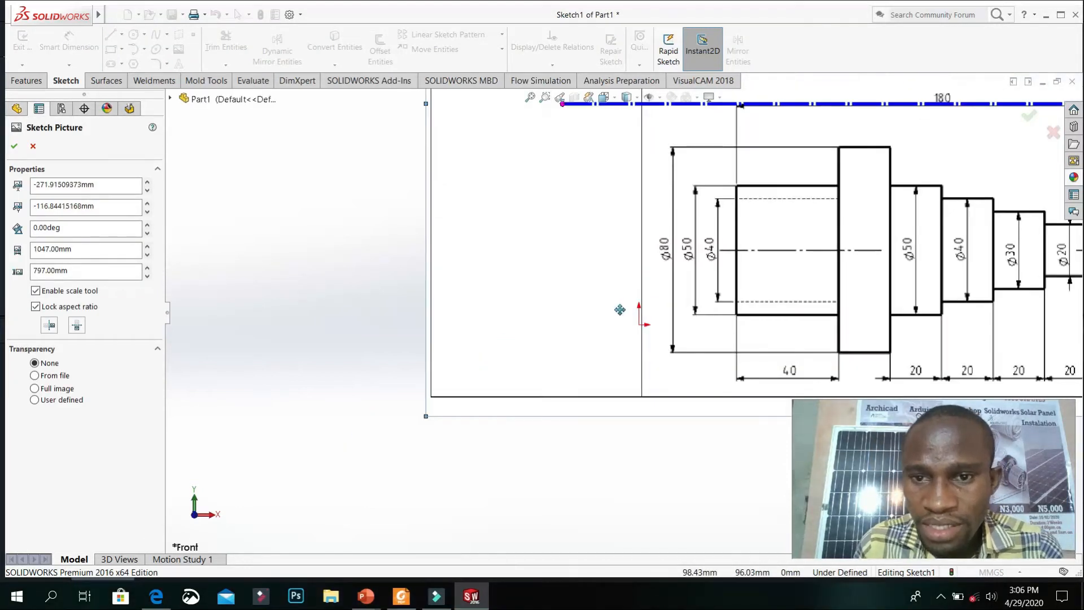
drag(724, 259, 735, 257)
scroll(783, 309, up, 3)
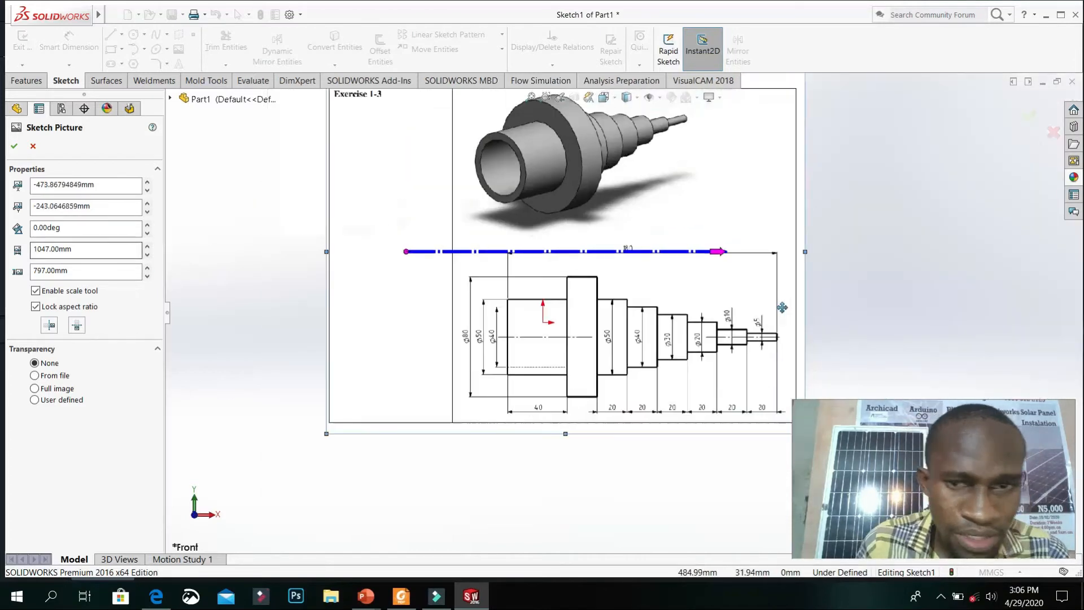
scroll(623, 312, up, 3)
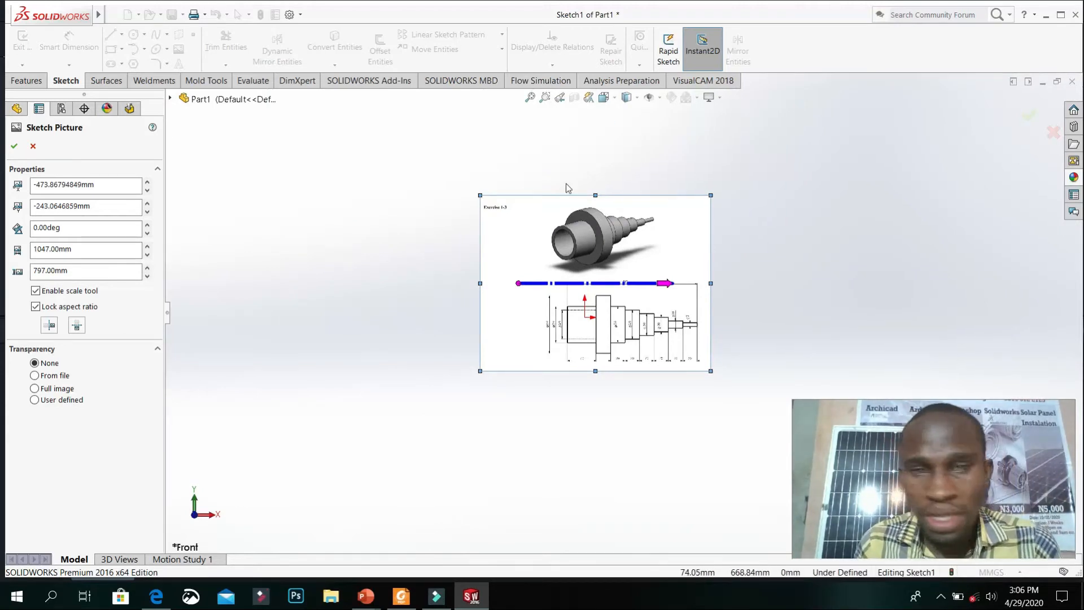
Close the sketch picture properties and delete the picture from the sketch
click(33, 147)
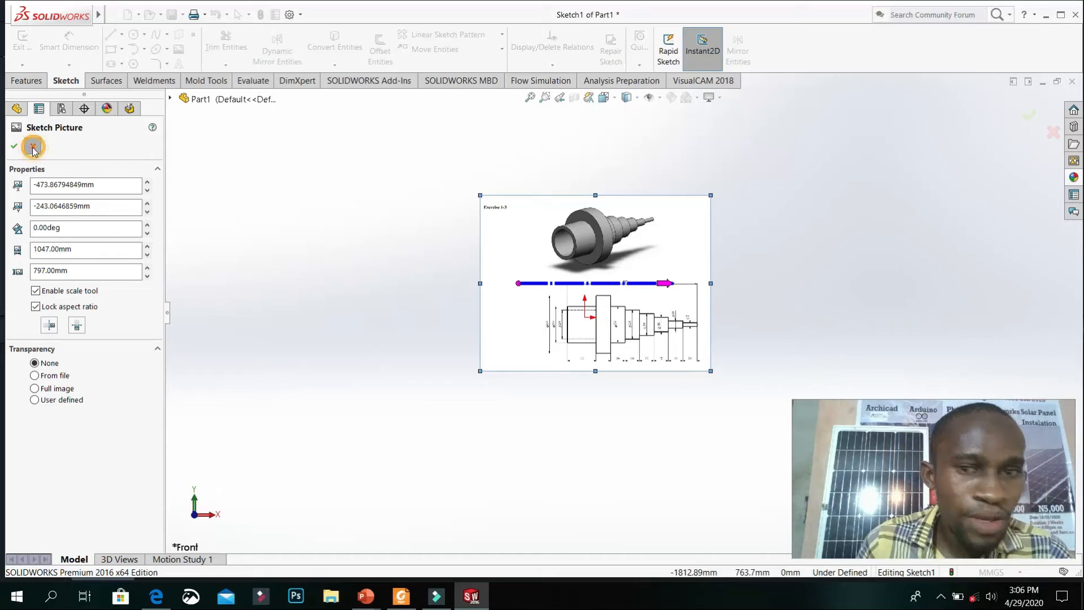
click(601, 257)
key(Delete)
click(625, 221)
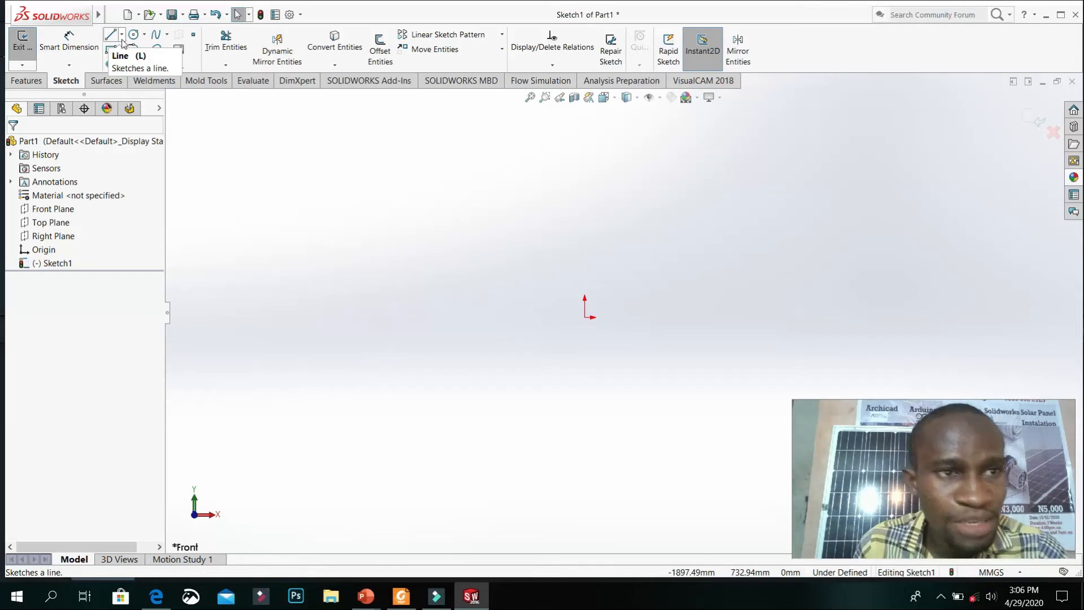
Sketch a closed stepped profile with sloped sides and a raised middle above a horizontal baseline running left from the origin
click(112, 37)
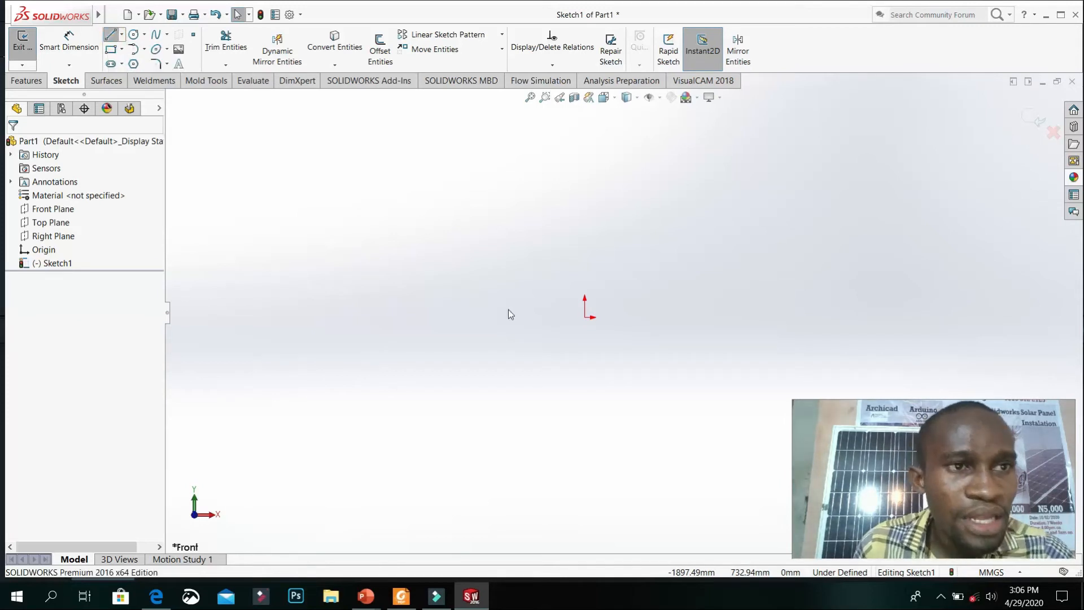
click(586, 317)
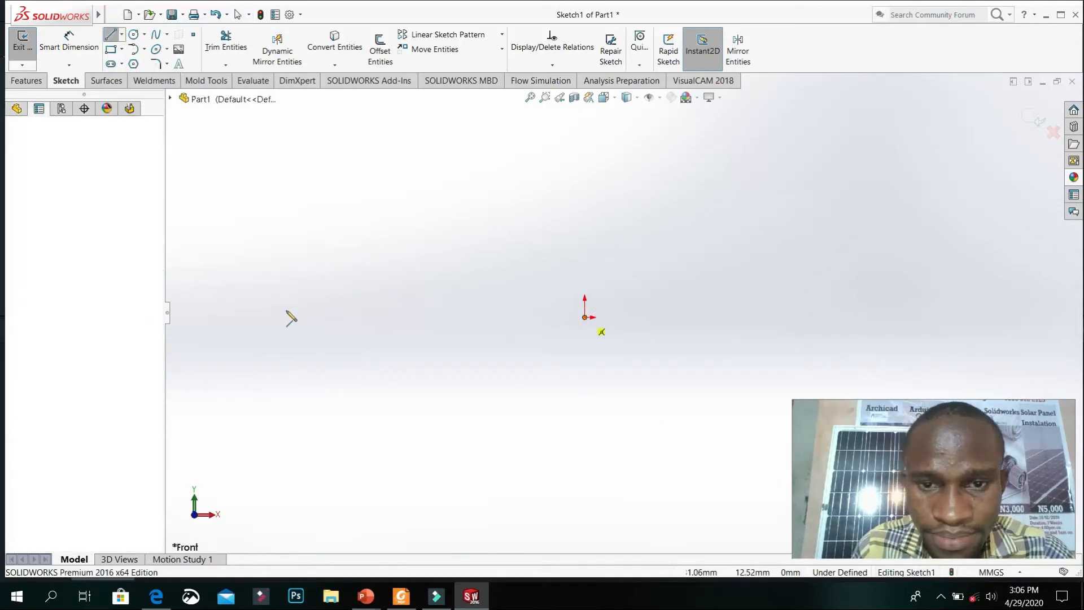
click(233, 317)
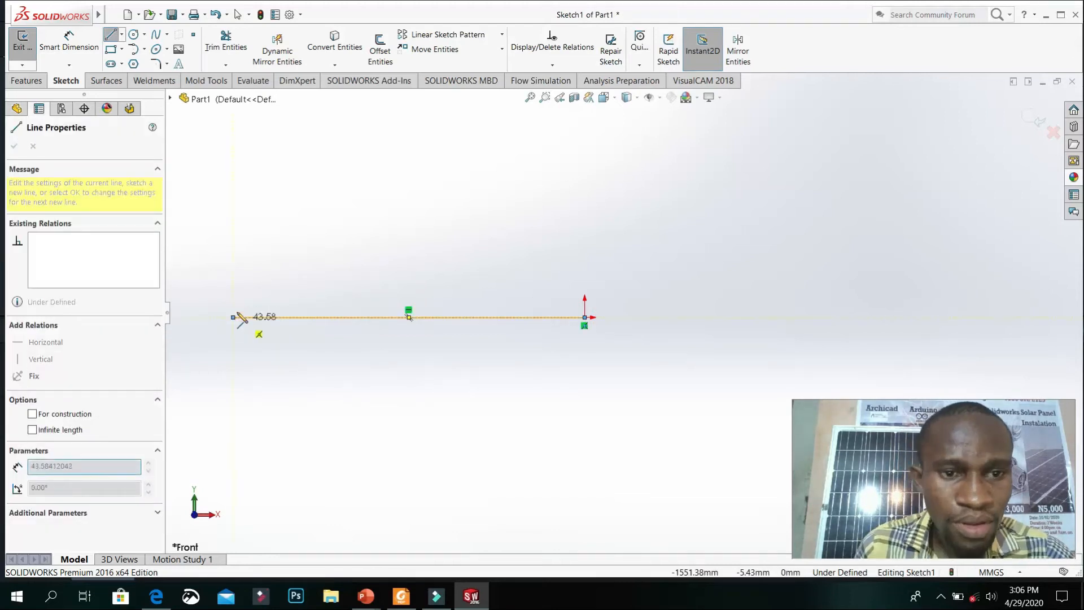
click(257, 246)
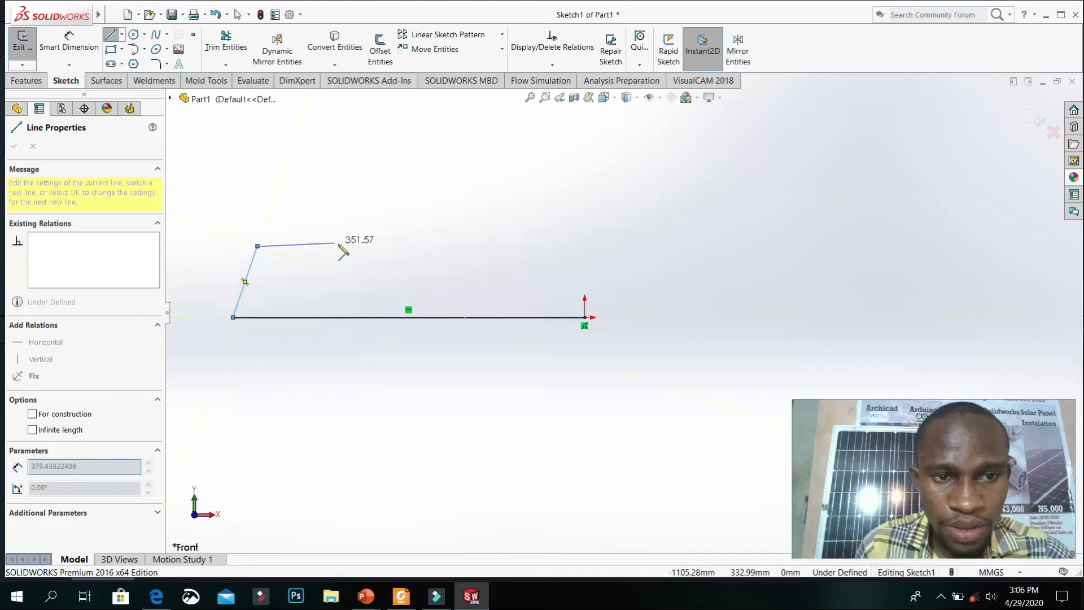
double_click(332, 246)
click(369, 183)
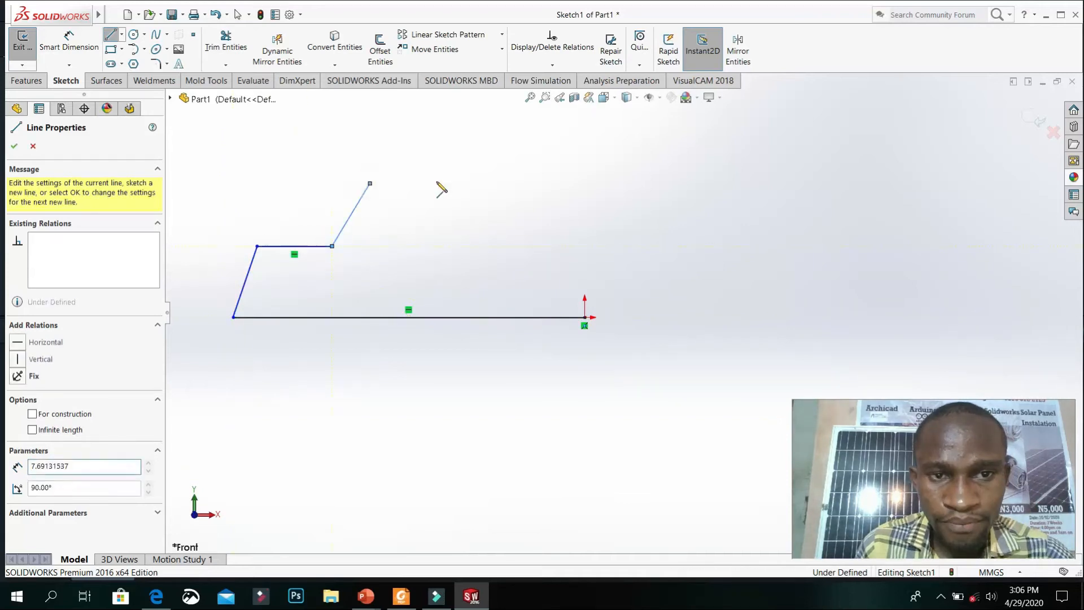
click(440, 183)
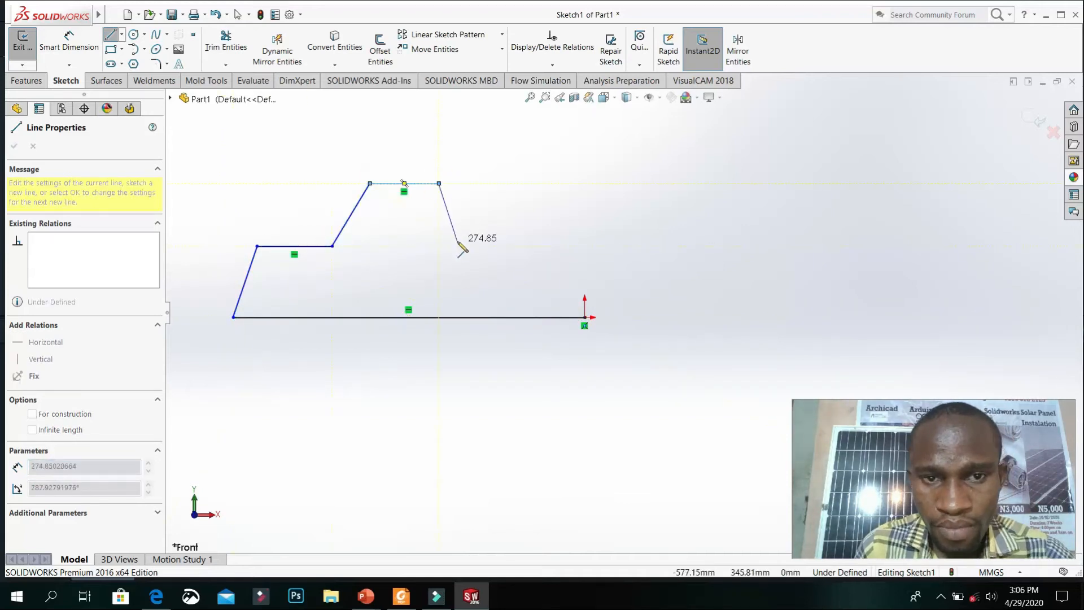
click(459, 246)
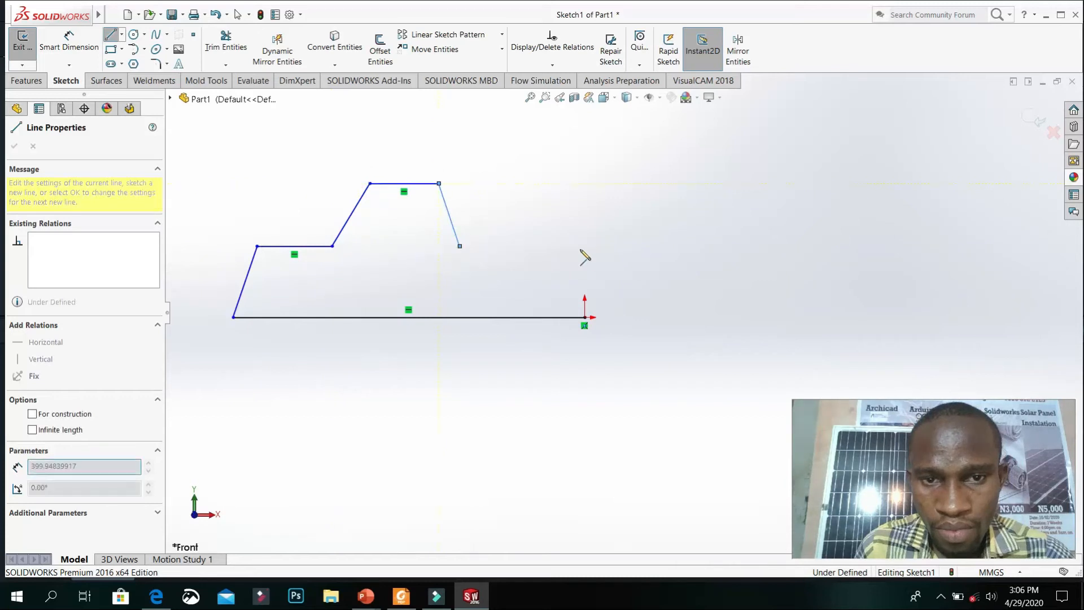
click(551, 246)
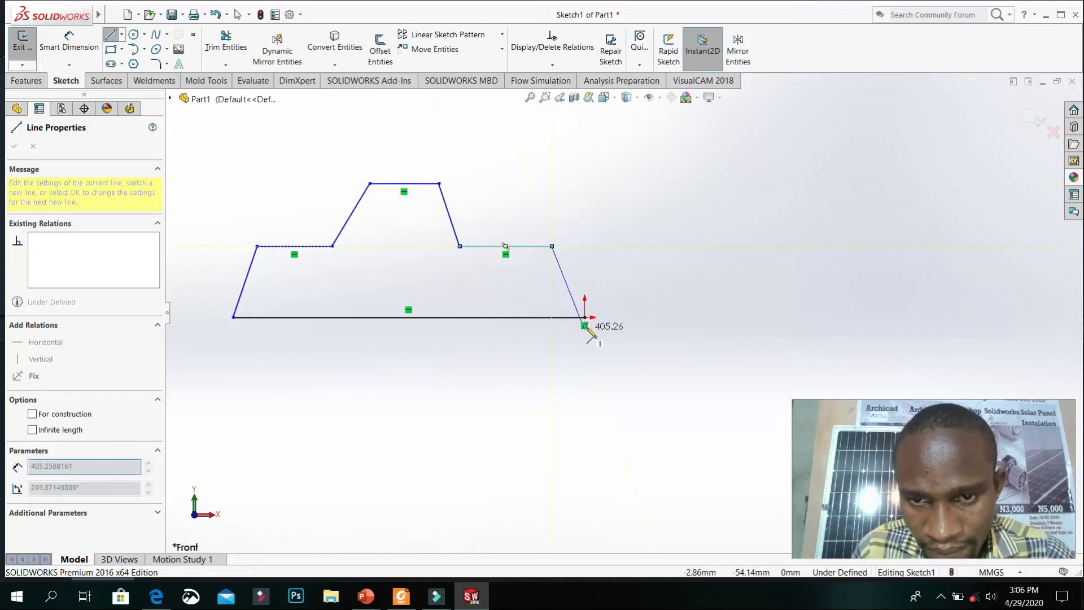
click(584, 317)
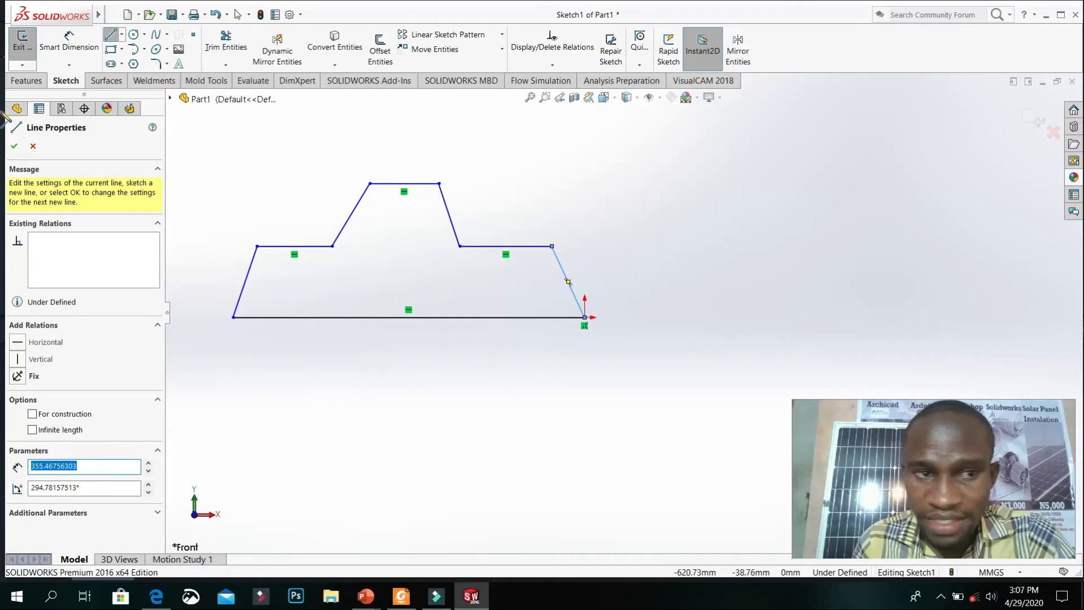
click(14, 146)
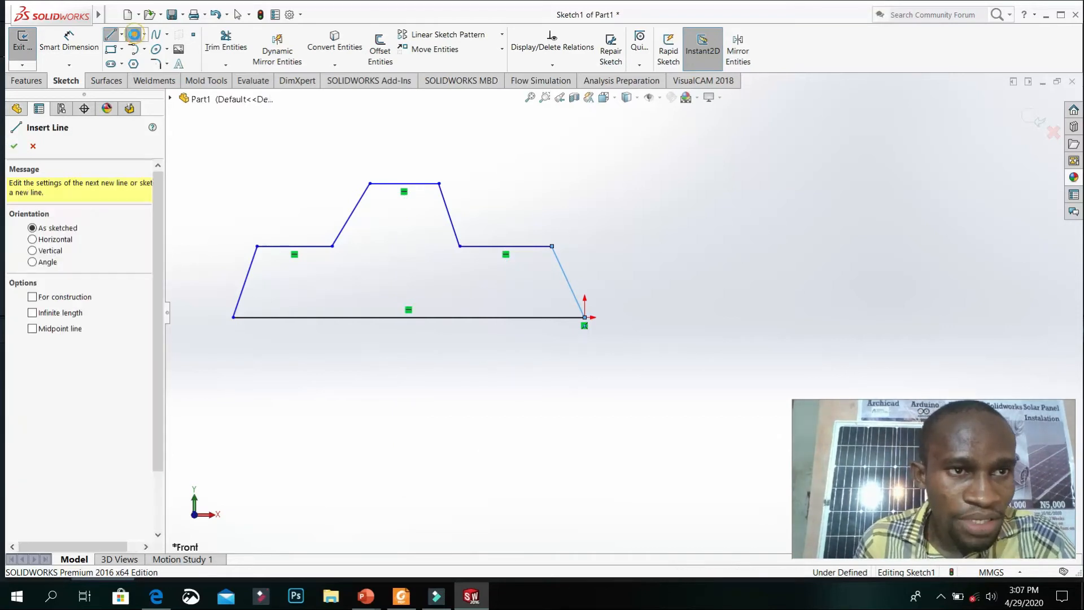
key(Escape)
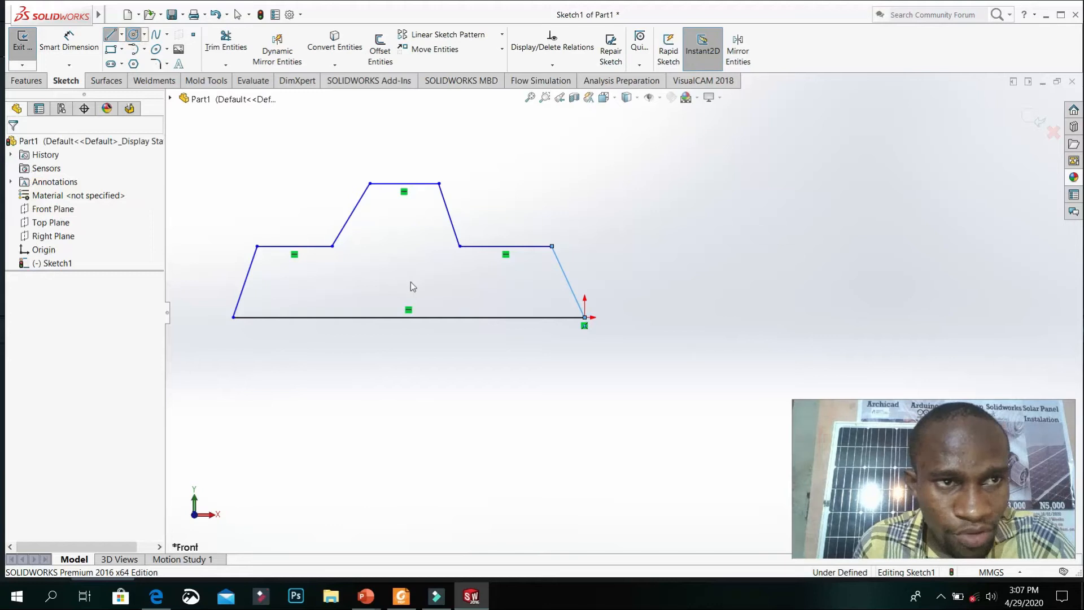
Sketch a circle of about 105 mm radius inside the profile, centred below its raised middle
key(c)
click(402, 263)
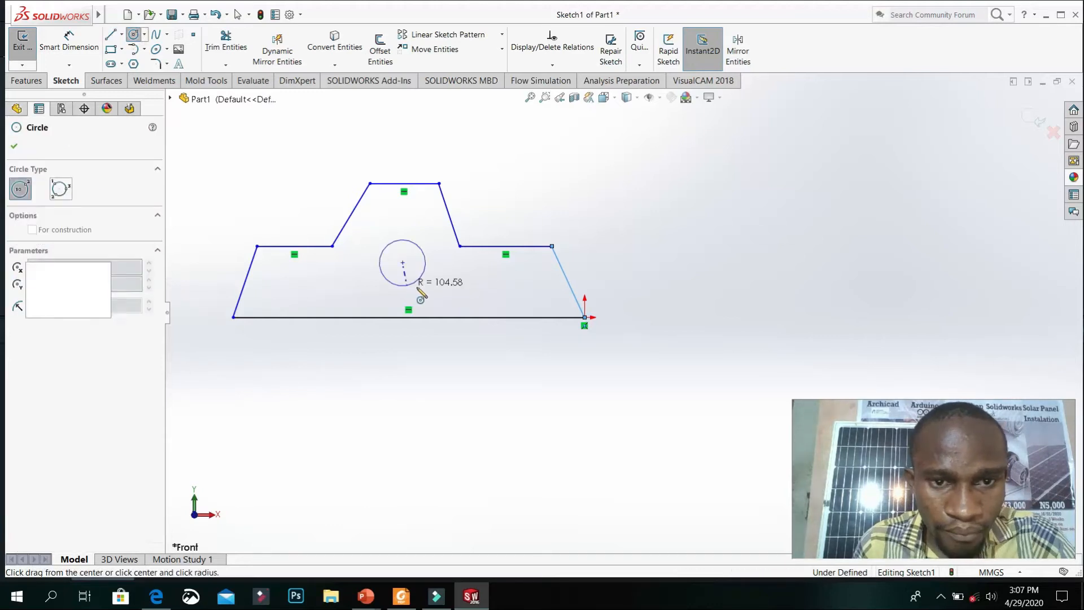
click(419, 289)
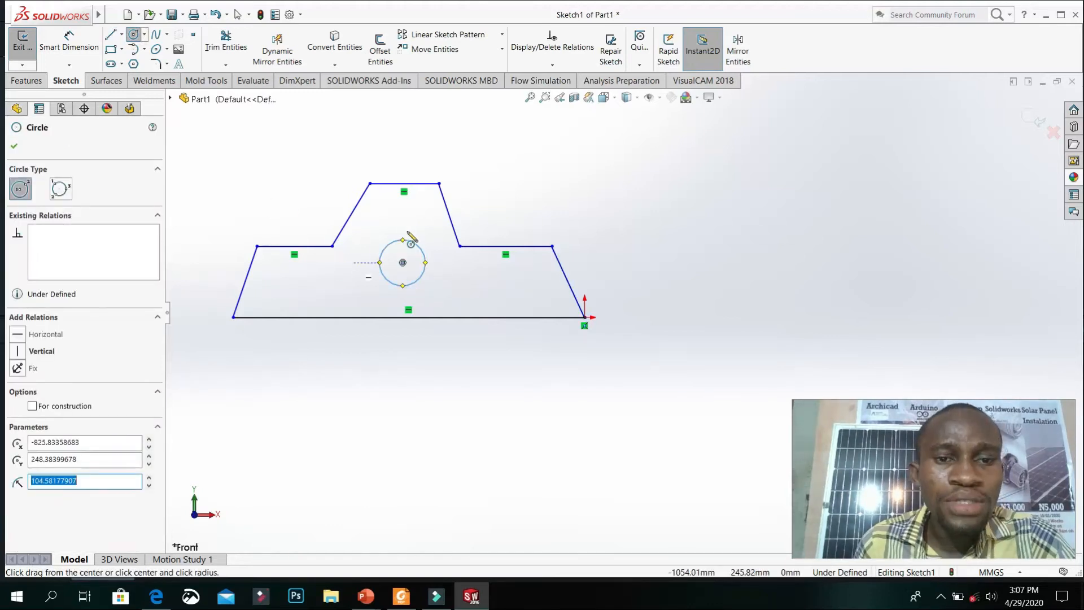
click(14, 148)
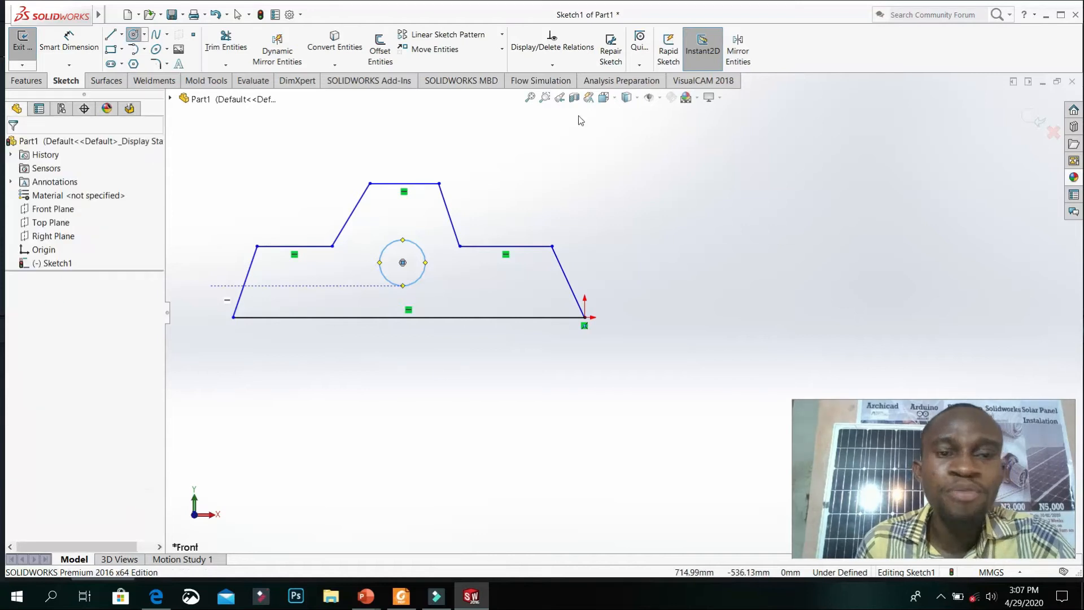
Mirror the circle and all profile lines above the baseline about the horizontal baseline, keeping the originals with Copy
click(747, 59)
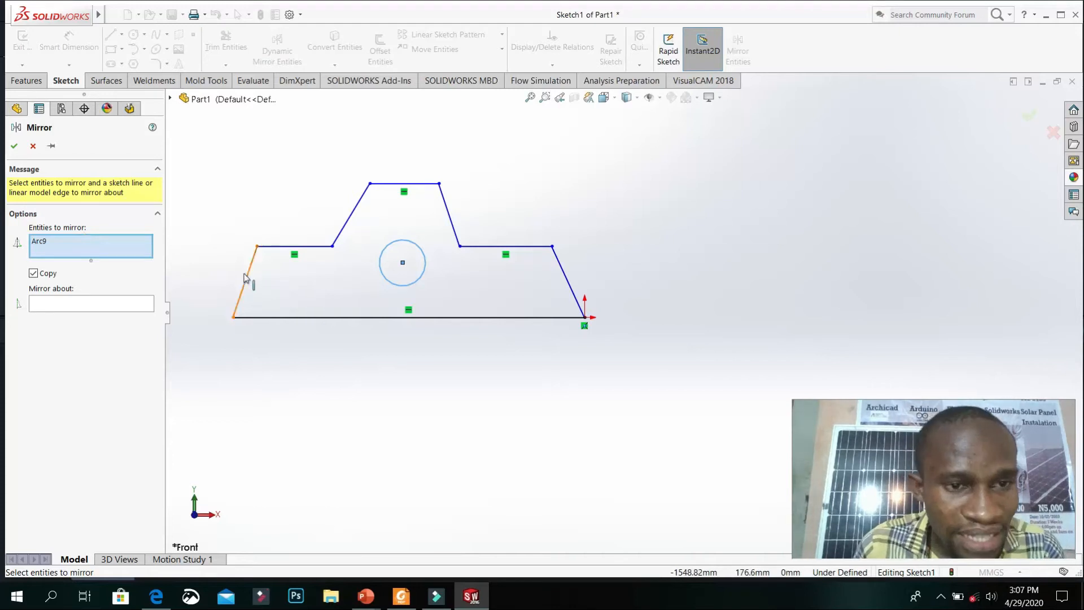
mouse_move(643, 163)
mouse_down()
mouse_move(619, 267)
mouse_move(420, 300)
mouse_move(229, 272)
mouse_move(226, 292)
mouse_up()
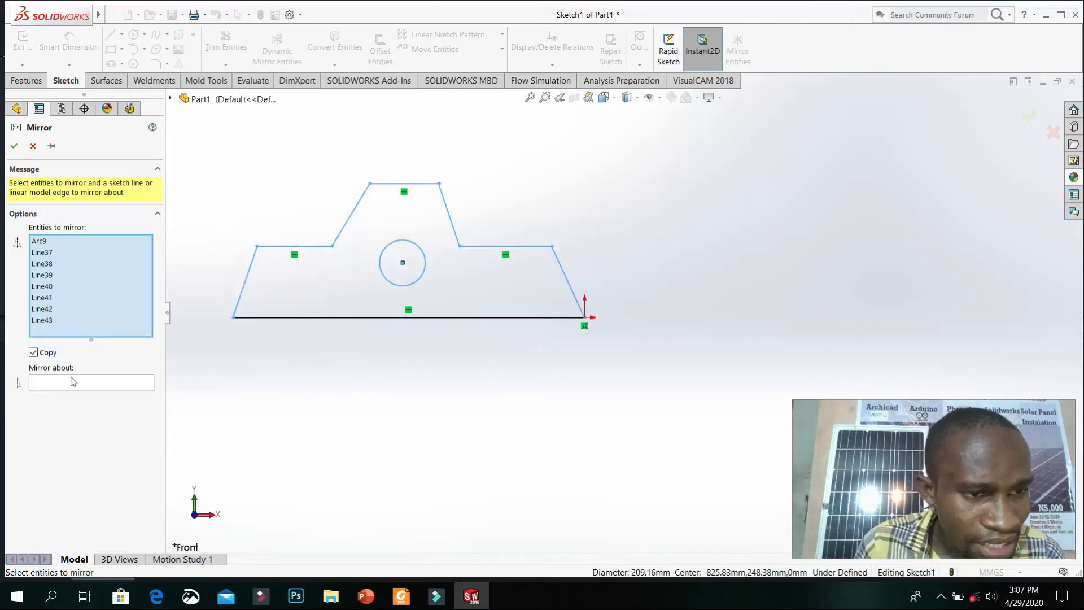
click(78, 384)
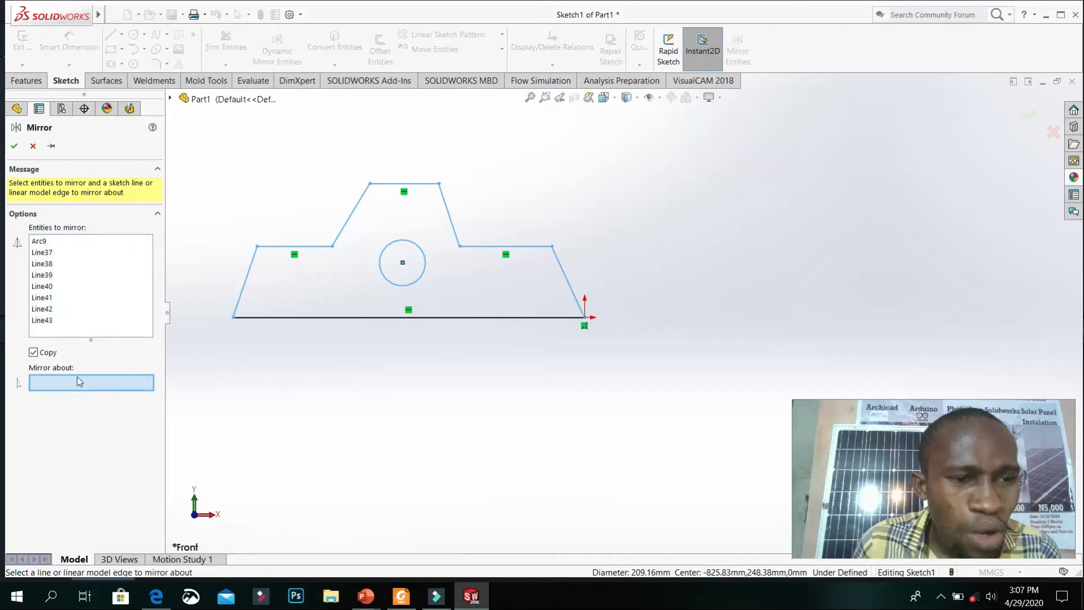
click(325, 318)
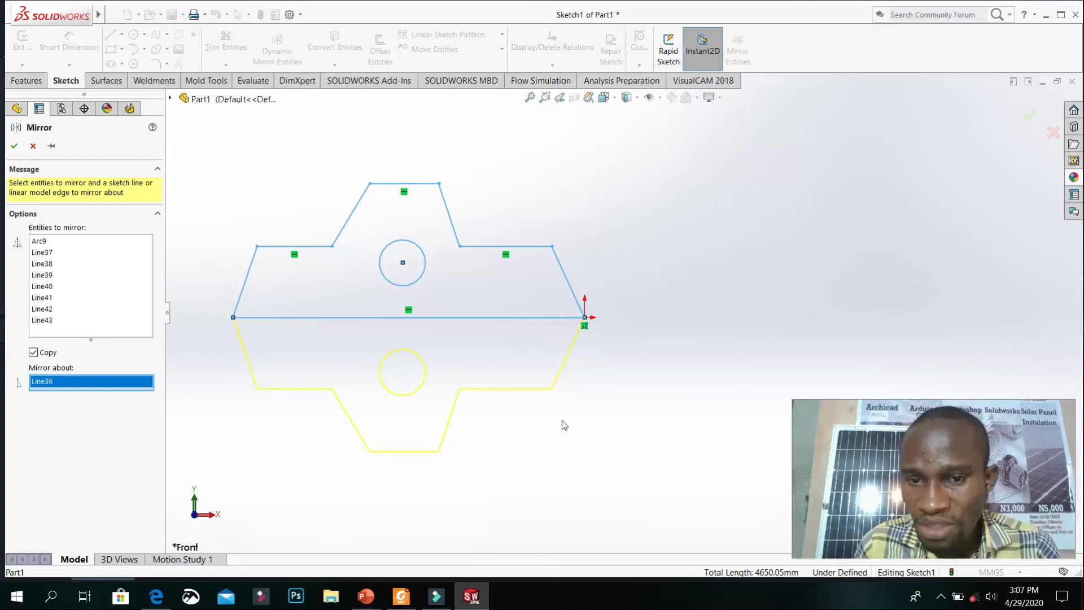
click(16, 147)
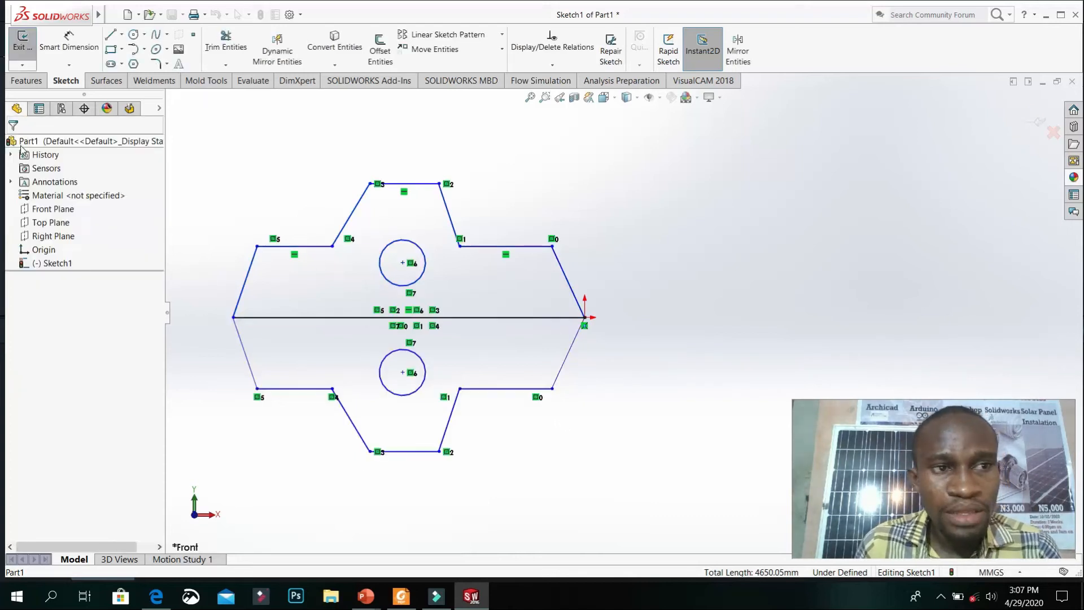
click(668, 273)
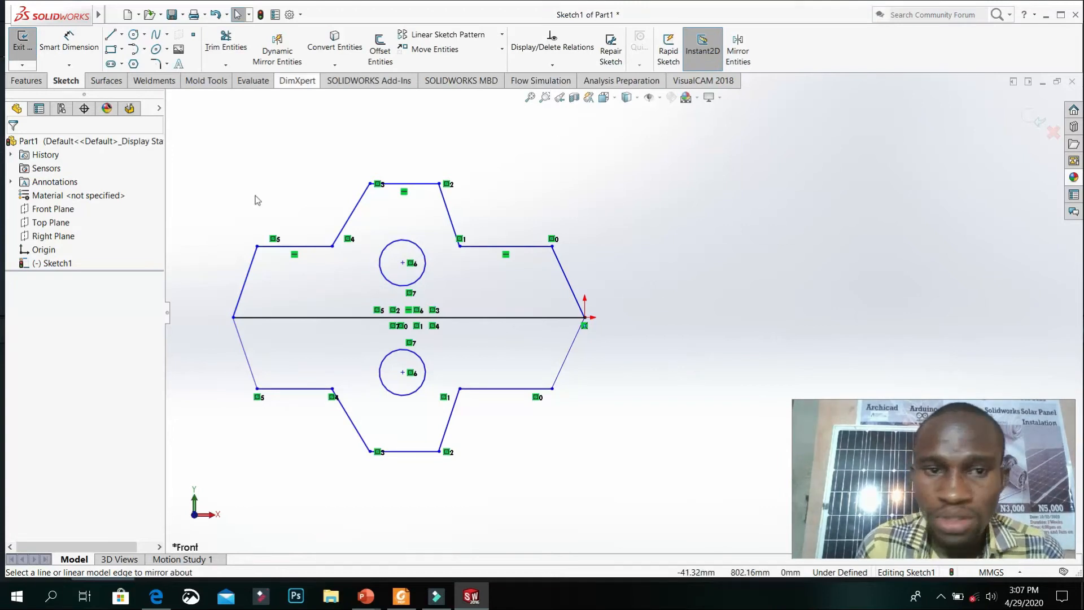
Delete all entities of the mirrored sketch and draw a single horizontal line running left from the origin
mouse_move(209, 162)
mouse_down()
mouse_move(585, 510)
mouse_move(634, 475)
mouse_up()
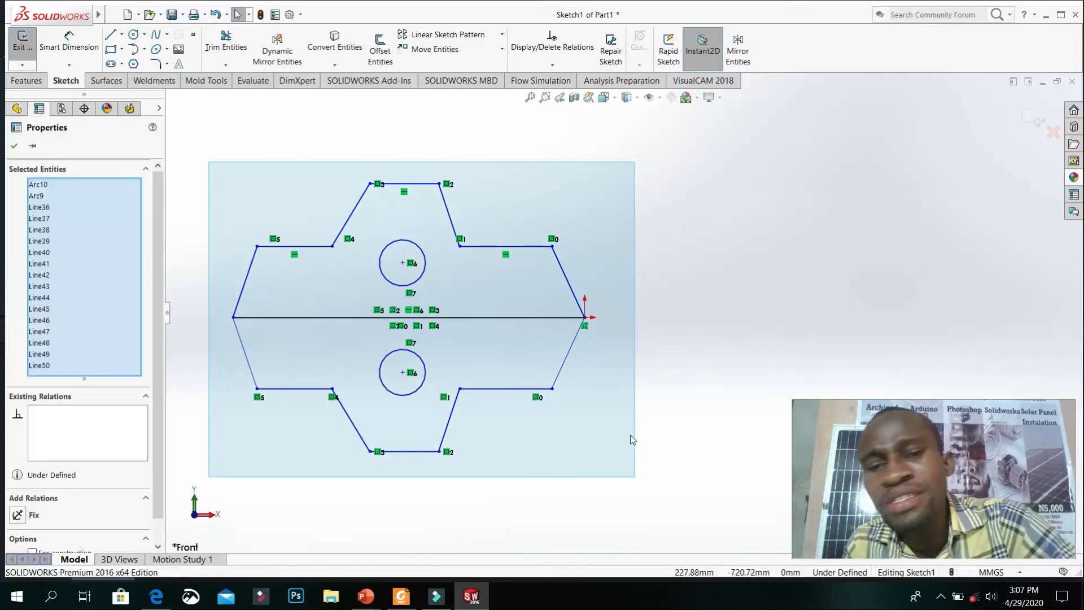
key(Delete)
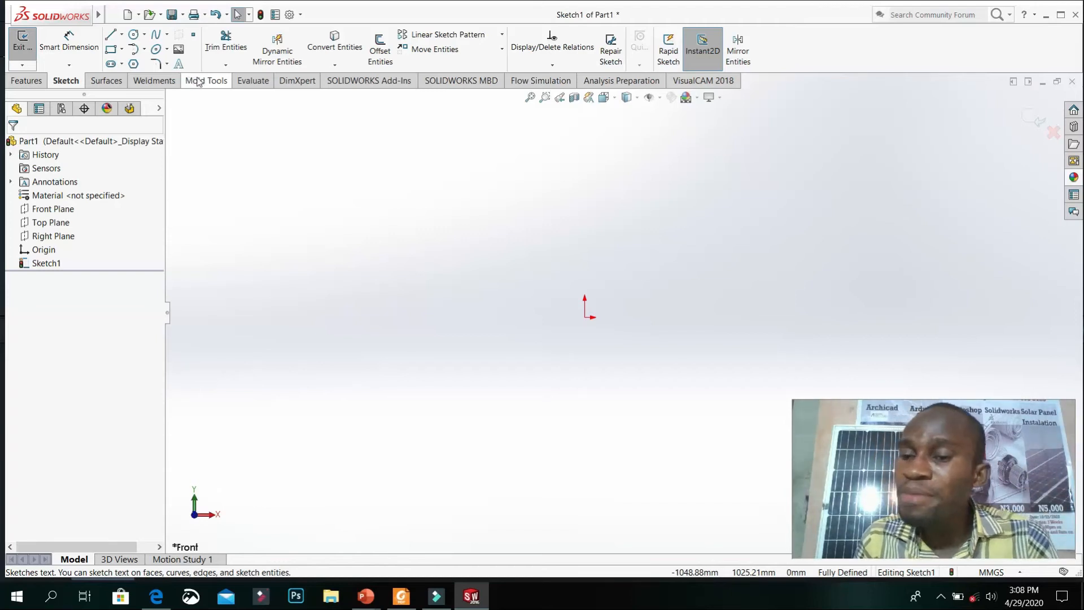
click(110, 34)
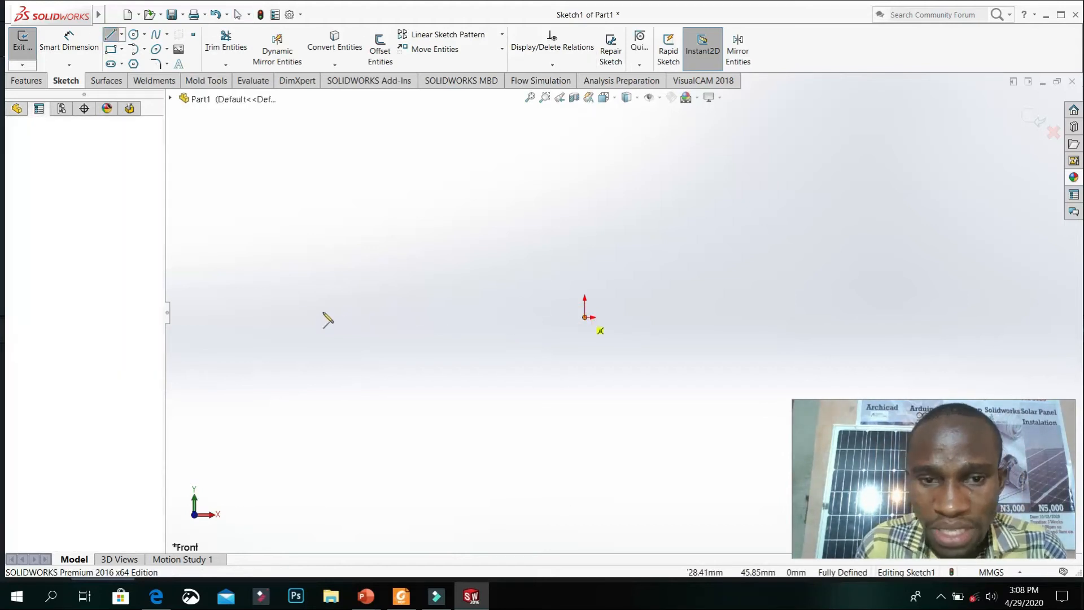
click(272, 317)
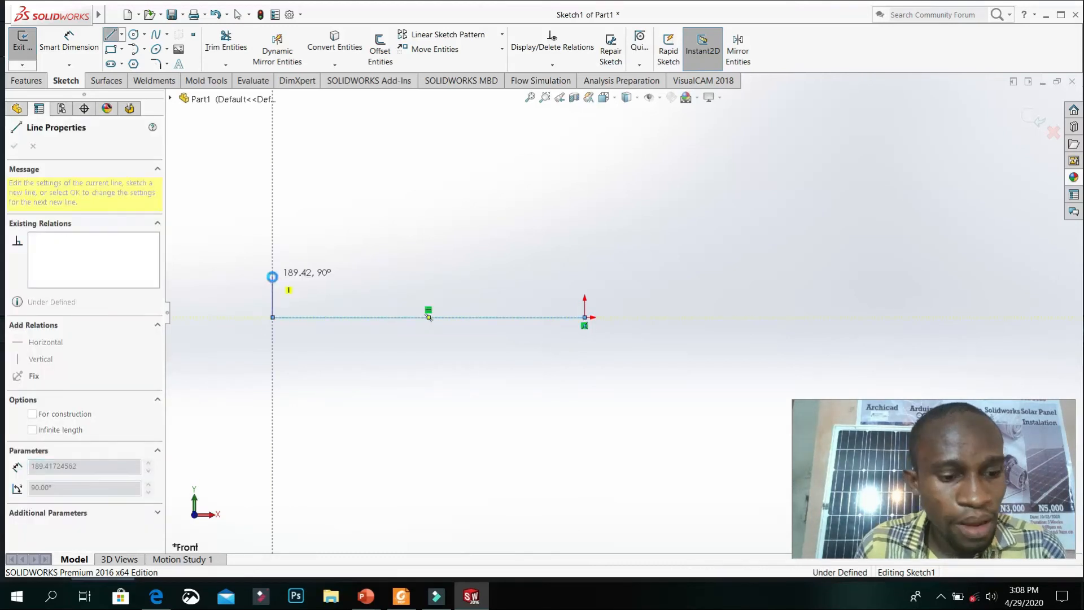
key(Escape)
key(Escape)
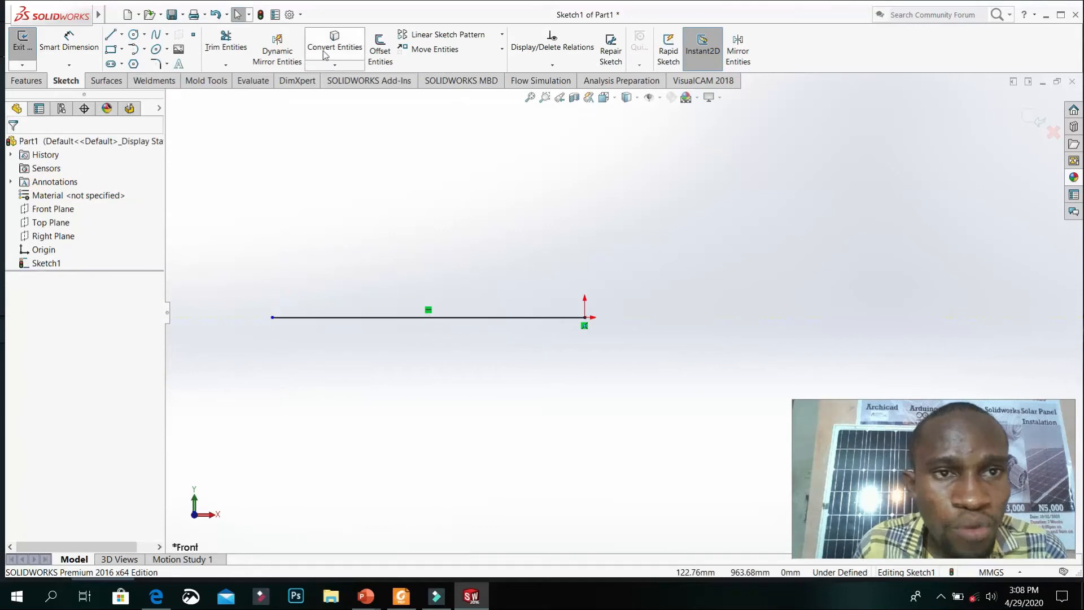
Activate Dynamic Mirror about the horizontal line and sketch circles of about 148 mm and 58 mm radius above it
click(288, 56)
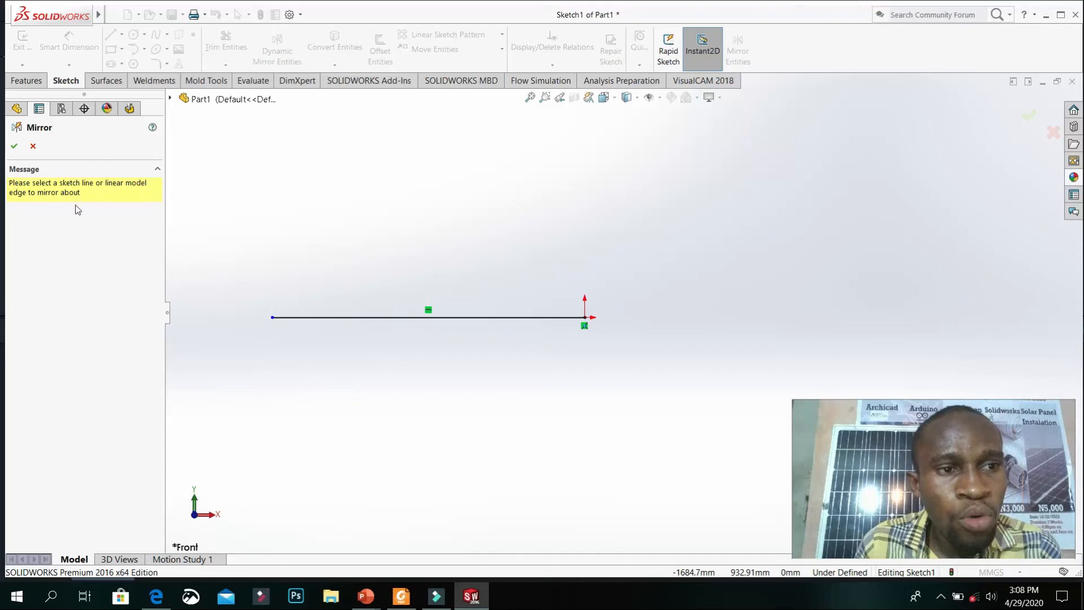
click(443, 317)
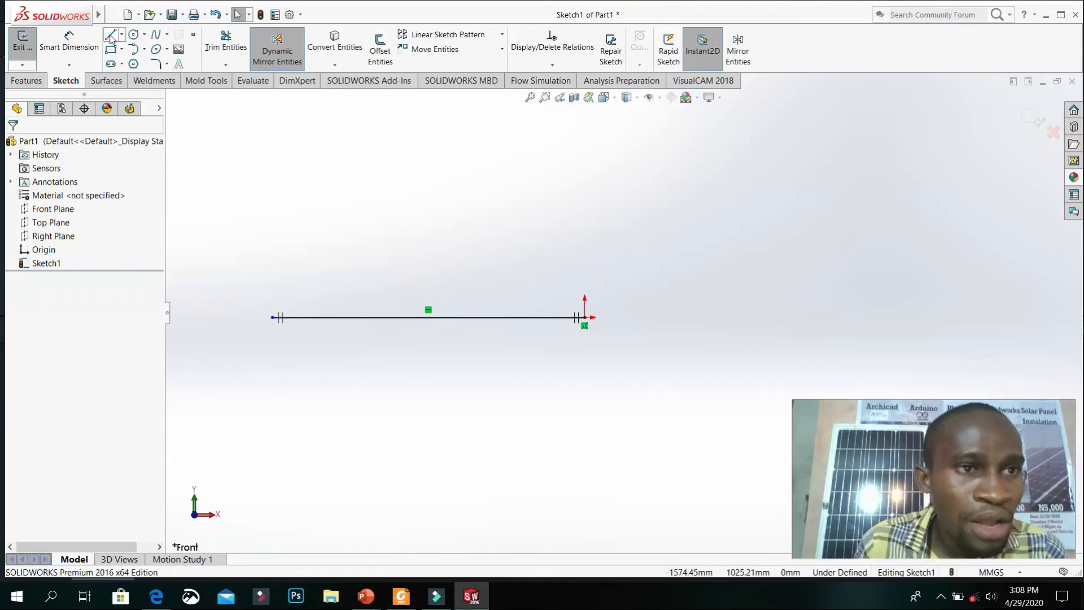
click(145, 34)
click(153, 45)
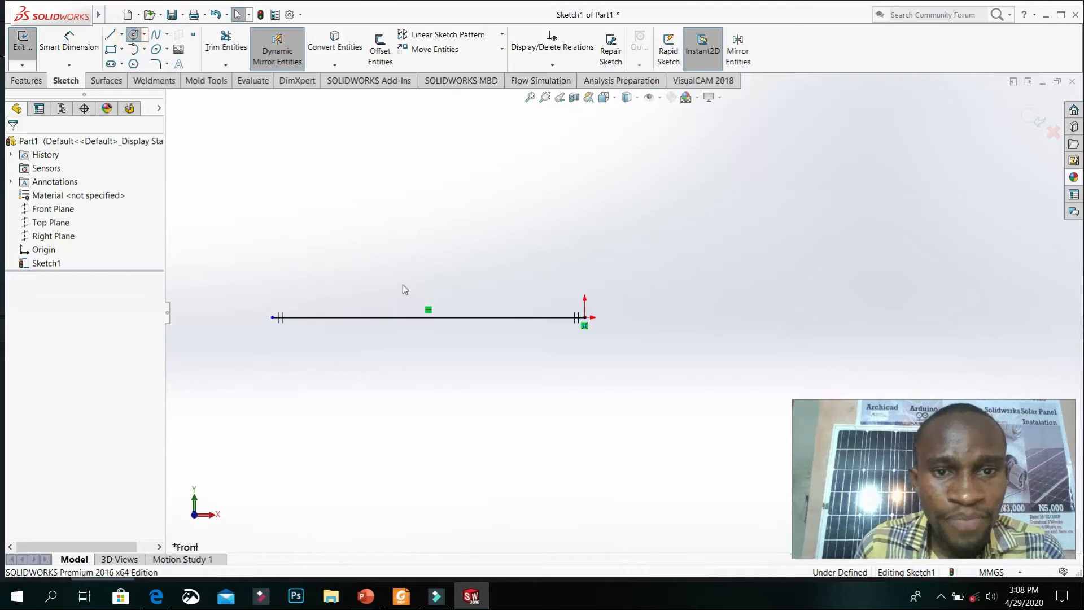
click(387, 240)
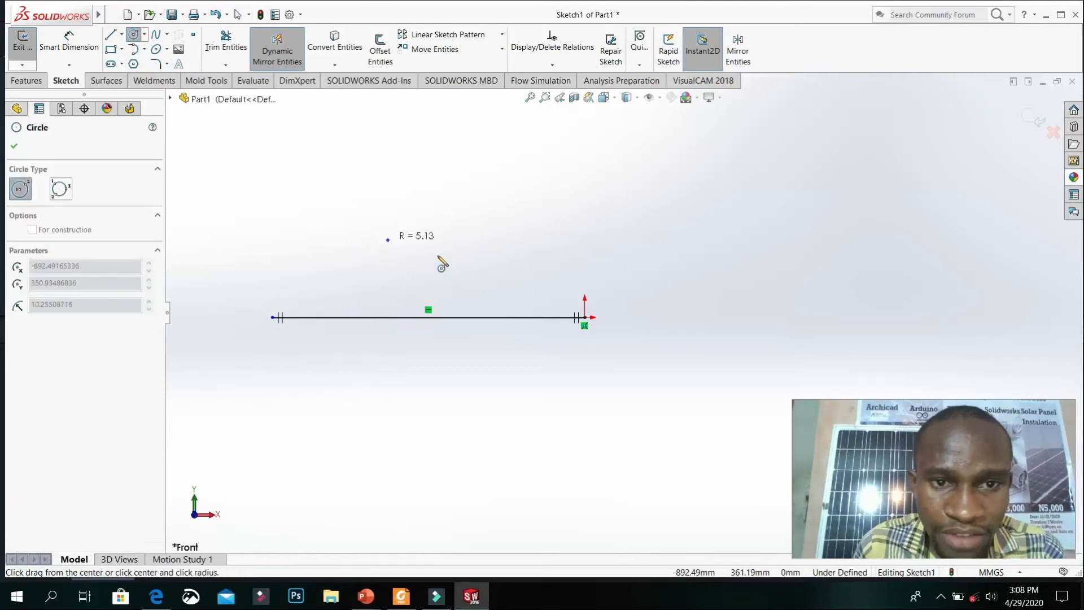
click(411, 220)
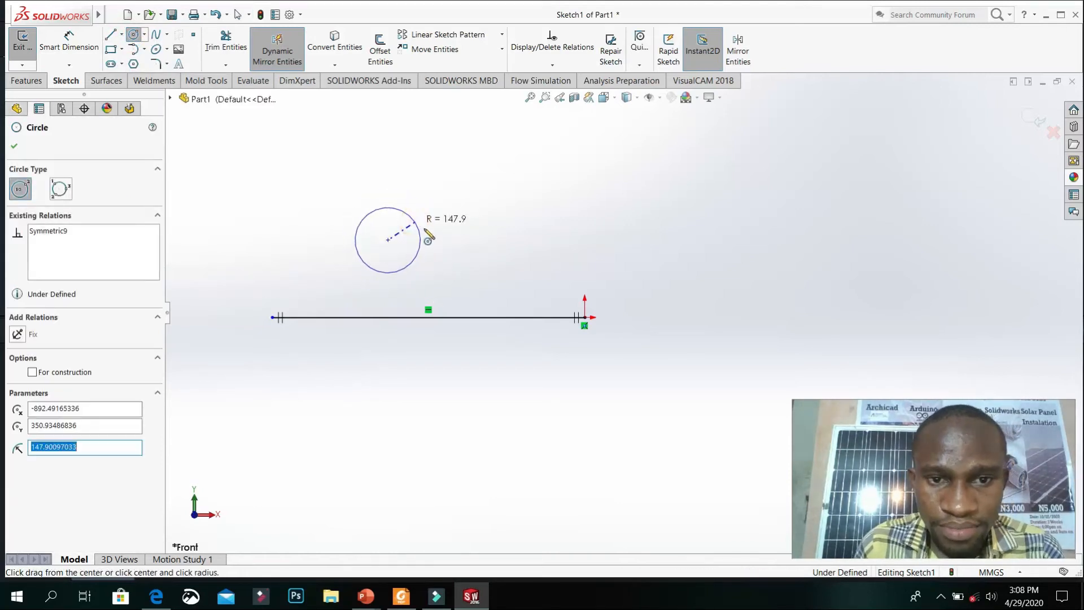
click(466, 260)
click(474, 271)
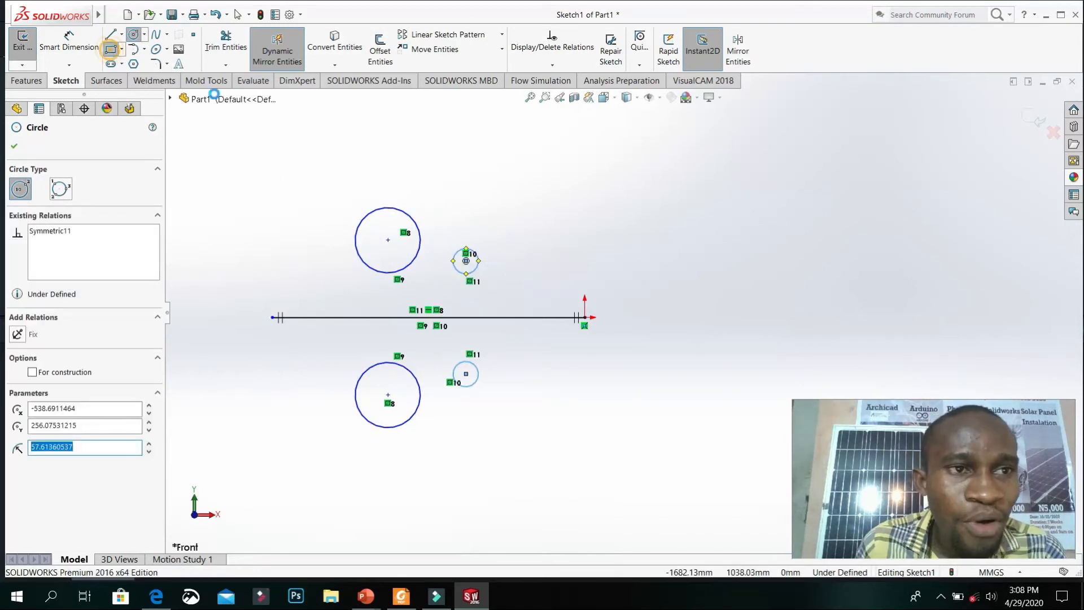
Sketch a corner rectangle of about 426 by 177 mm above the circles with dynamic mirroring active
key(Escape)
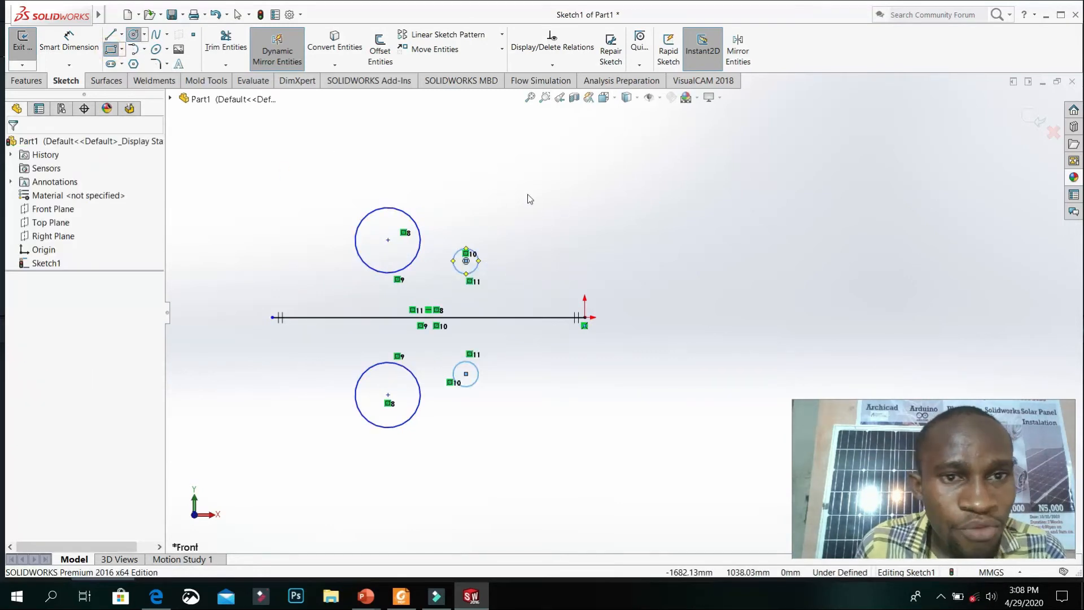
click(431, 160)
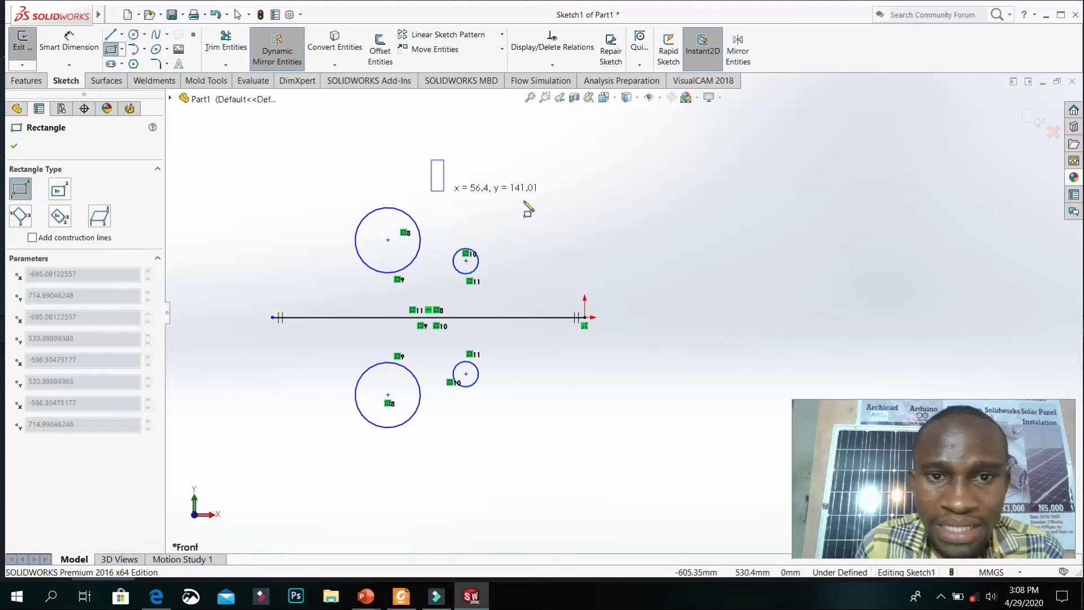
click(525, 199)
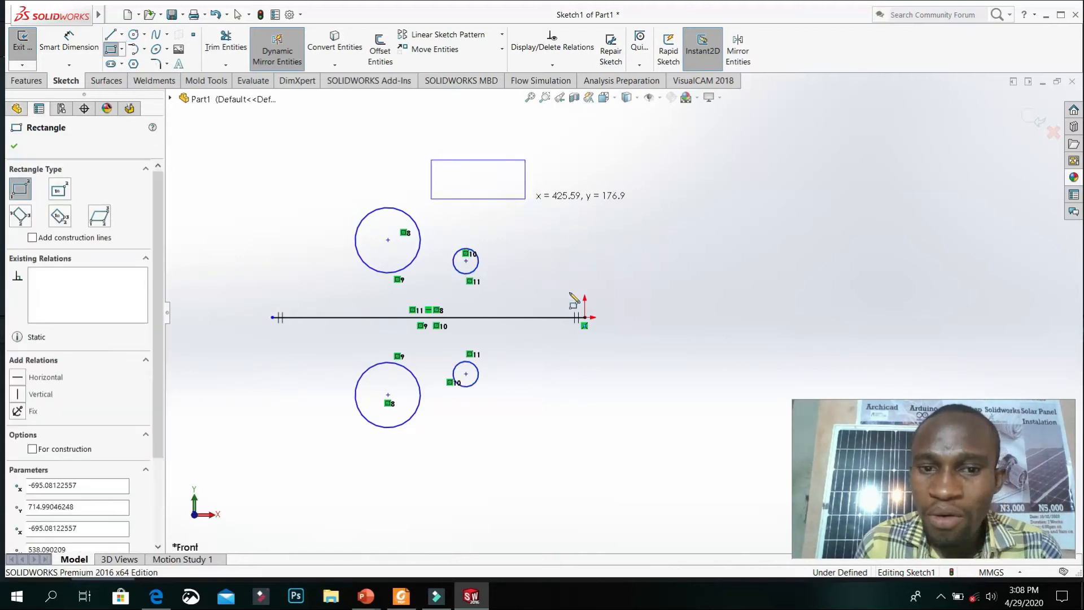
Sketch two connected lines, one rising from the mirror line near its far end and one of about 748 mm sloping down past the large circle
click(111, 47)
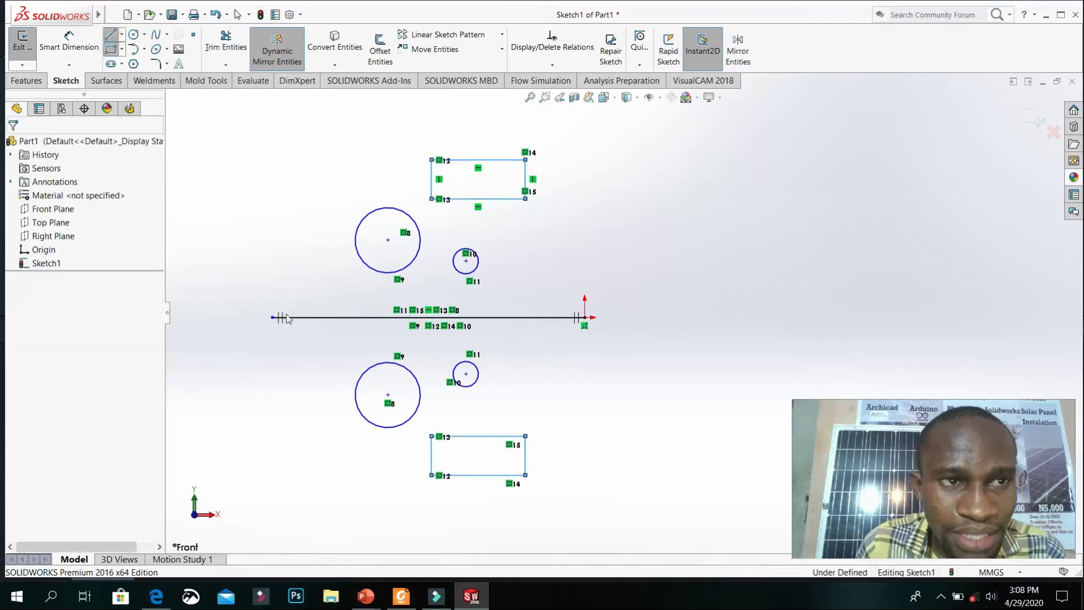
click(310, 190)
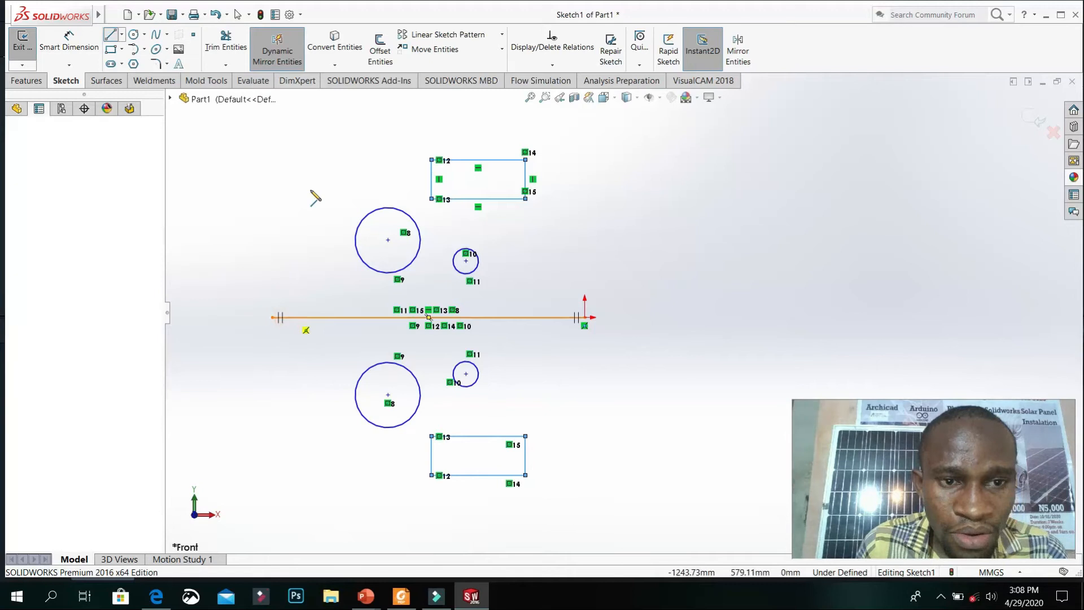
click(342, 185)
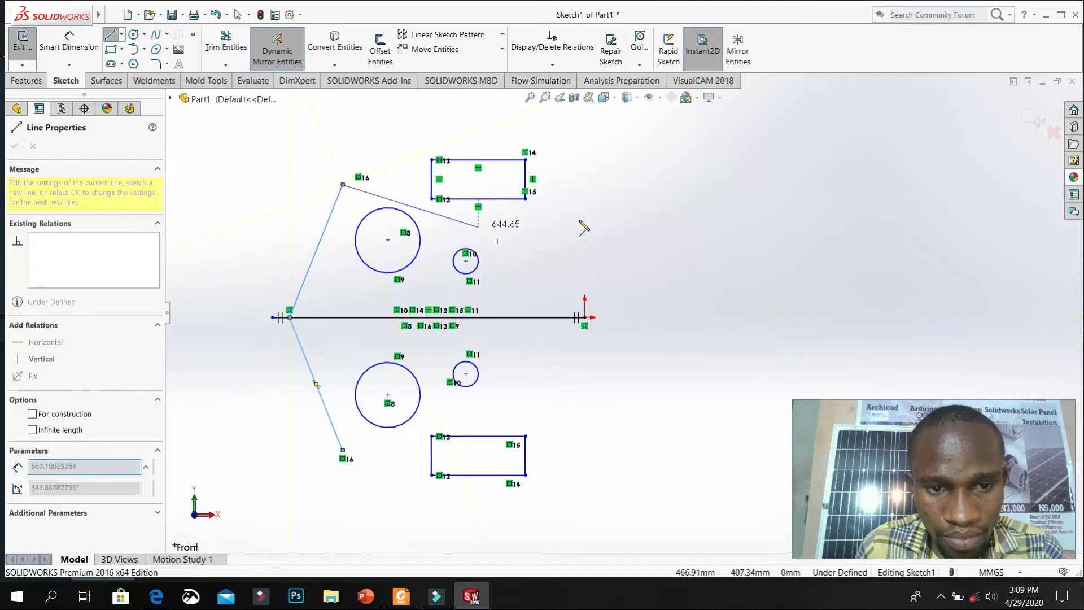
click(497, 240)
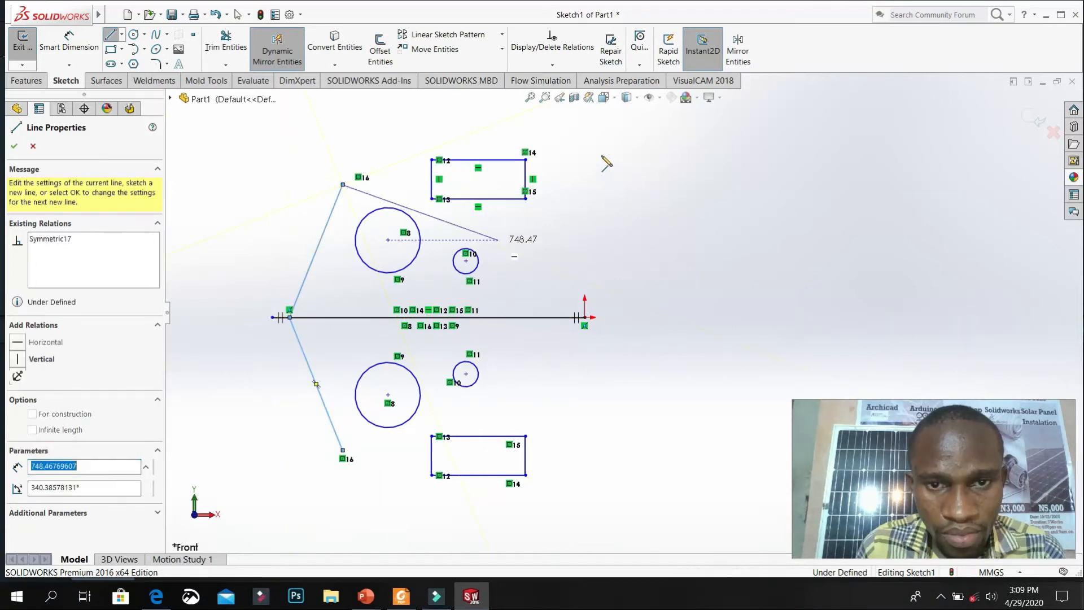
key(Escape)
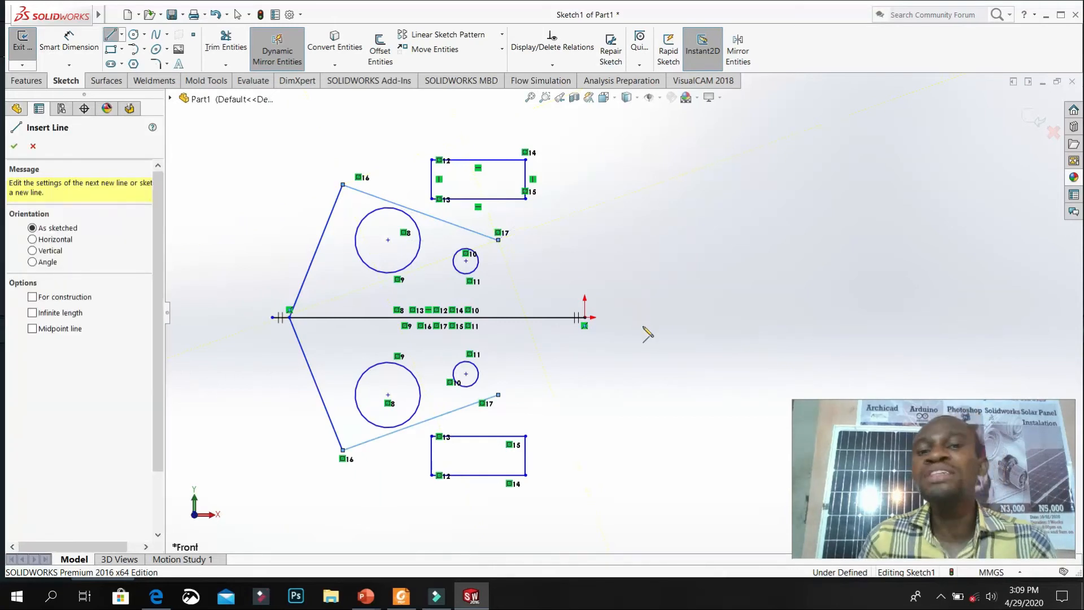
key(Escape)
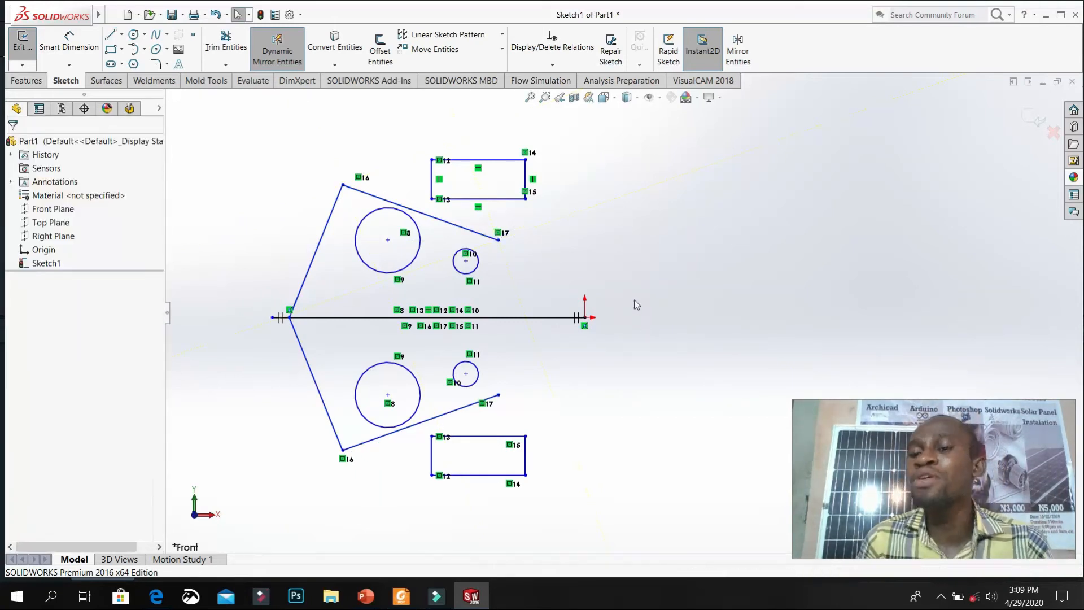
Delete all entities of the dynamically mirrored sketch, including the horizontal mirror line
scroll(611, 304, down, 2)
scroll(611, 304, up, 3)
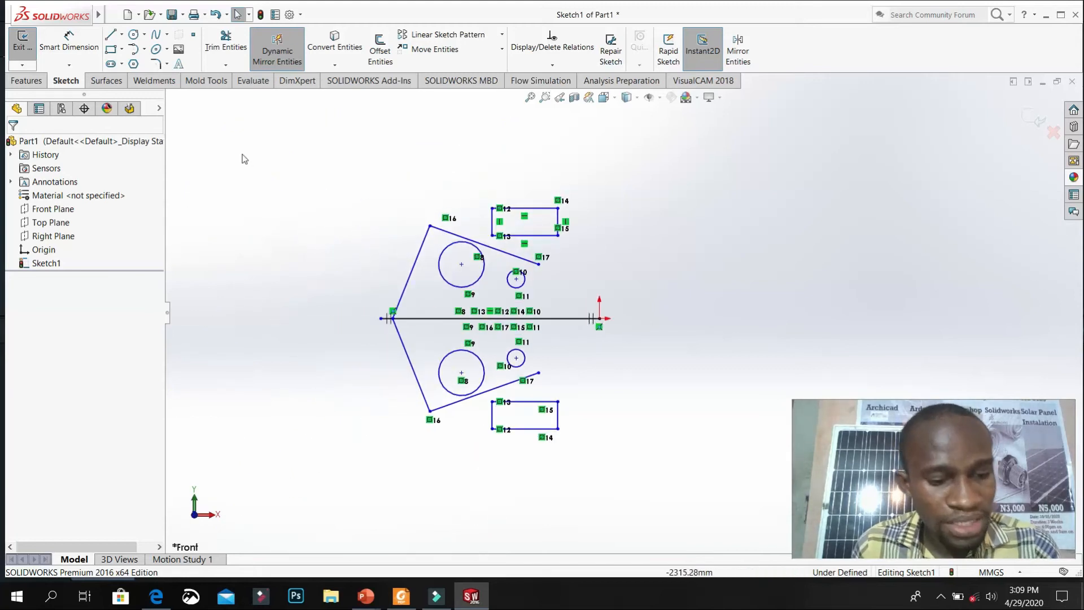
mouse_move(241, 124)
mouse_down()
mouse_move(477, 511)
mouse_move(728, 499)
mouse_move(730, 467)
mouse_up()
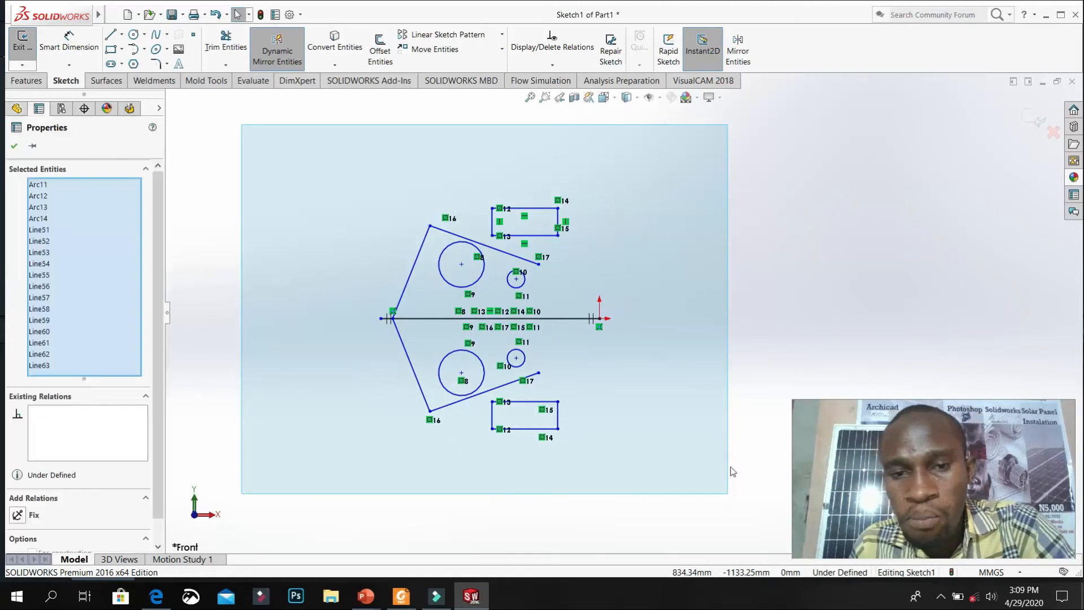
key(Delete)
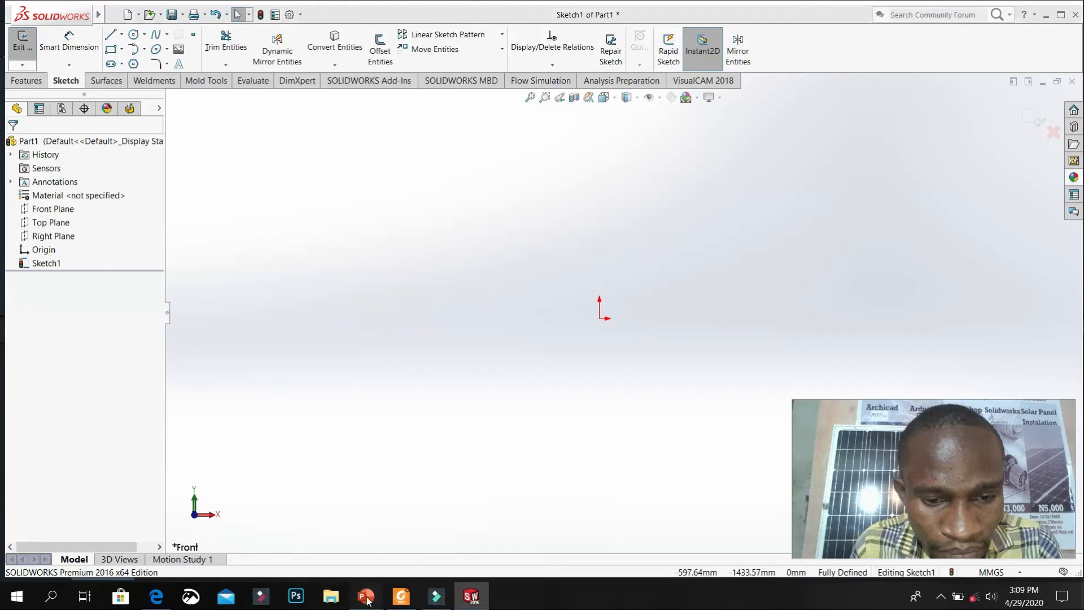
Check the 2D Sketch Two topic list in the PowerPoint presentation and return to the SOLIDWORKS sketch
mouse_move(366, 595)
click(475, 513)
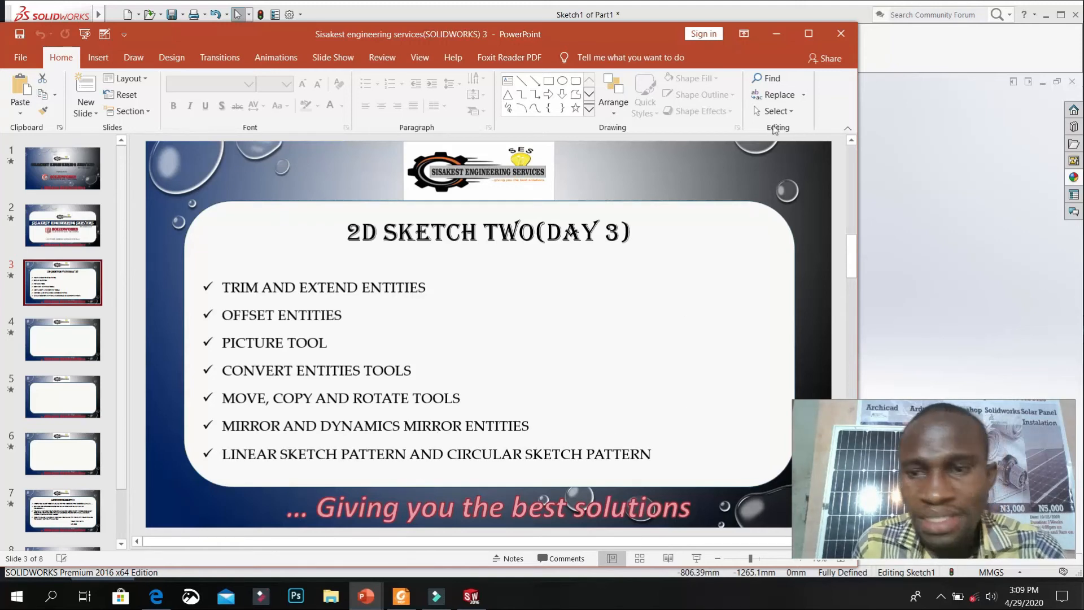
click(781, 34)
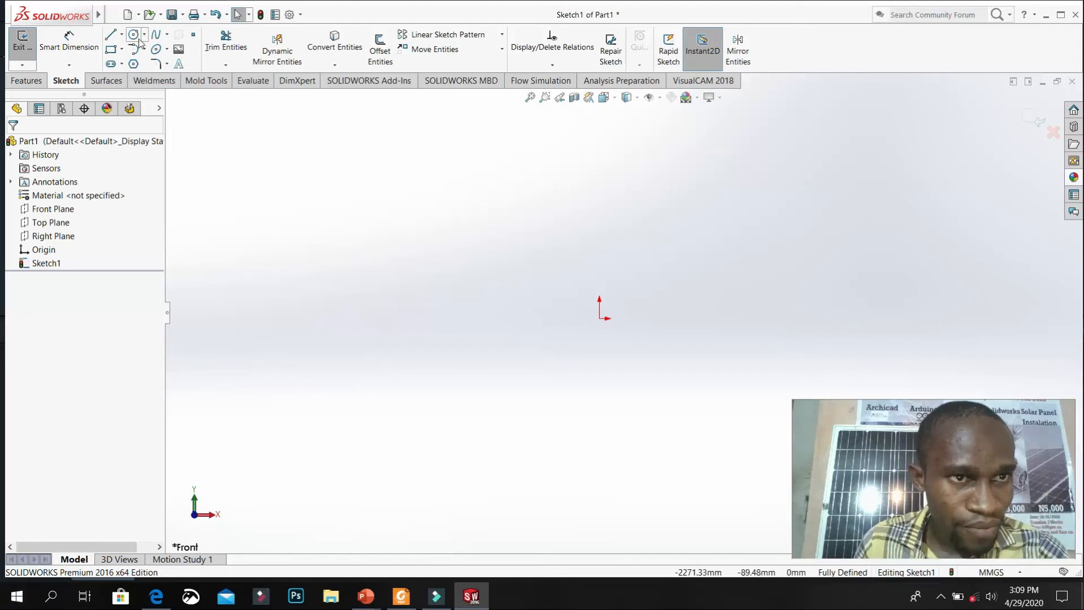
Sketch a corner rectangle of about 461 by 278 mm to the upper left of the origin
click(111, 51)
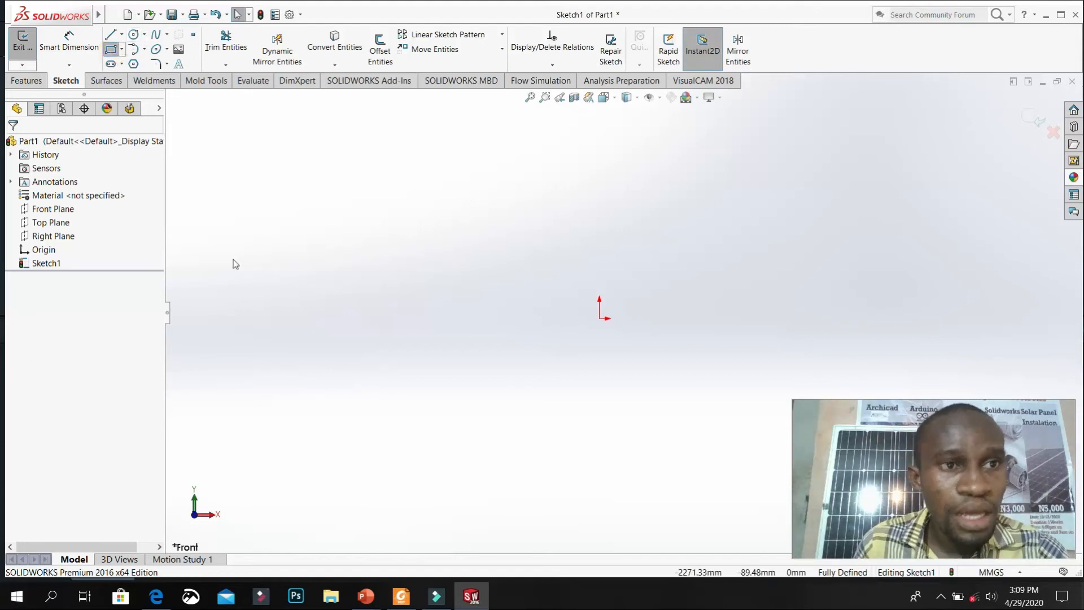
click(266, 230)
click(339, 273)
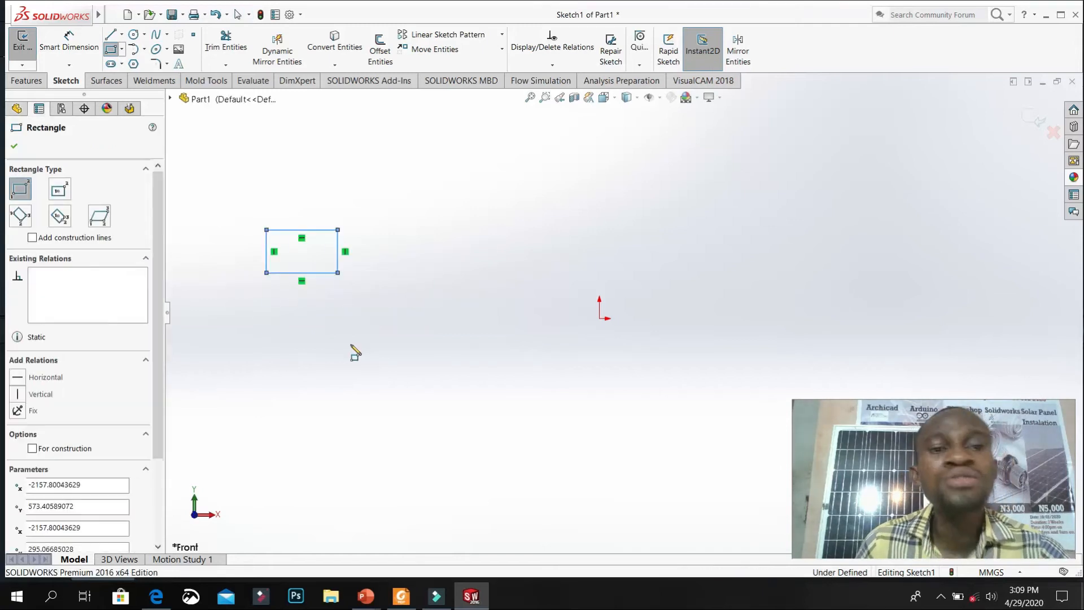
click(16, 145)
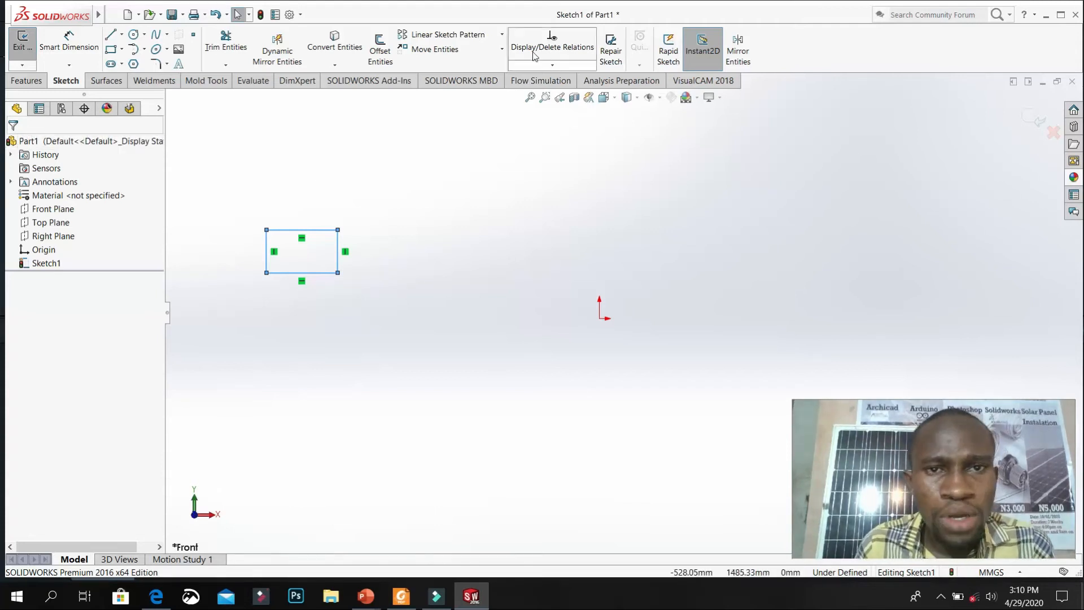
Dimension the rectangle's upper edge and set its width to 10 mm
click(485, 35)
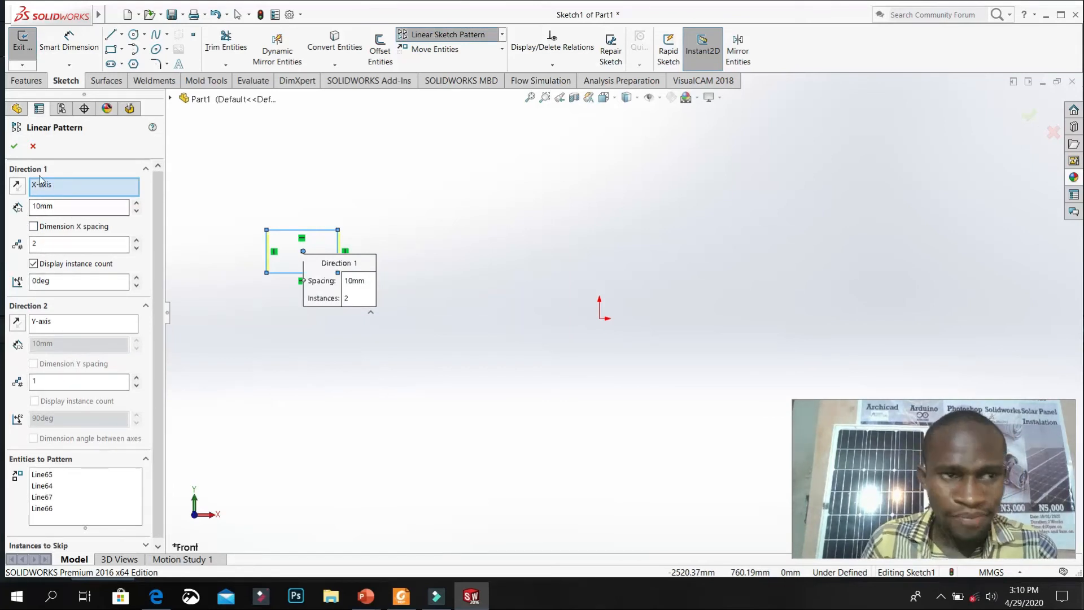
click(33, 147)
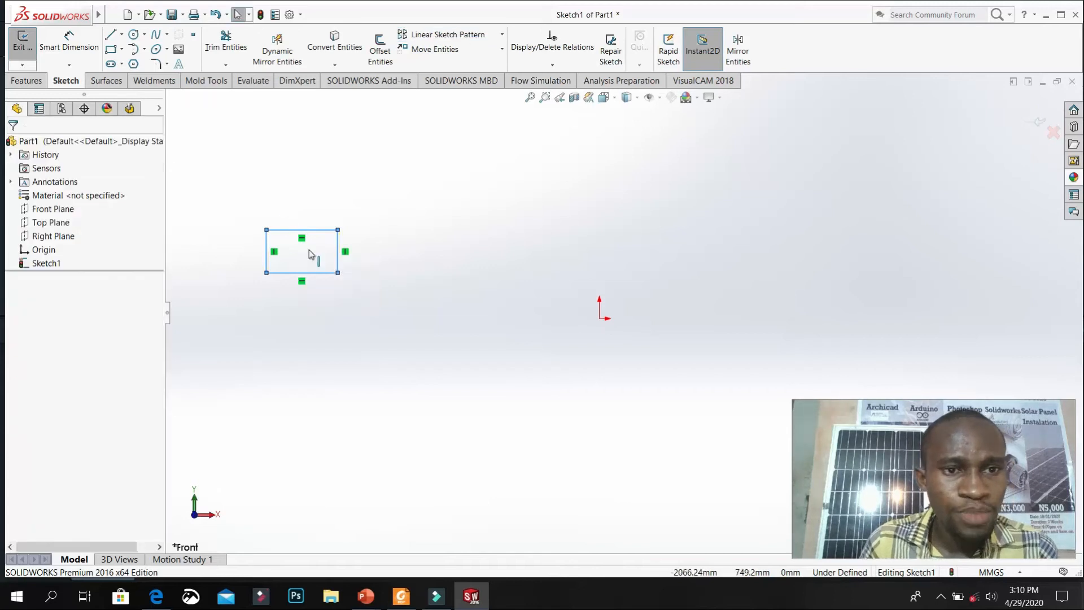
click(84, 40)
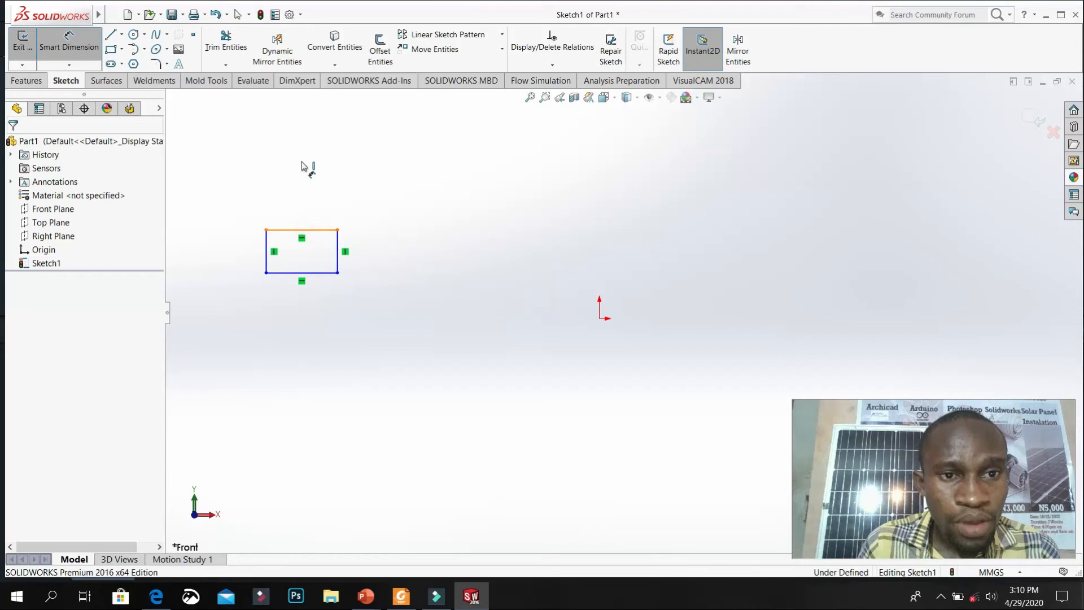
click(296, 182)
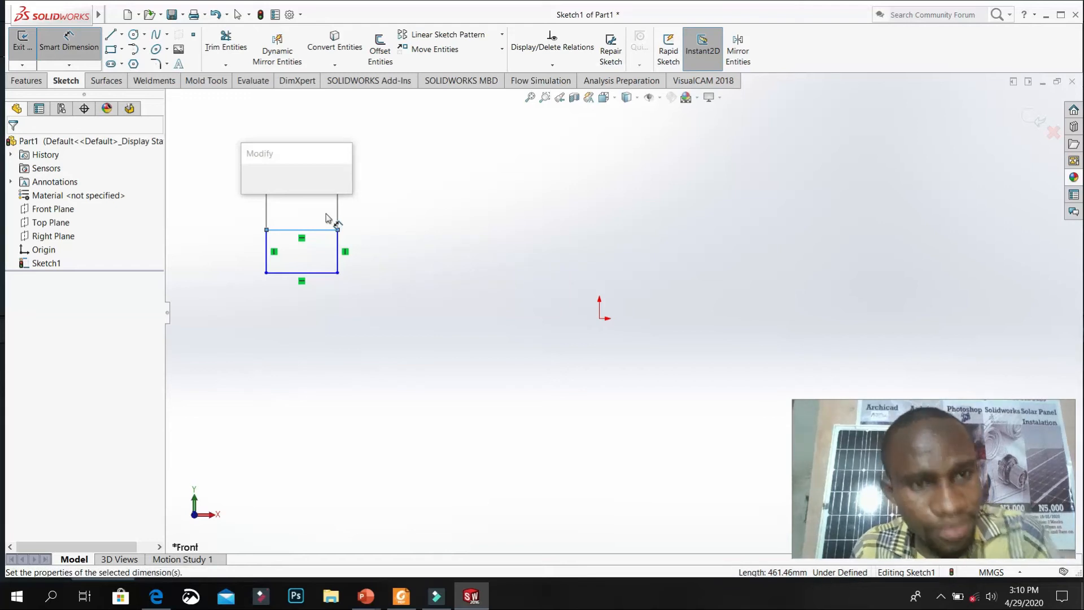
text(10)
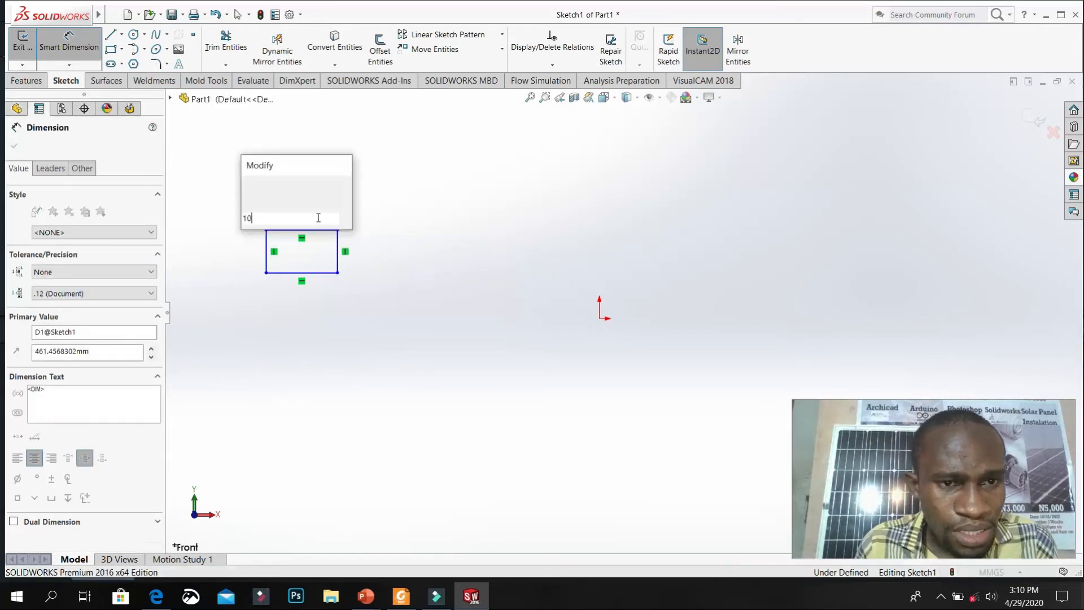
key(Return)
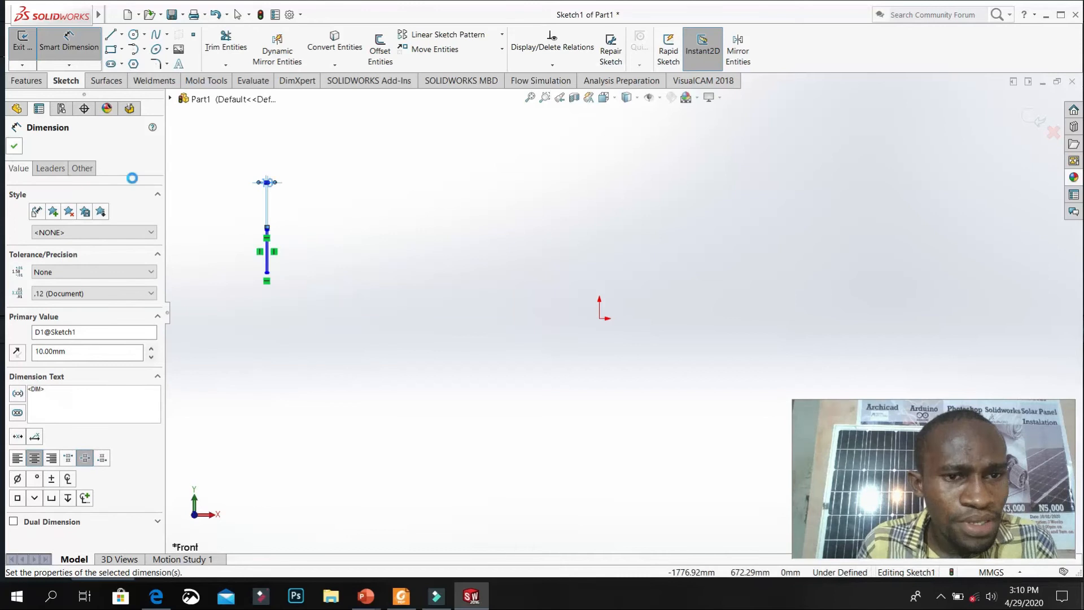
click(14, 147)
Move the rectangle's width dimension down close to its upper edge
scroll(302, 265, down, 6)
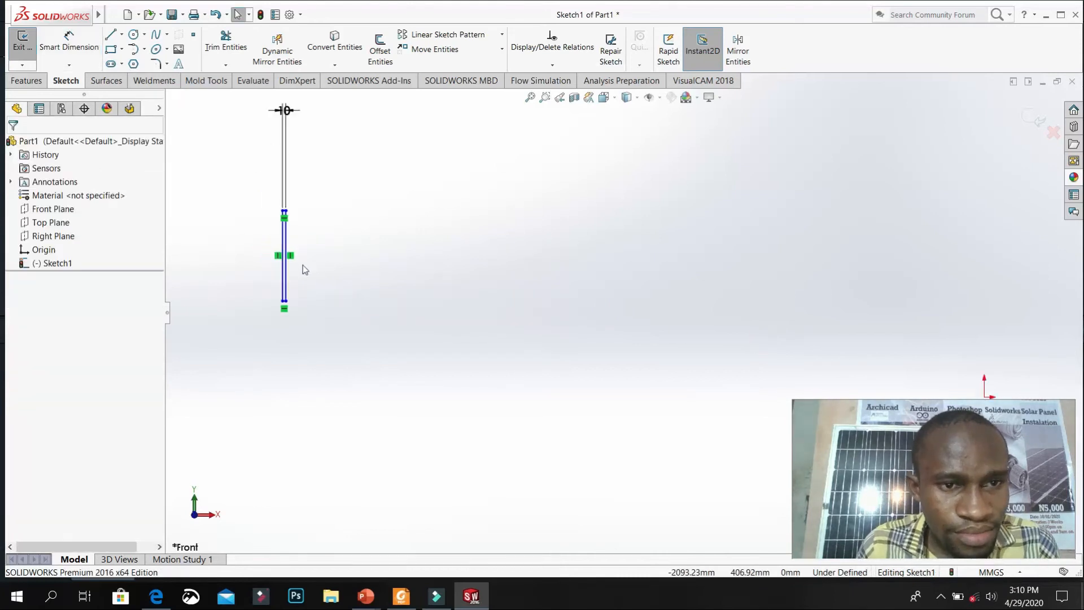
scroll(302, 260, up, 5)
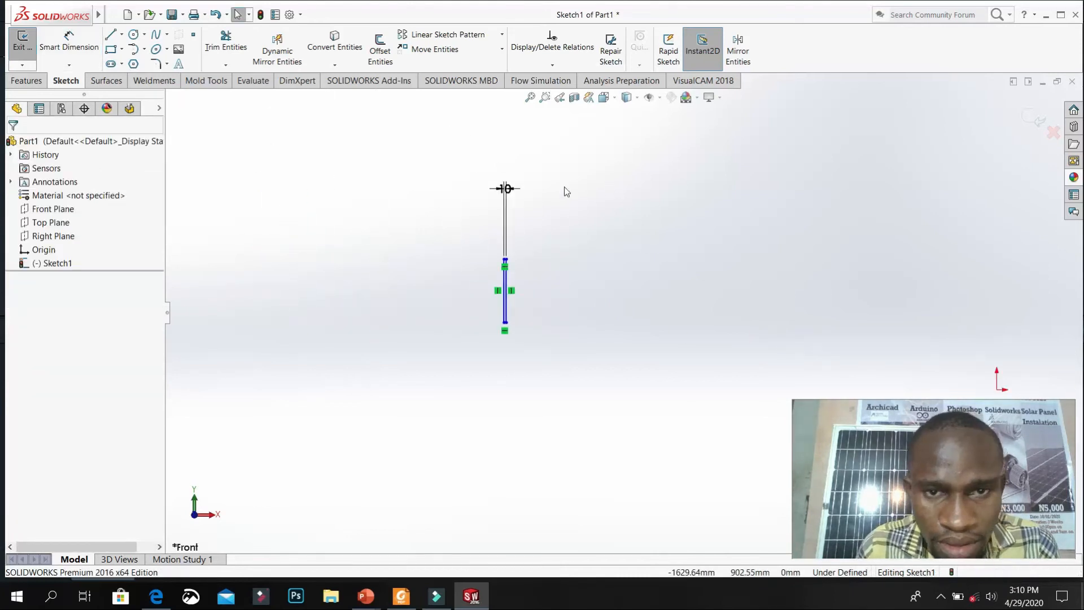
drag(514, 191, 518, 254)
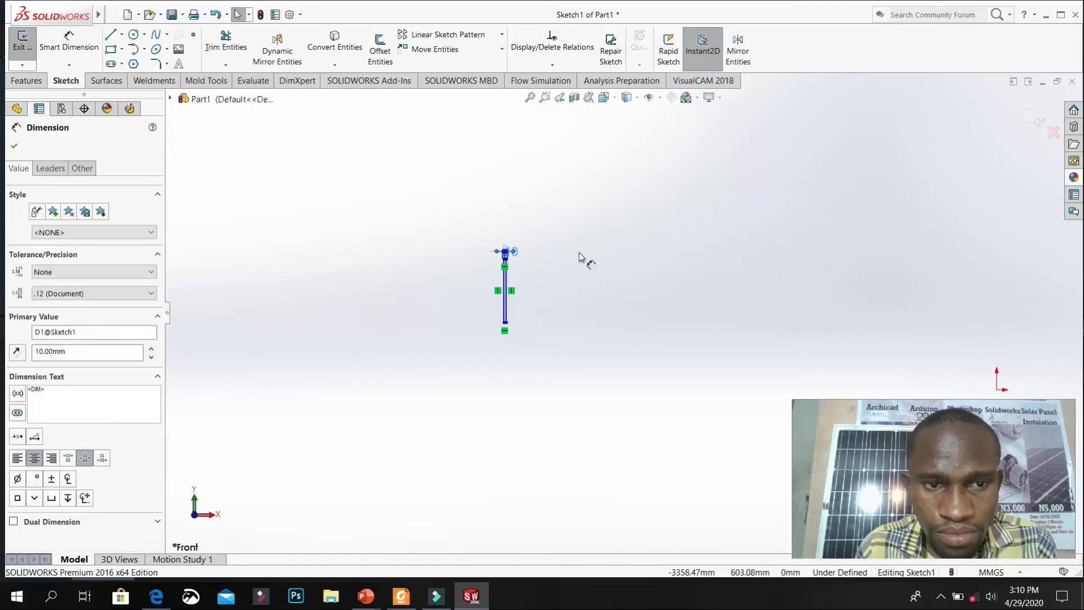
scroll(478, 300, up, 1)
scroll(547, 303, up, 2)
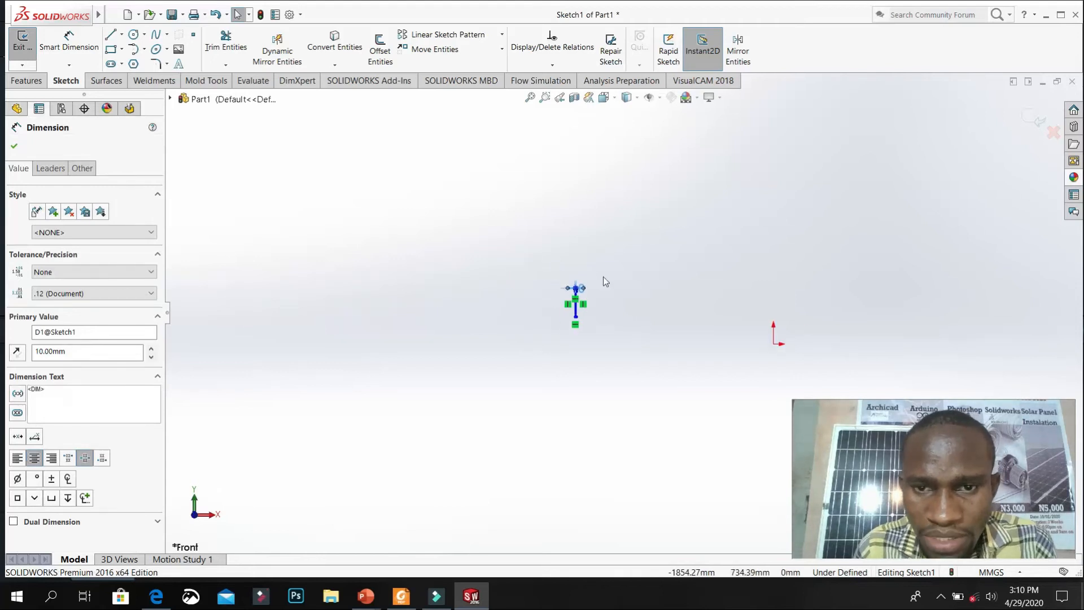
scroll(568, 340, down, 5)
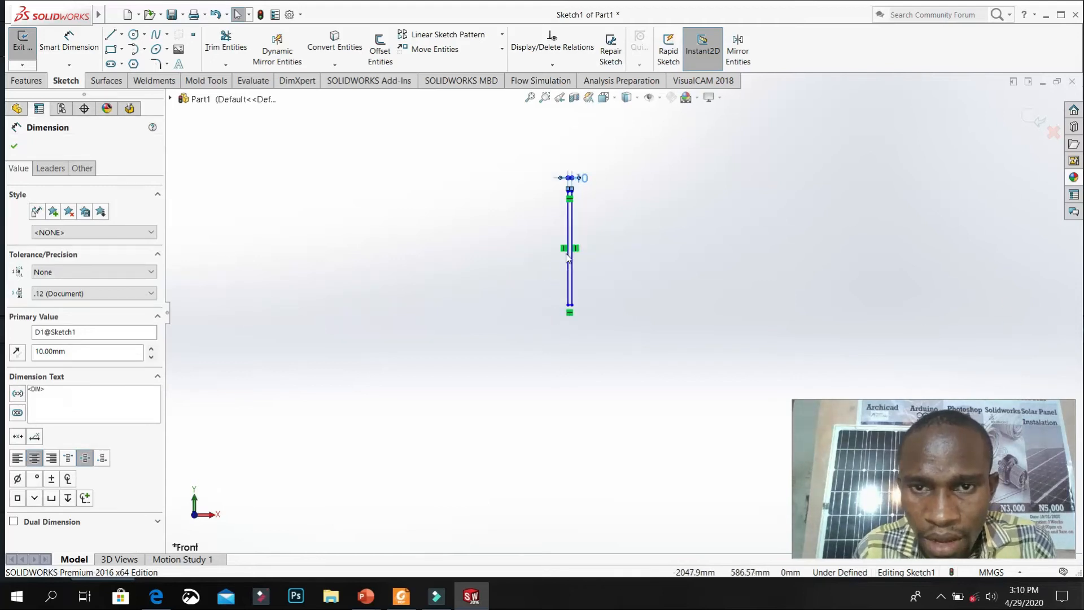
scroll(568, 259, down, 2)
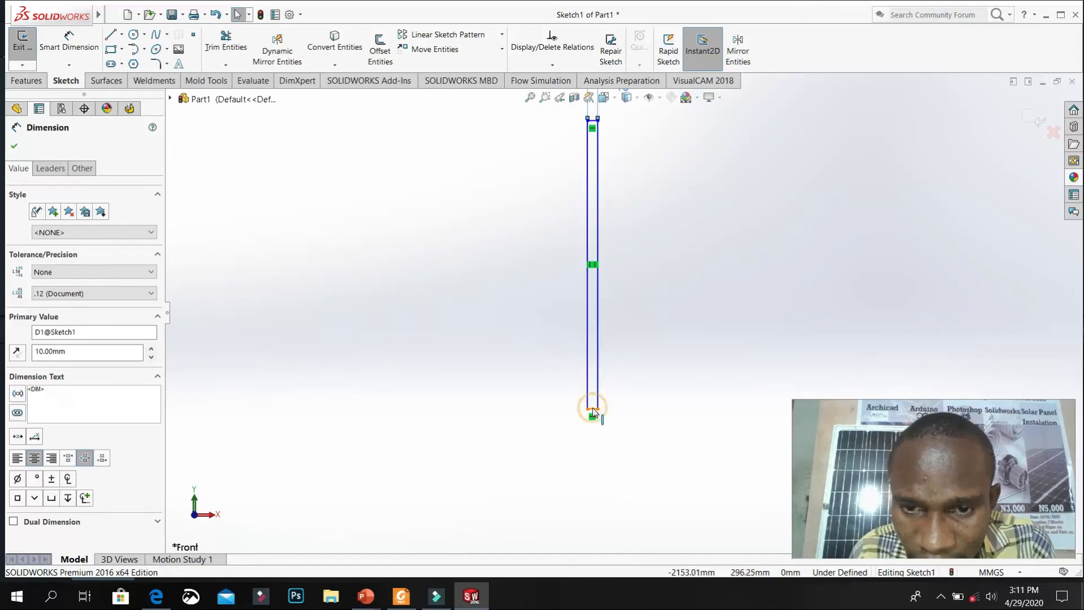
Add an Equal relation between the rectangle's left vertical edge and its lower edge
click(587, 356)
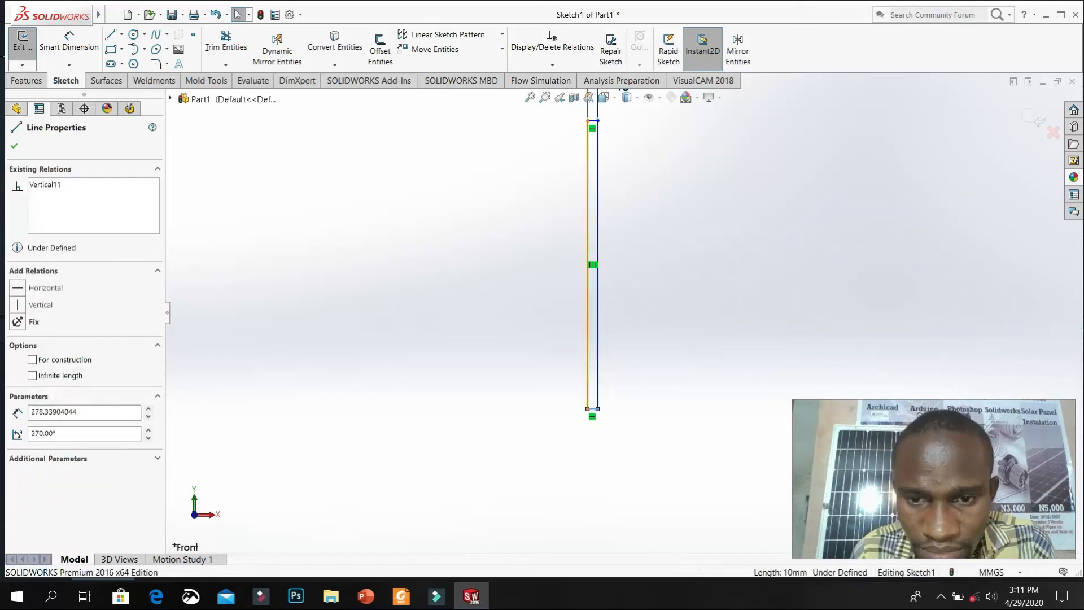
ctrl+click(597, 339)
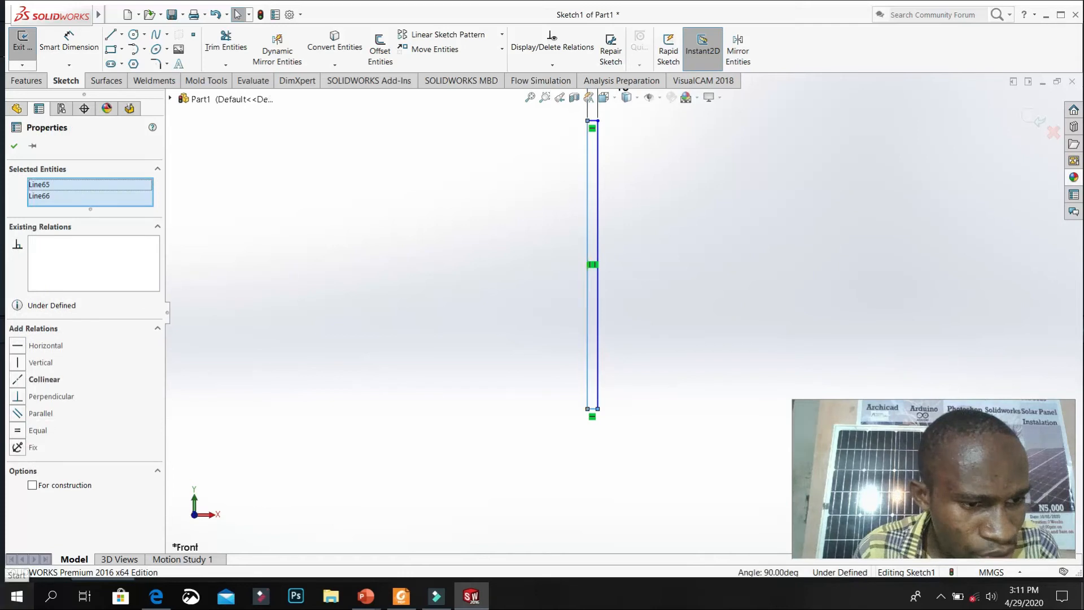
click(24, 431)
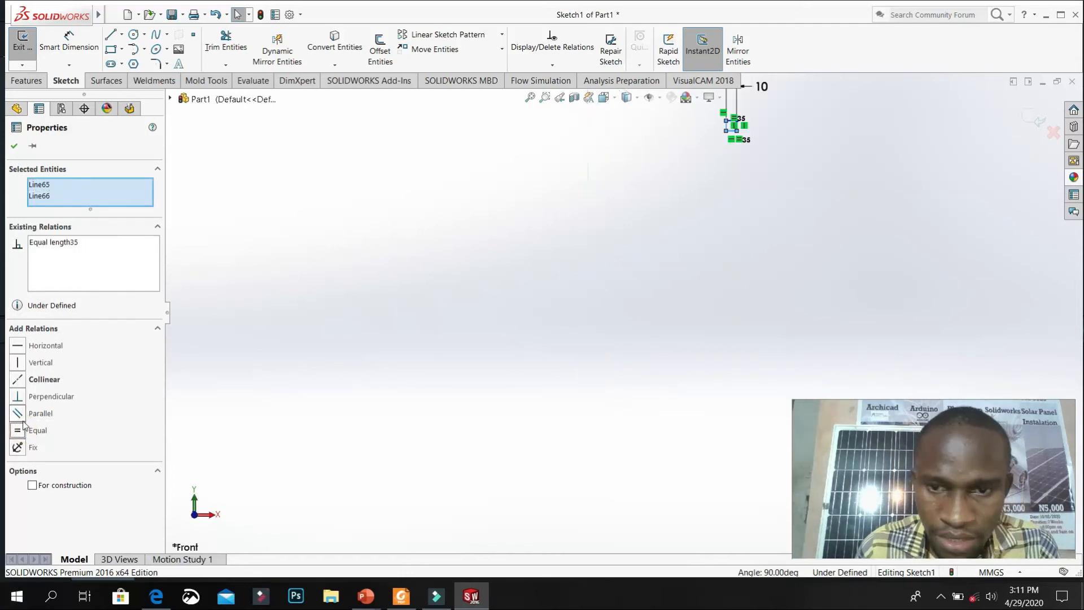
click(14, 147)
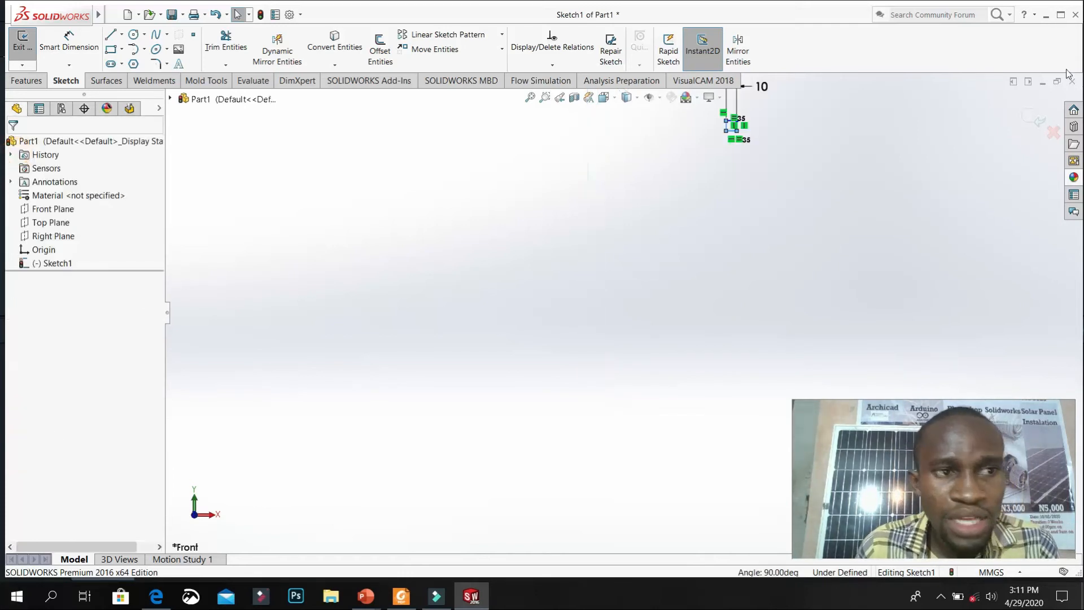
Move the 10 mm width dimension down to just above the square's upper edge
scroll(706, 173, up, 3)
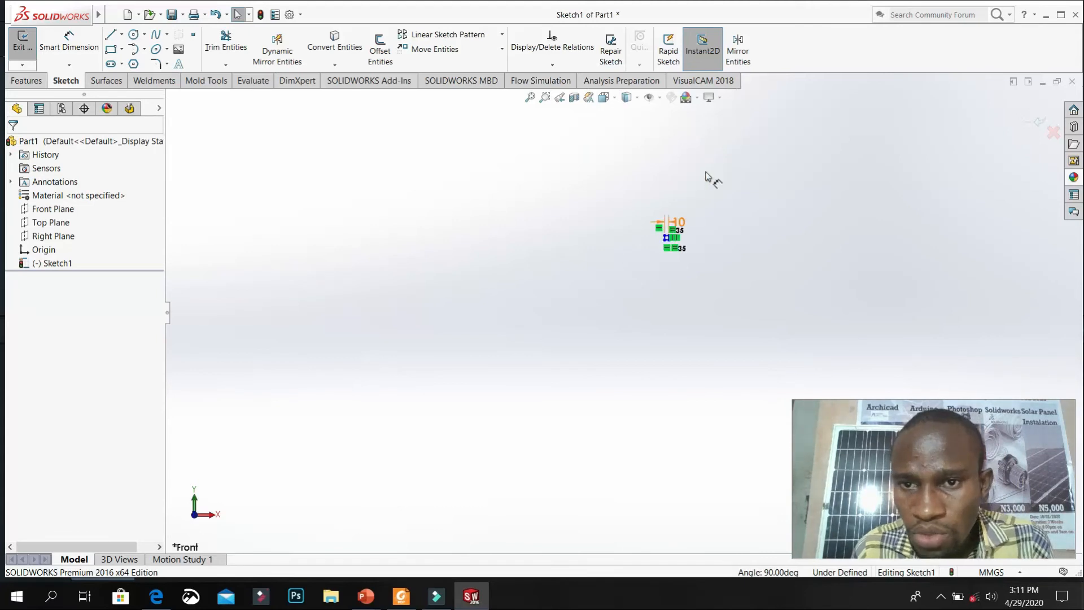
scroll(714, 170, down, 3)
scroll(636, 316, down, 3)
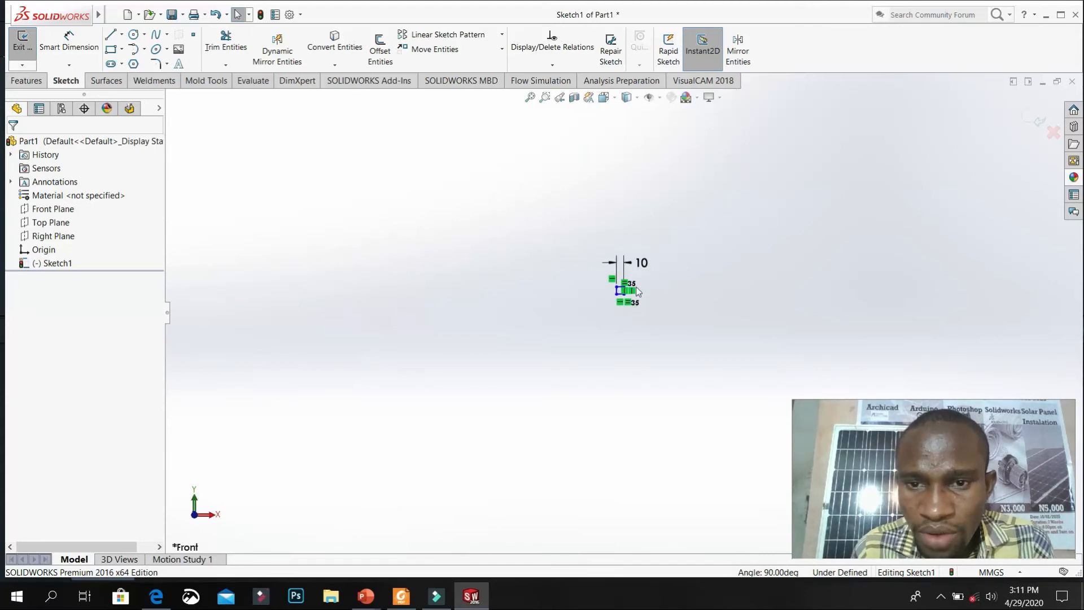
drag(652, 275, 652, 290)
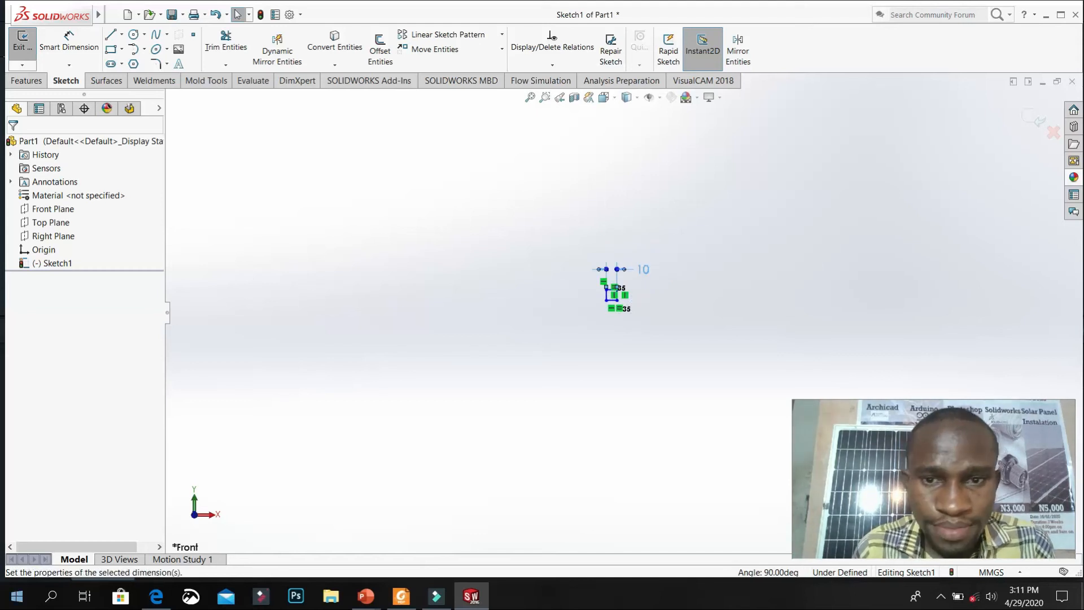
click(531, 97)
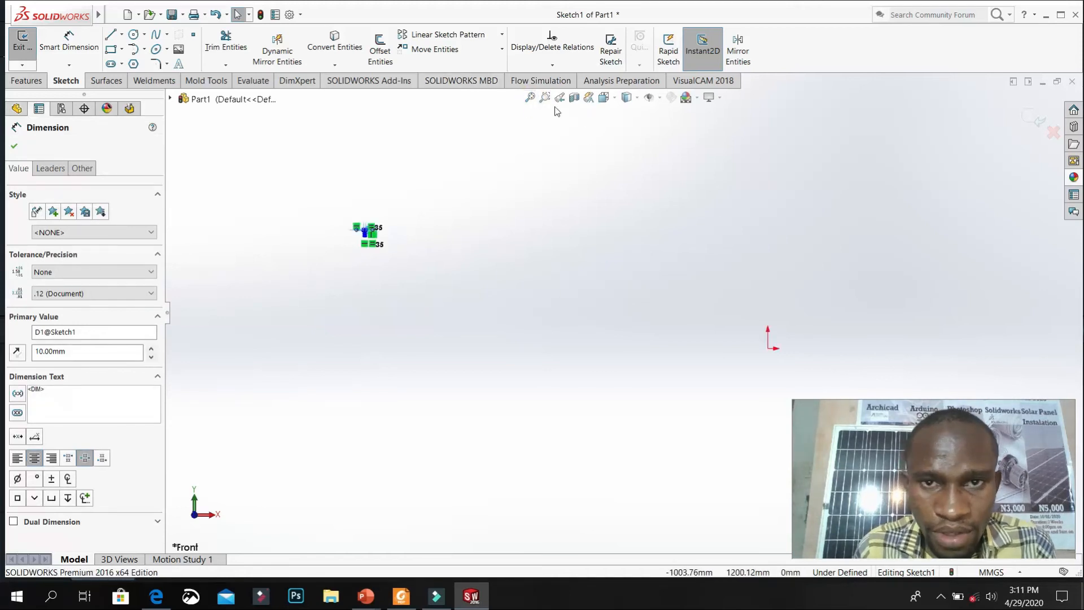
click(545, 97)
drag(301, 200, 440, 302)
drag(588, 204, 637, 294)
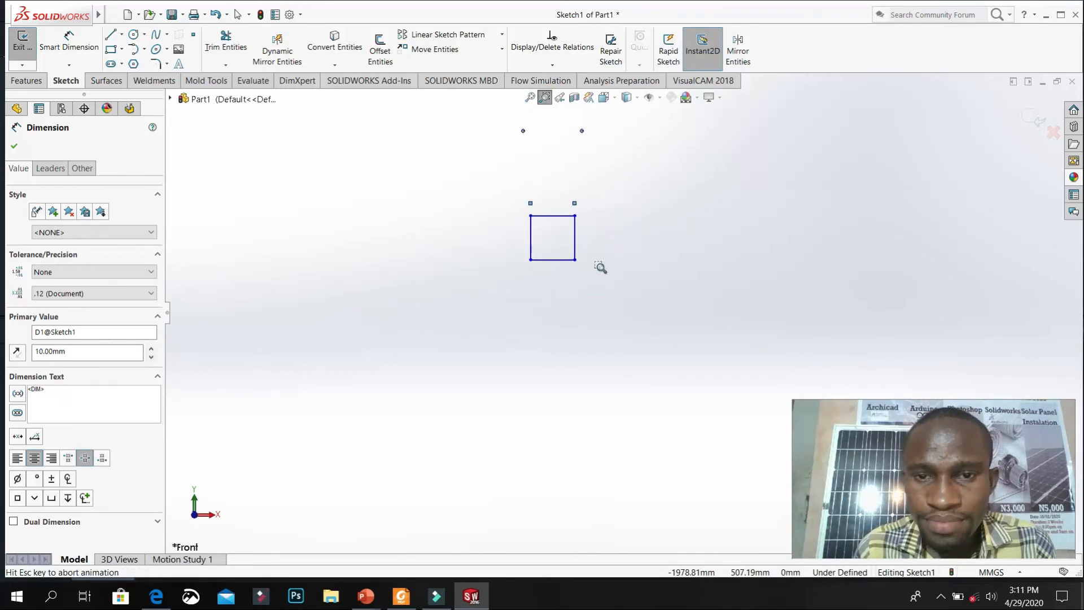
key(Escape)
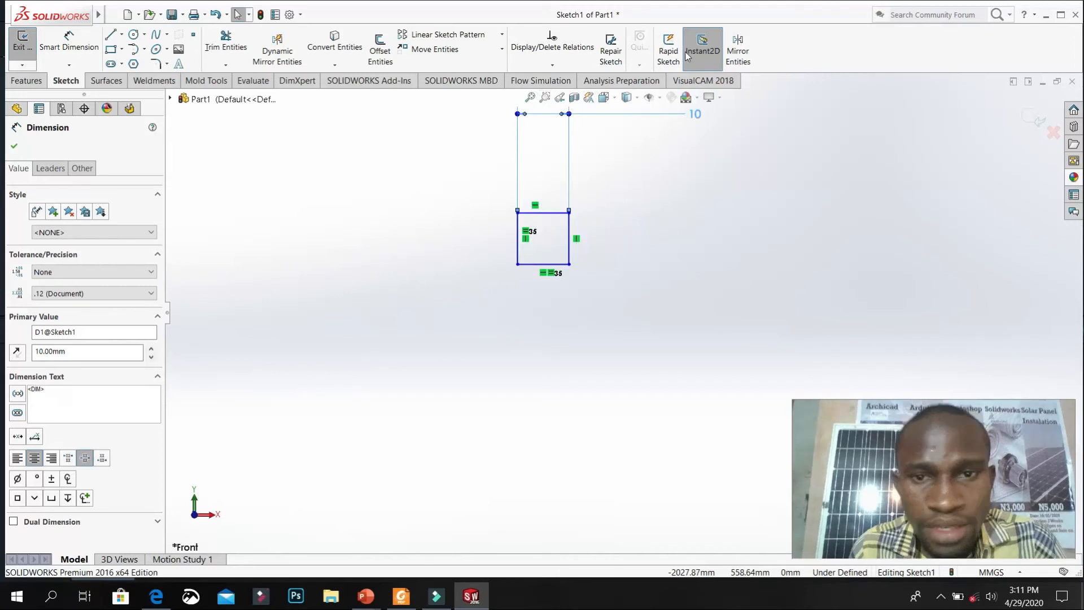
mouse_move(698, 118)
mouse_down()
mouse_move(671, 181)
mouse_move(619, 201)
mouse_up()
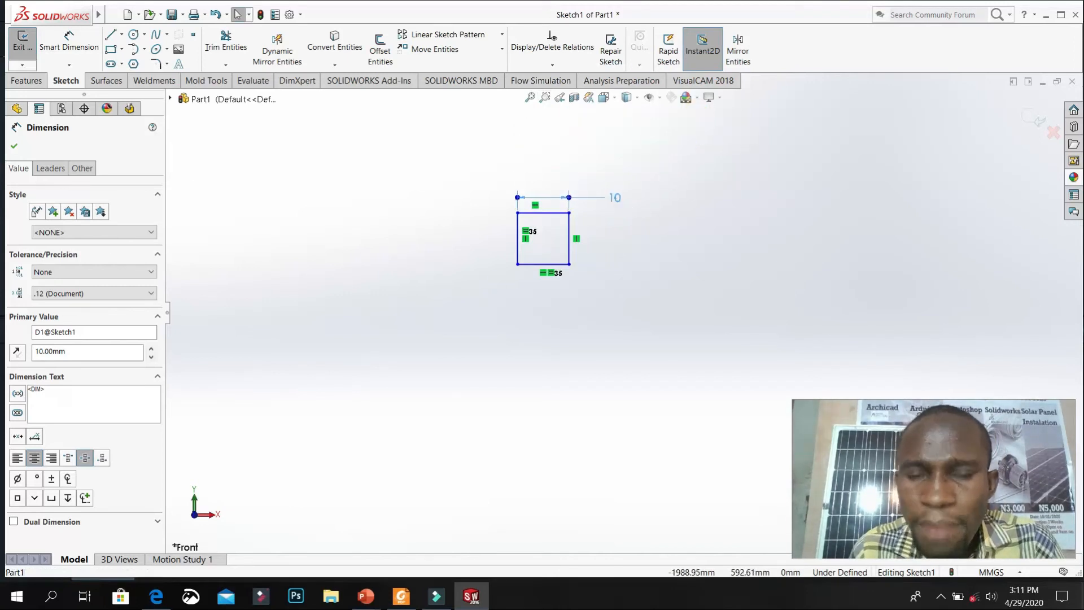
click(14, 146)
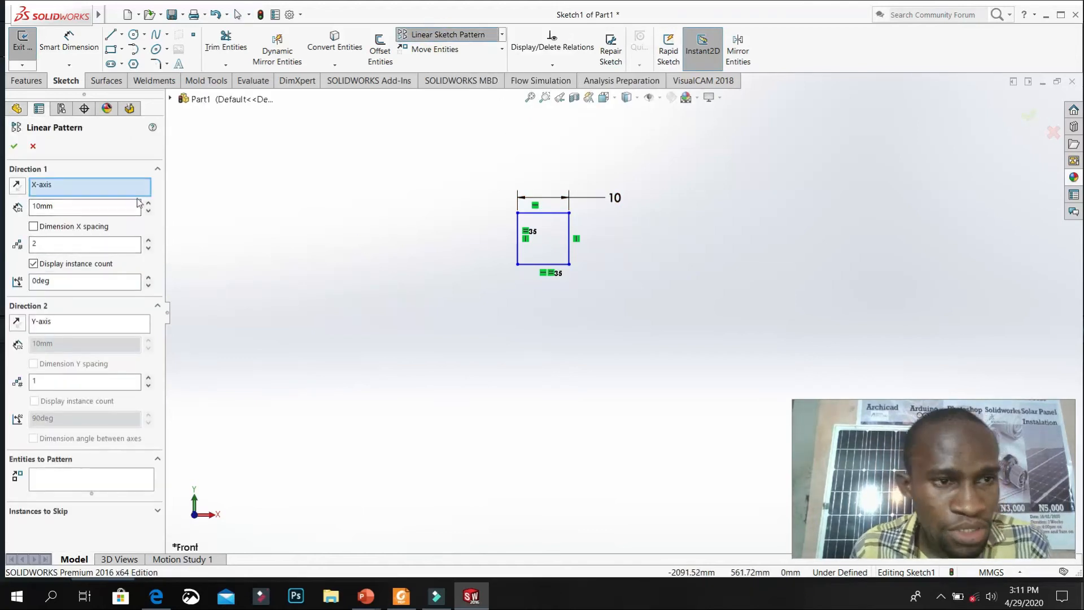
Set up a Linear Sketch Pattern of the square's four sides with 12 mm spacing along the X-axis
drag(119, 207, 29, 219)
text(12)
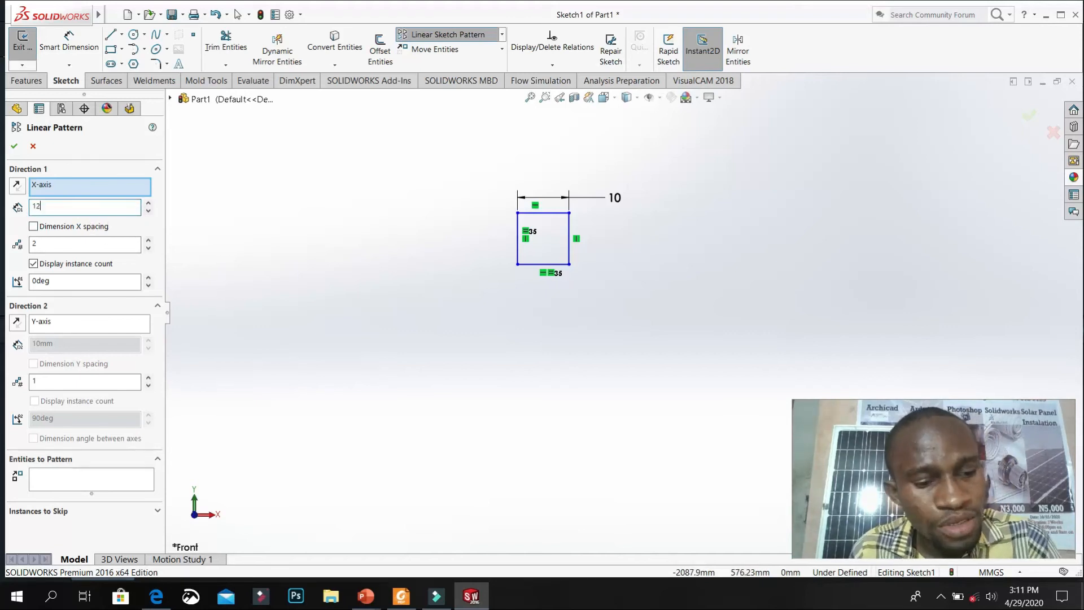
click(42, 470)
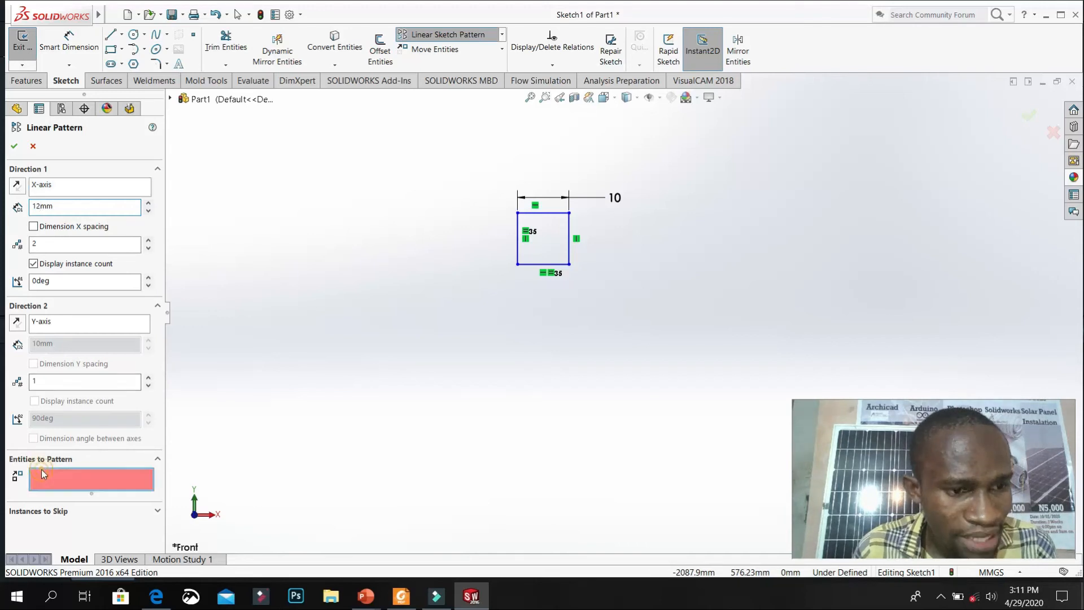
click(565, 226)
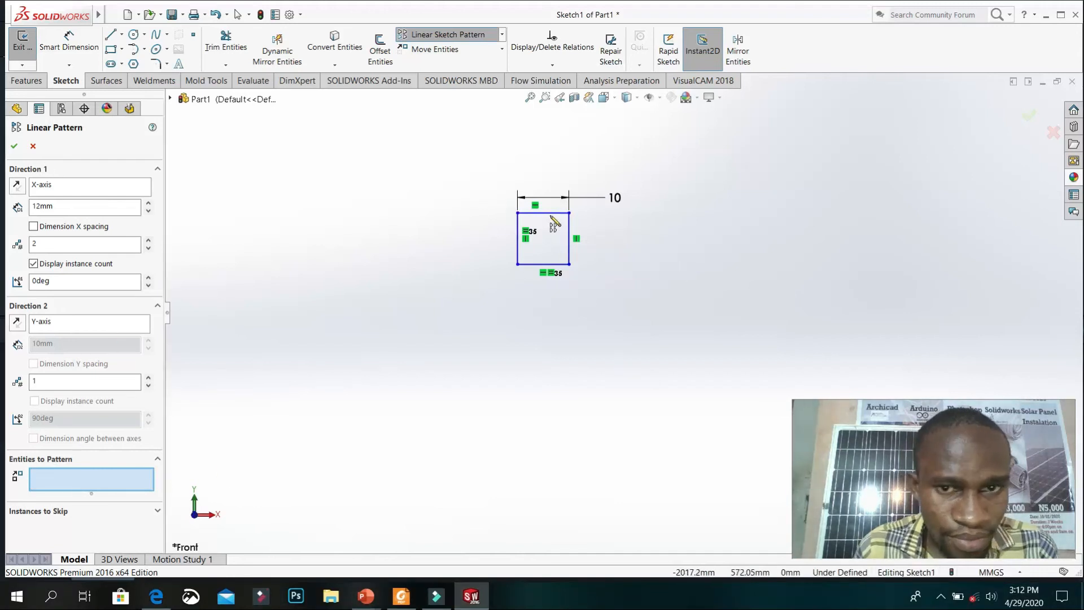
click(550, 213)
click(518, 237)
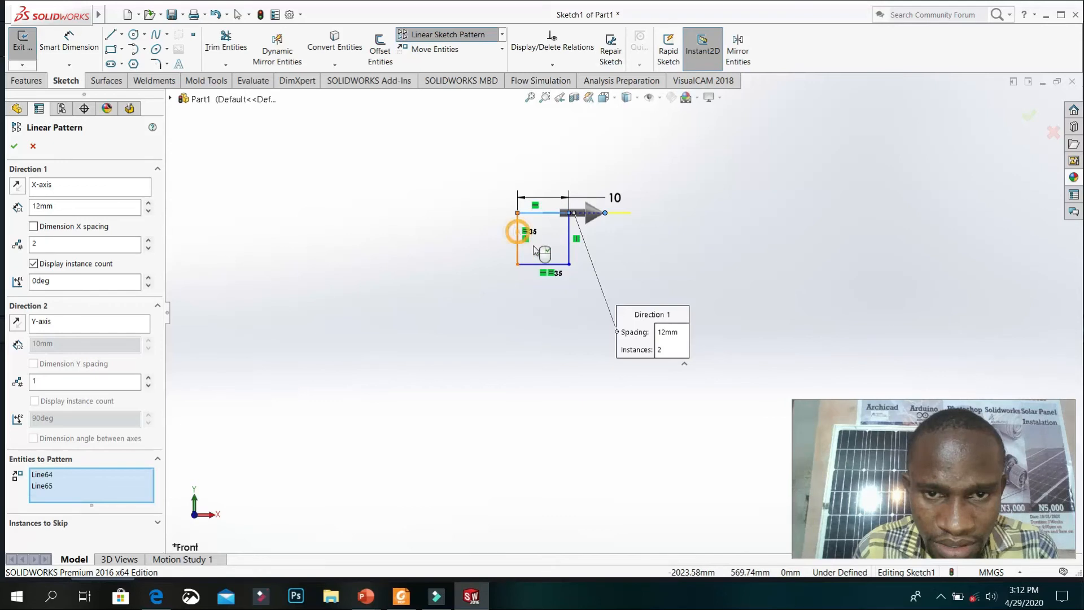
click(559, 263)
click(587, 239)
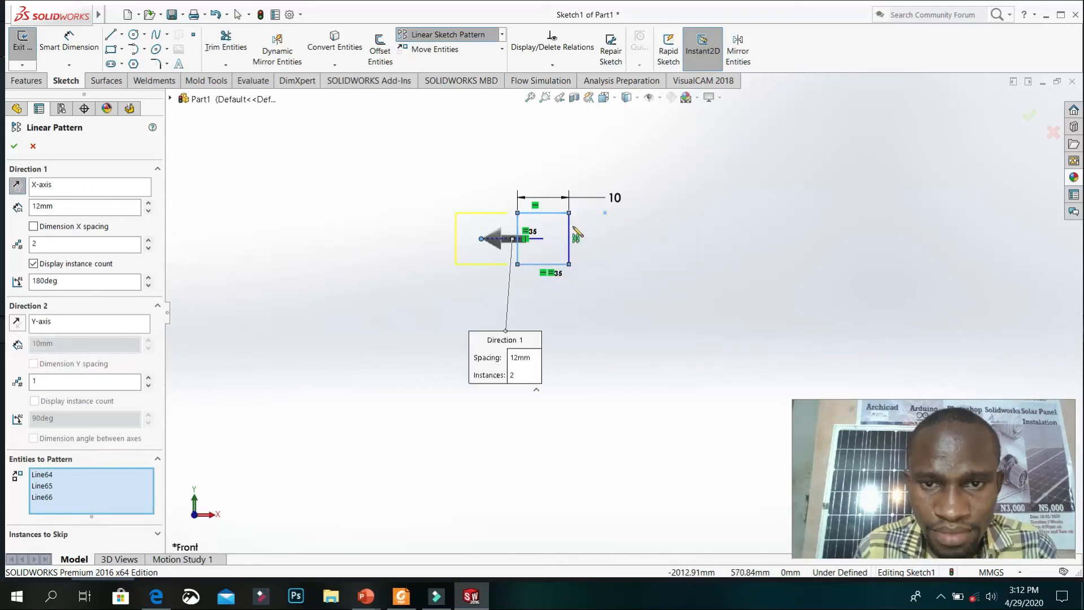
click(569, 227)
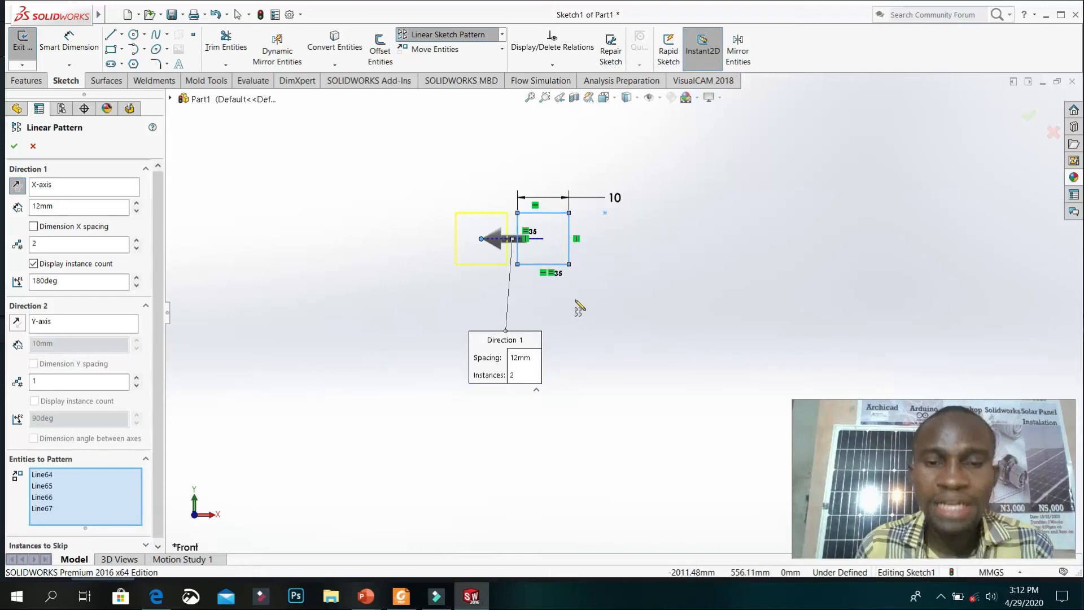
Reverse the pattern's X-axis direction so copies run to the right, and set 8 instances
click(17, 186)
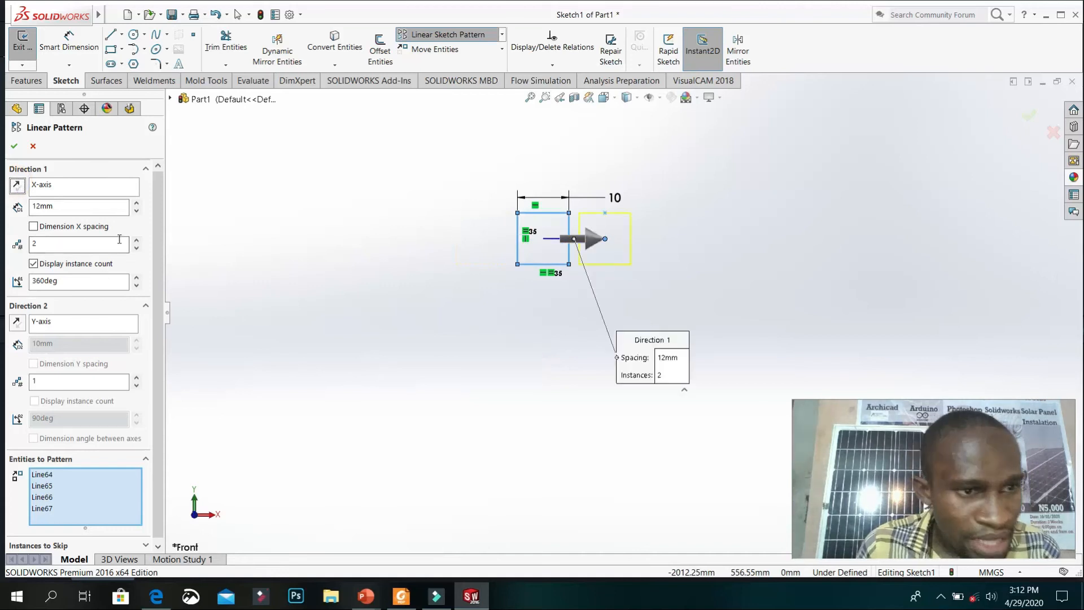
click(136, 240)
click(136, 241)
click(136, 240)
click(136, 240)
click(136, 241)
click(136, 240)
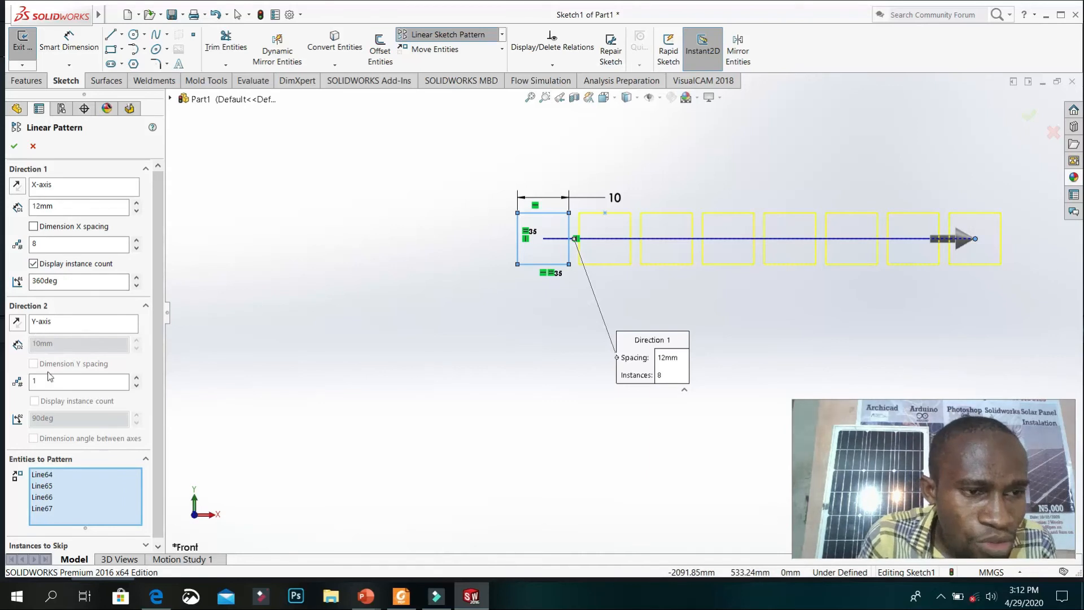
Add 3 instances along the Y-axis running downward with 12 mm spacing, and create the linear pattern
click(136, 377)
click(136, 378)
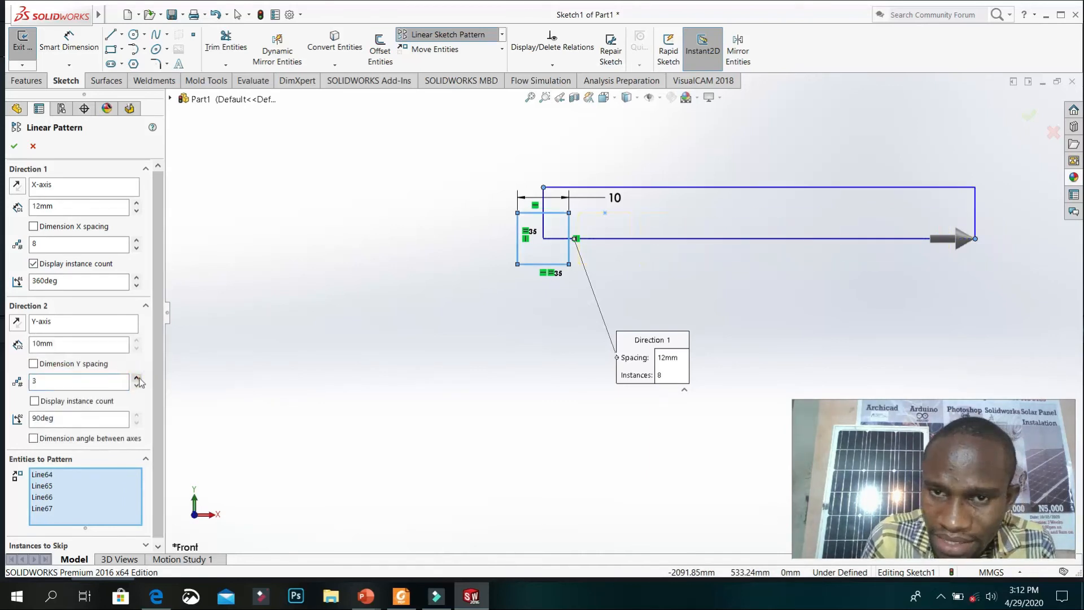
click(11, 327)
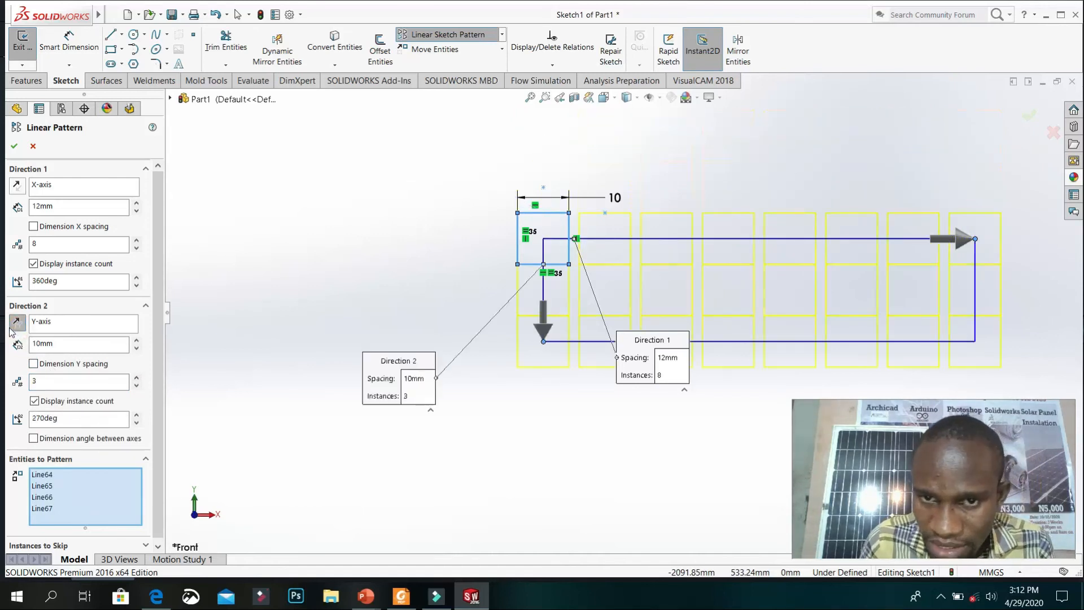
click(99, 344)
text(12)
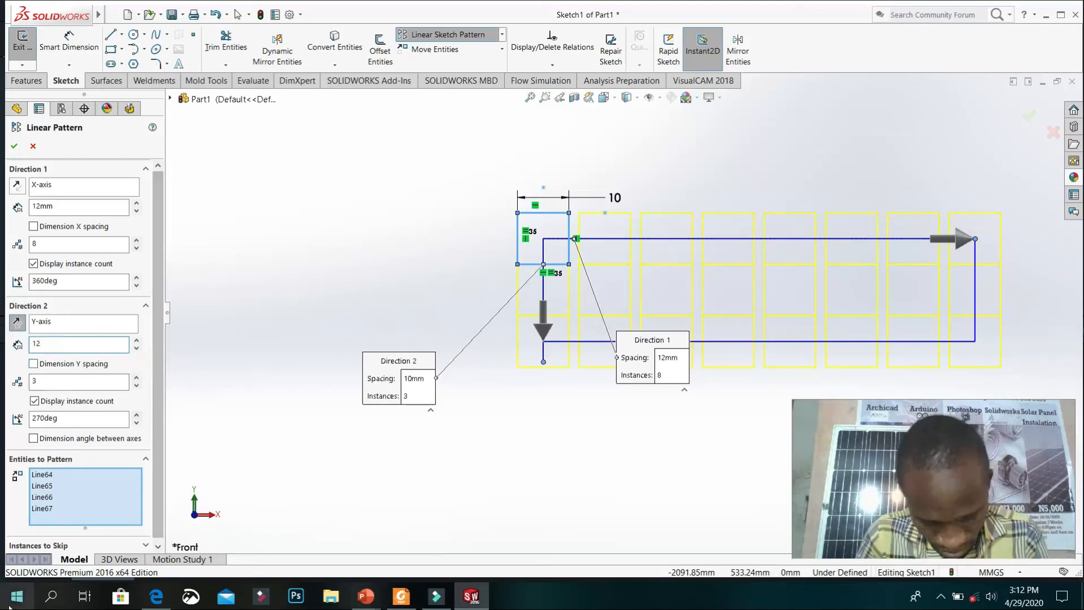
key(Return)
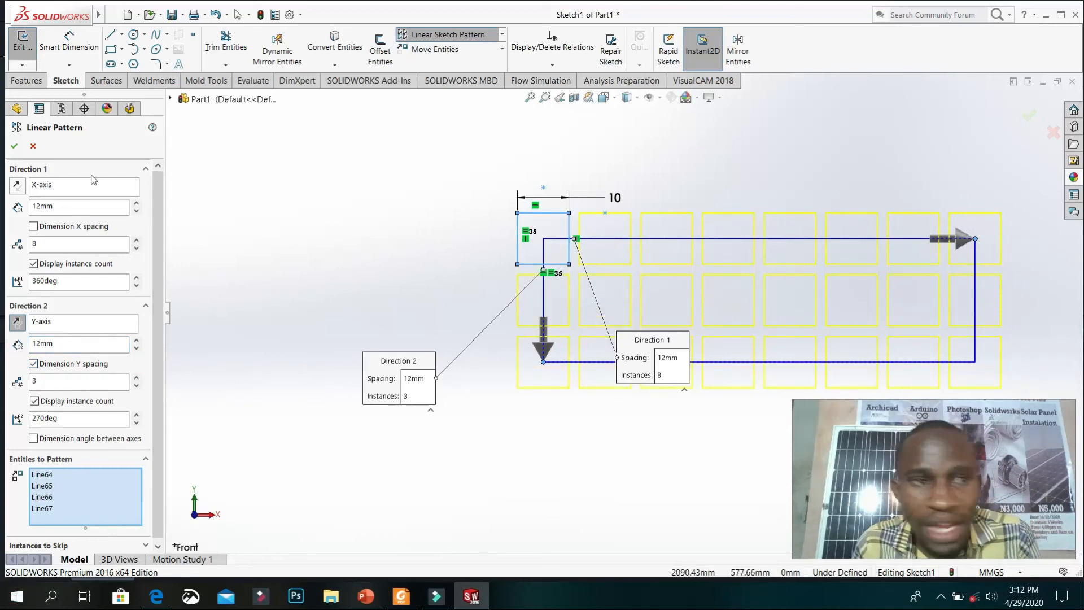
click(14, 146)
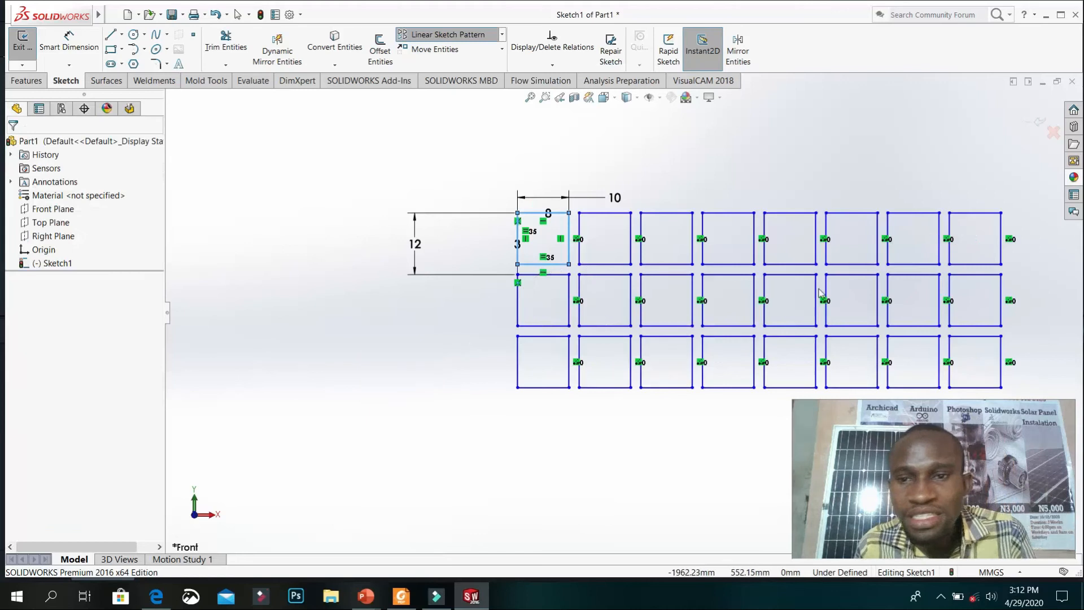
Delete all the patterned squares together with their dimensions from the sketch
scroll(802, 261, up, 1)
scroll(593, 318, down, 3)
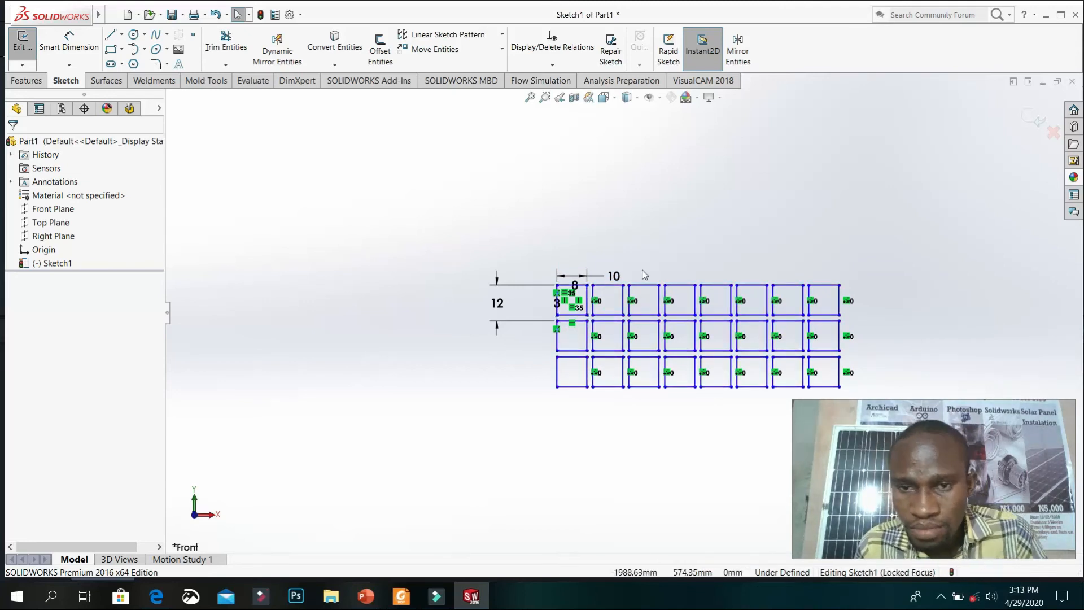
mouse_move(486, 239)
mouse_down()
mouse_move(595, 442)
mouse_move(860, 380)
mouse_move(882, 411)
mouse_up()
key(Delete)
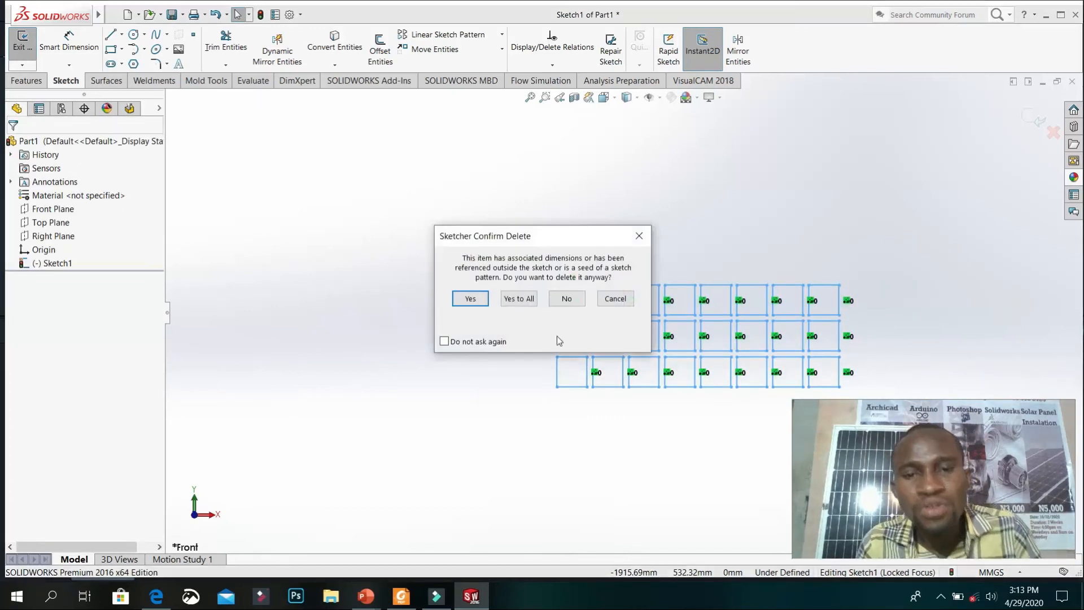
click(519, 298)
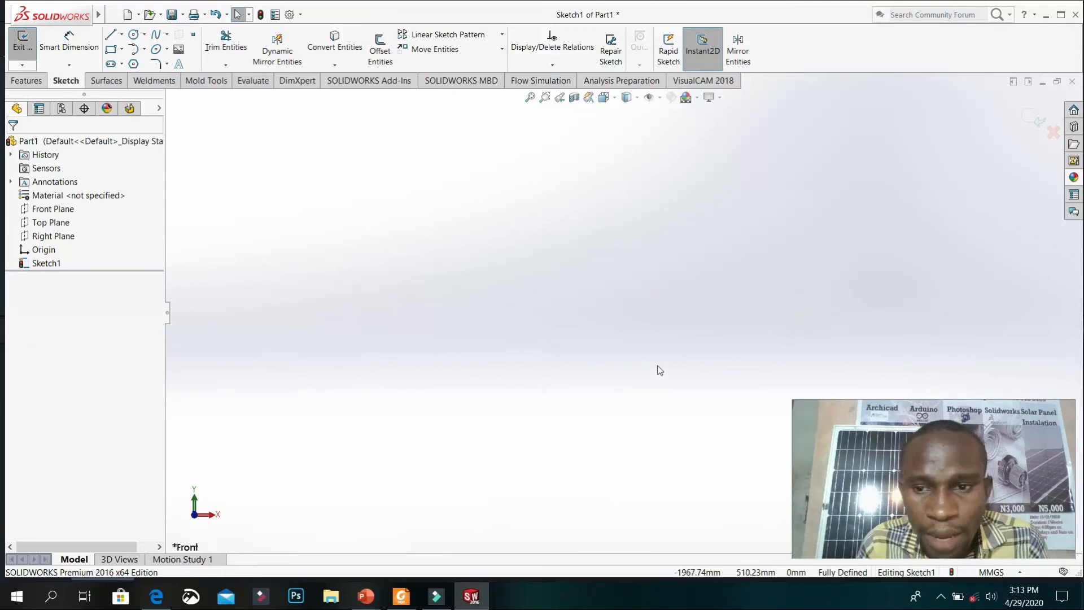
Sketch a circle of about 23 mm radius centred about 265 mm directly above the origin
click(530, 98)
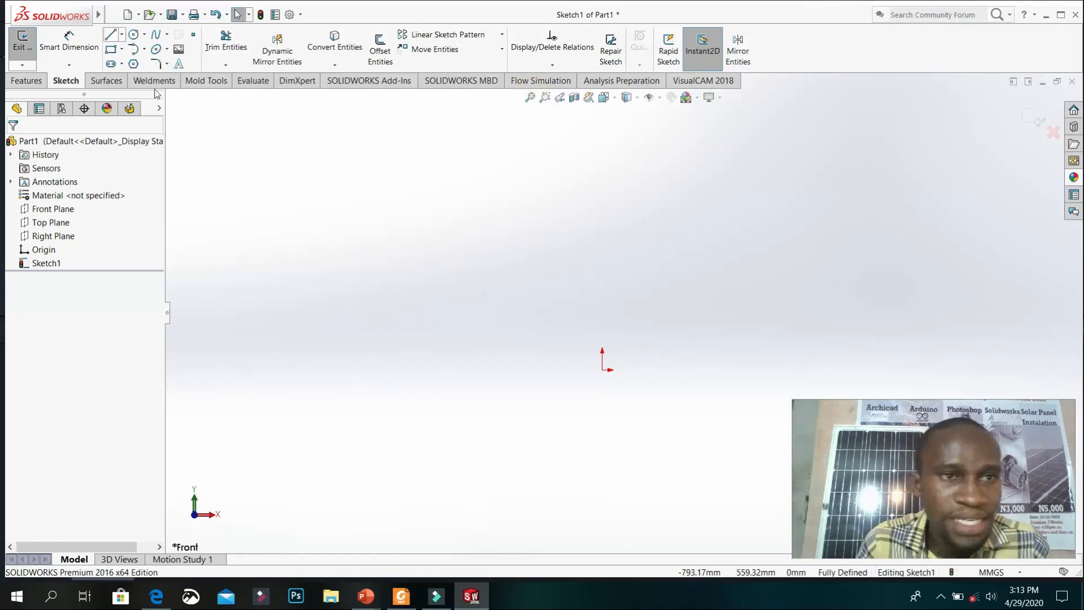
click(134, 36)
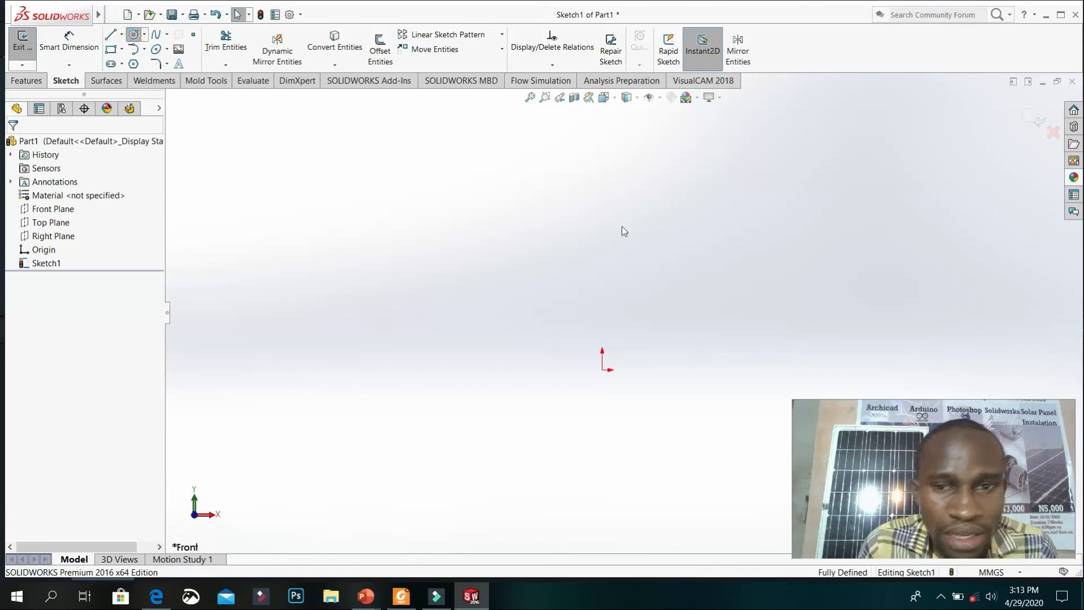
click(602, 238)
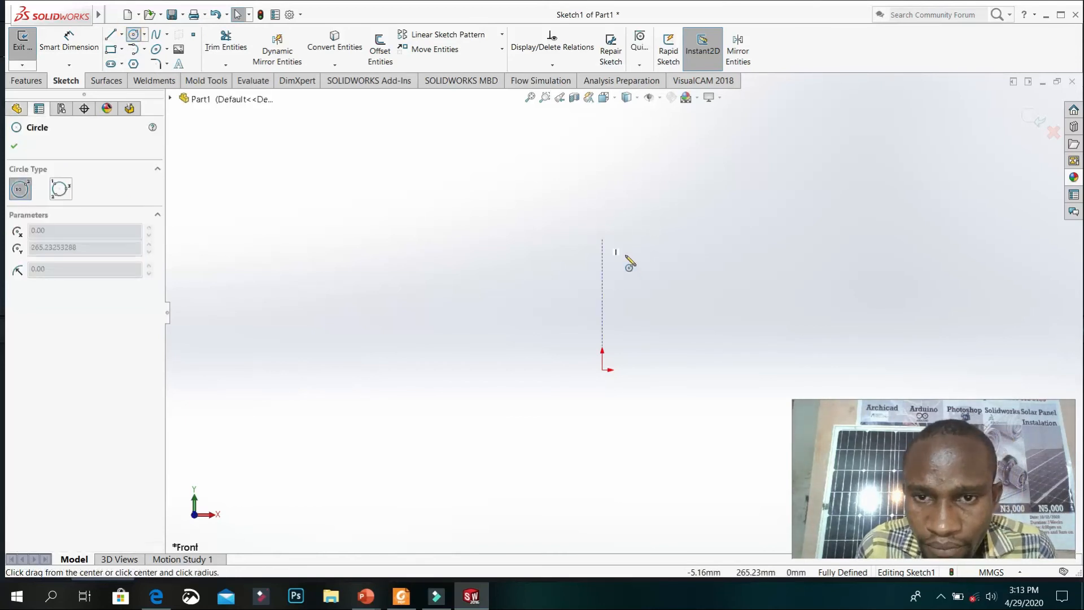
click(613, 238)
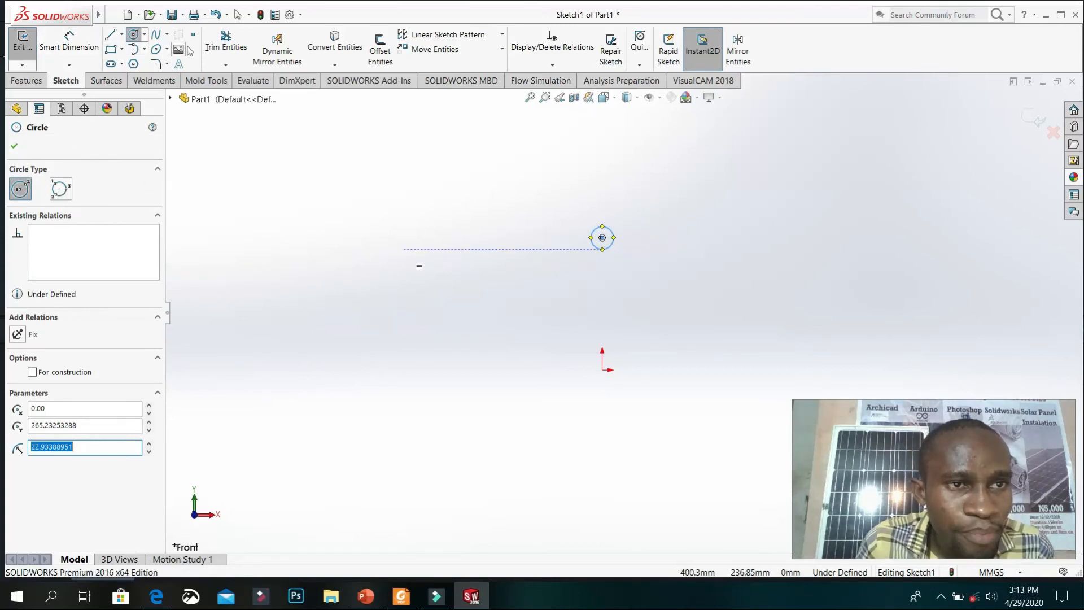
Place a sketch point on the origin, below the circle
click(133, 34)
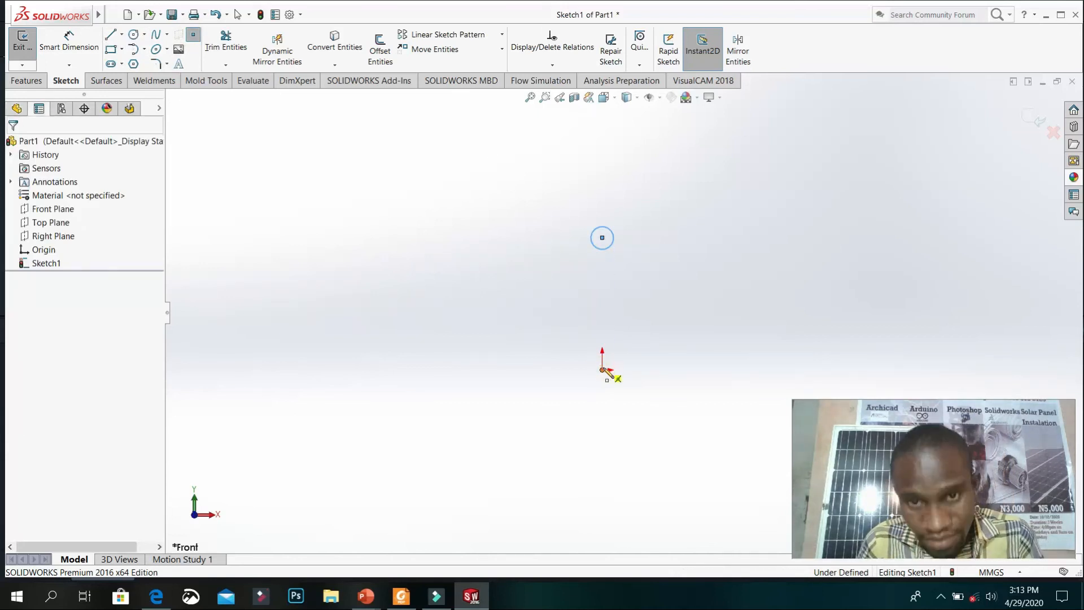
click(602, 370)
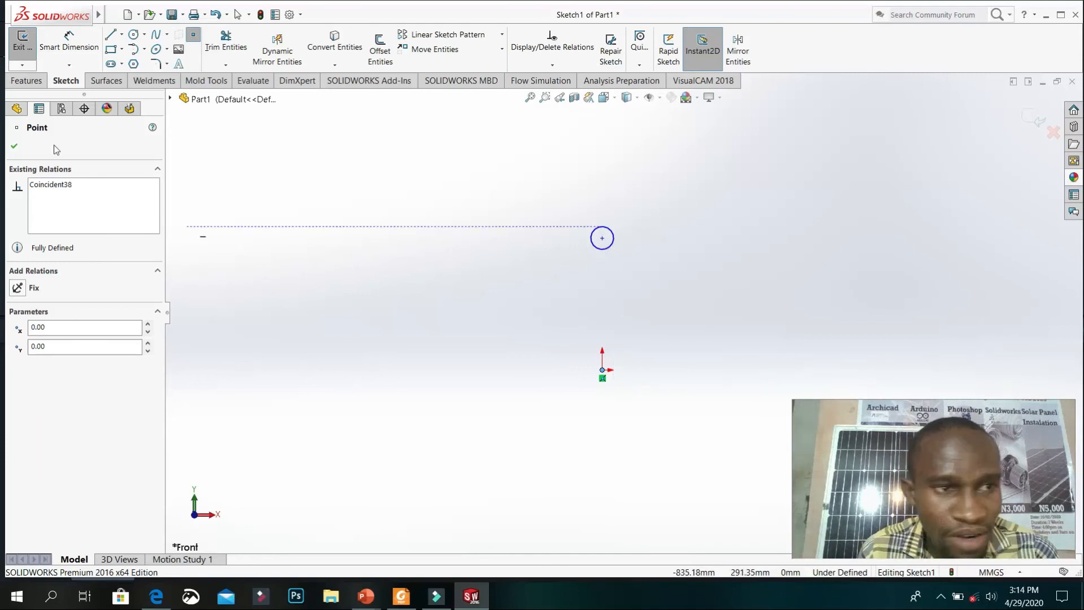
click(15, 147)
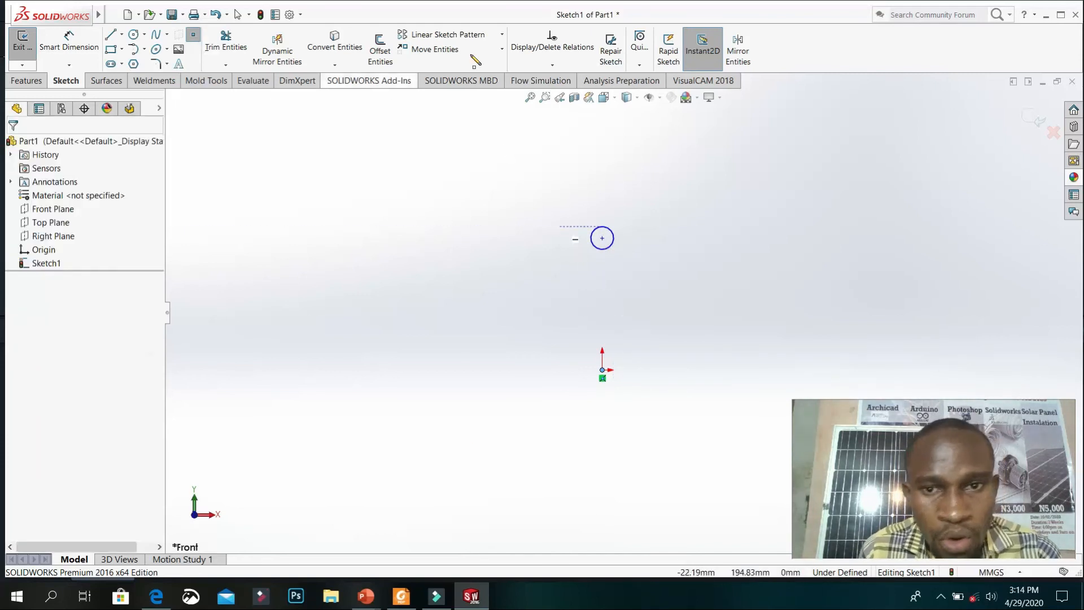
Set up a Circular Sketch Pattern of the circle around the origin point with 11 instances
click(502, 34)
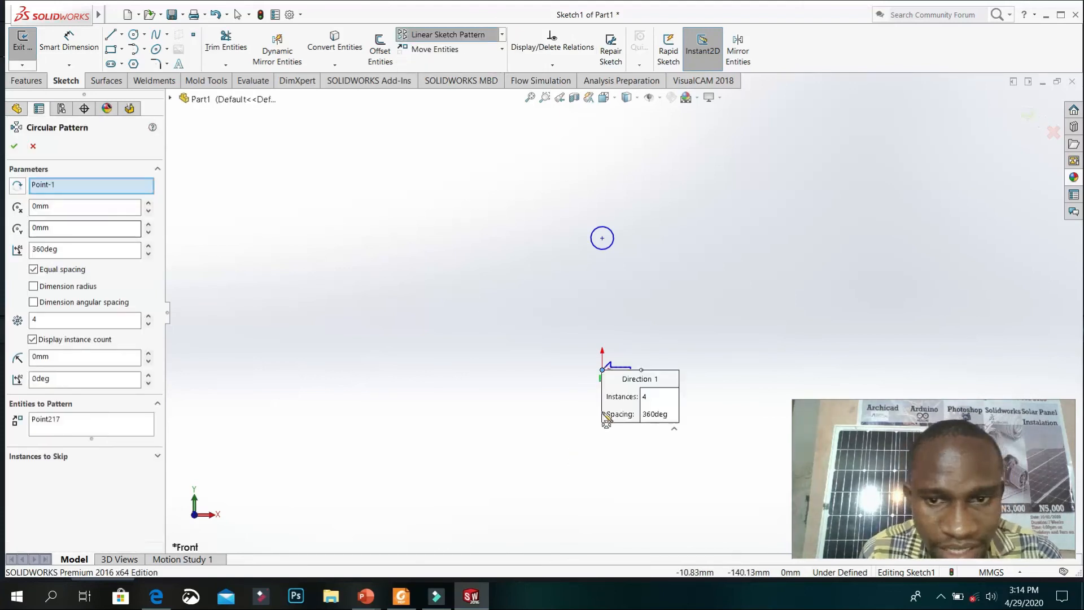
click(46, 429)
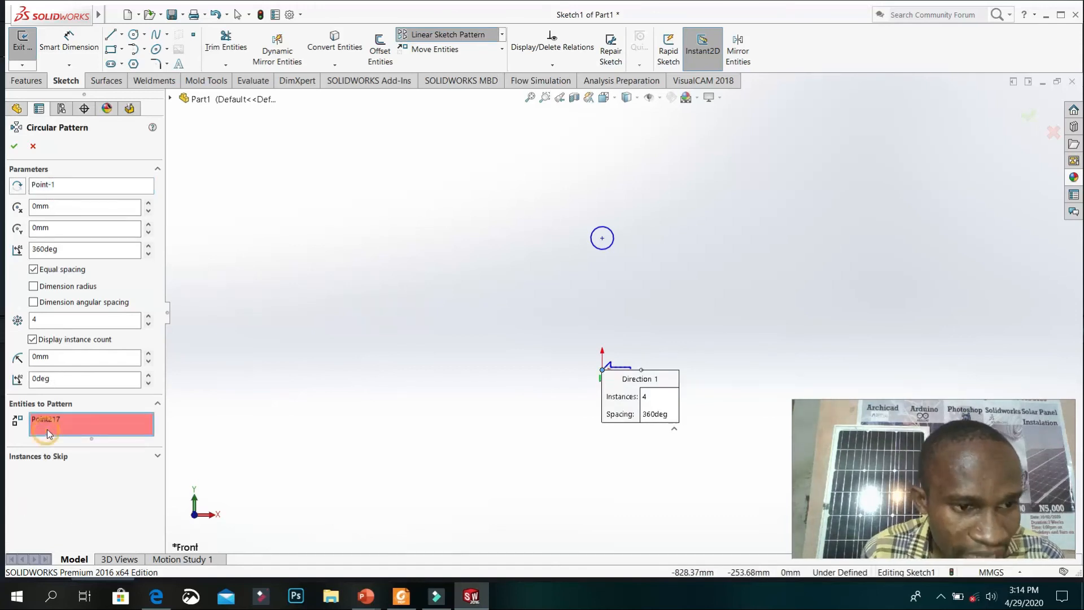
click(612, 248)
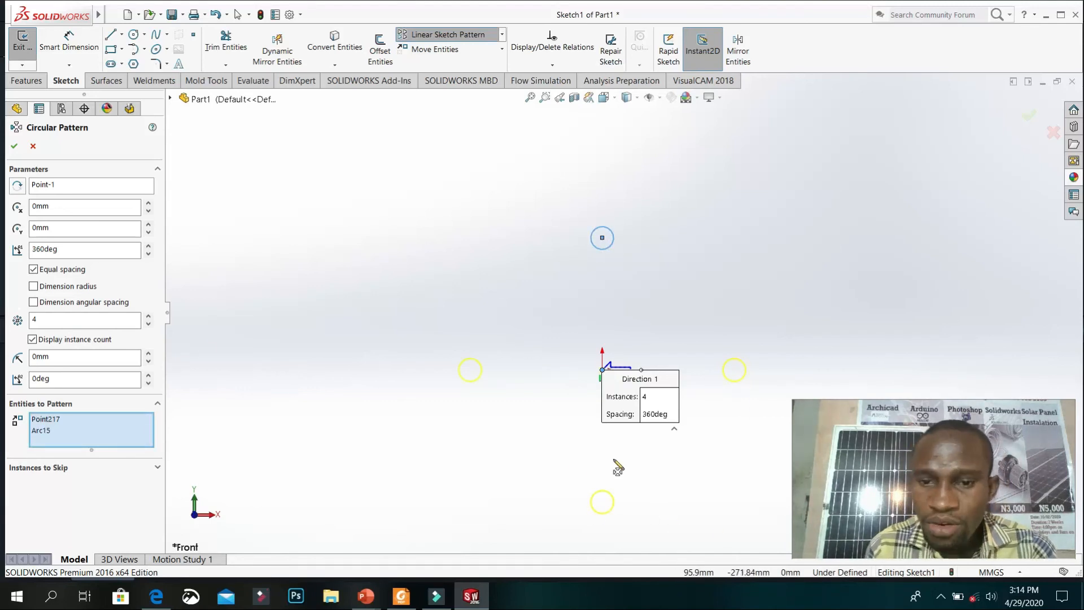
click(149, 318)
click(149, 317)
click(149, 318)
click(149, 317)
click(149, 317)
click(149, 317)
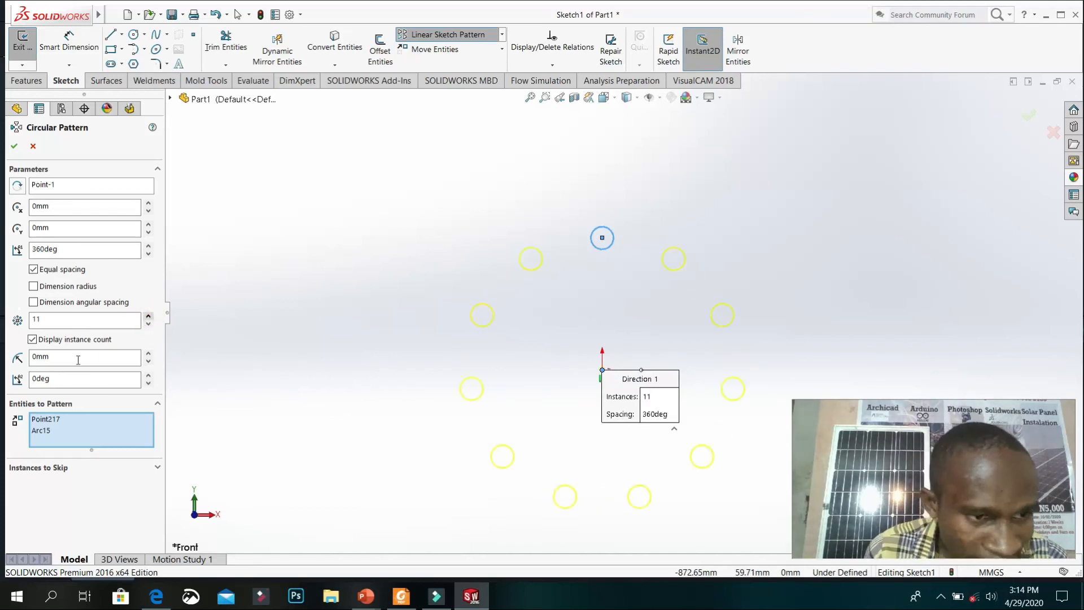
Set the circular pattern's total angle to 90 degrees with equal spacing and create the pattern
click(44, 273)
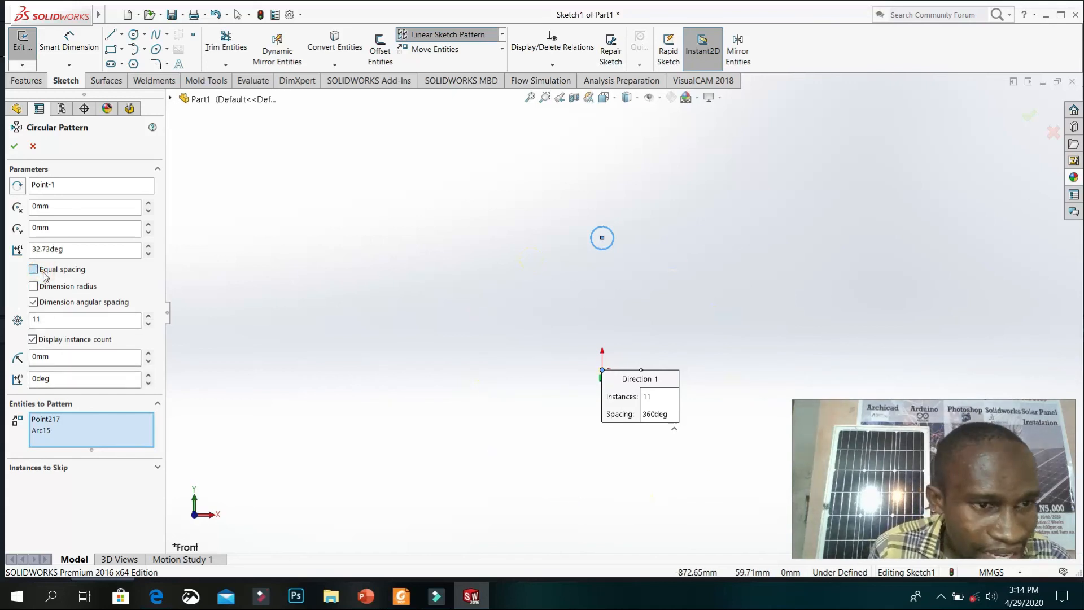
click(148, 254)
click(148, 254)
click(149, 255)
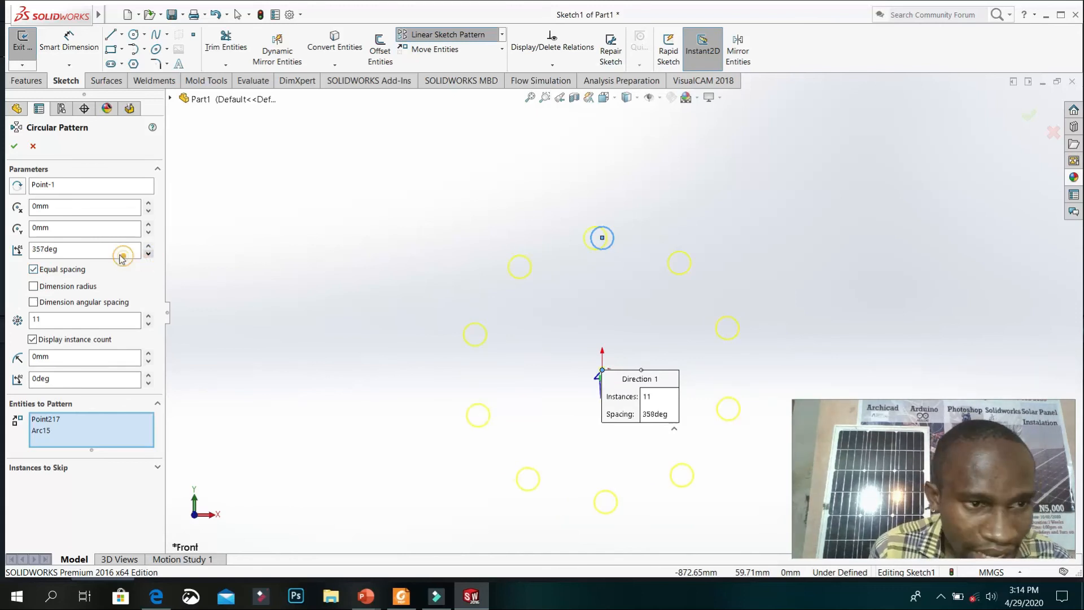
drag(123, 247, 7, 244)
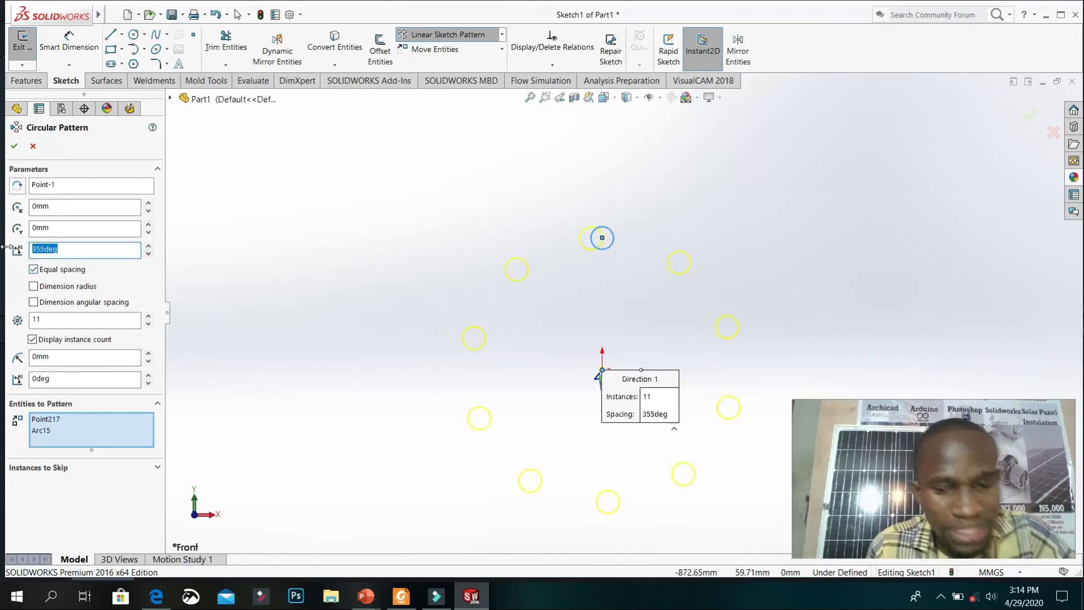
text(90)
click(150, 287)
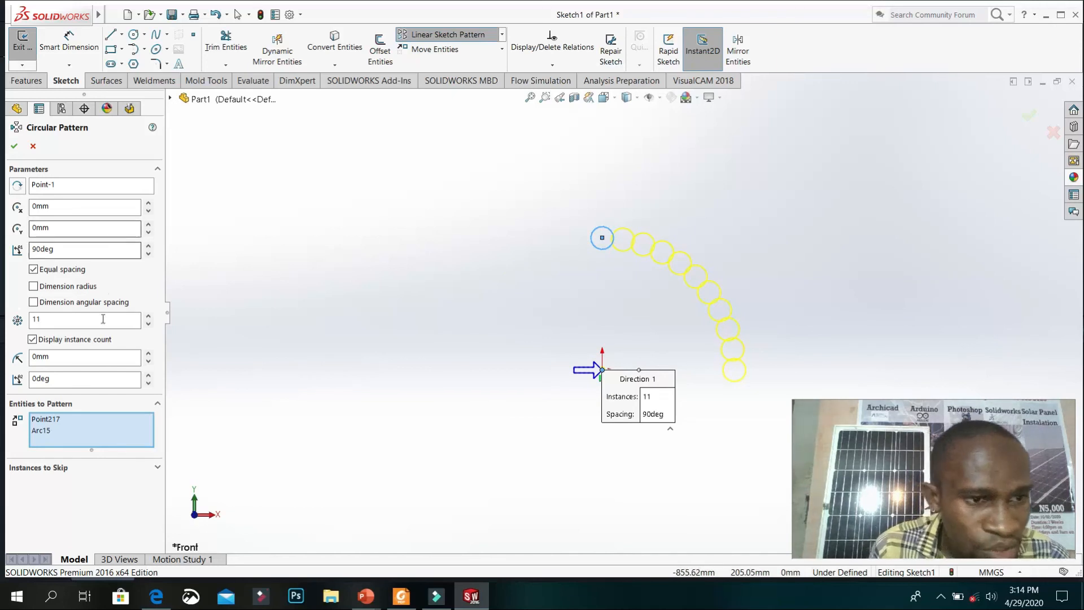
click(15, 147)
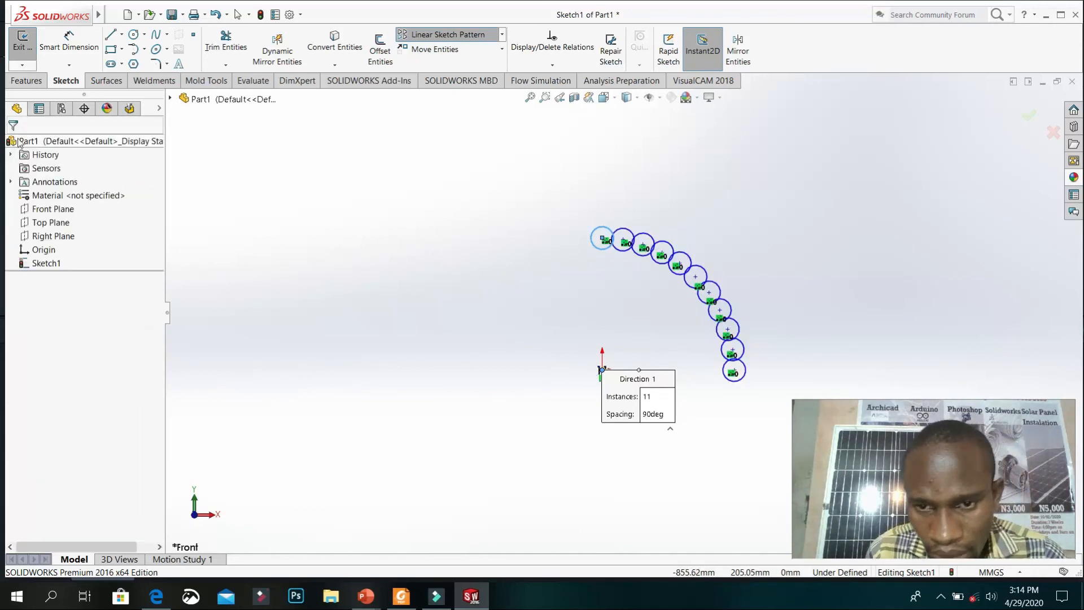
Delete all the patterned circles from the sketch, including the pattern seed and associated items
mouse_move(515, 176)
mouse_down()
mouse_move(767, 407)
mouse_move(762, 390)
mouse_up()
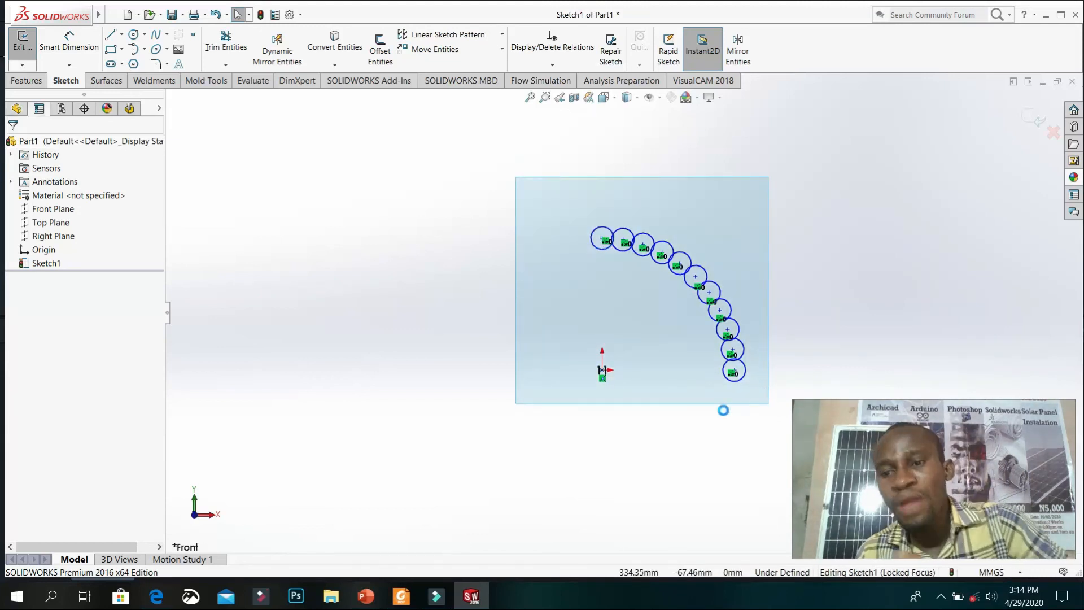
key(Delete)
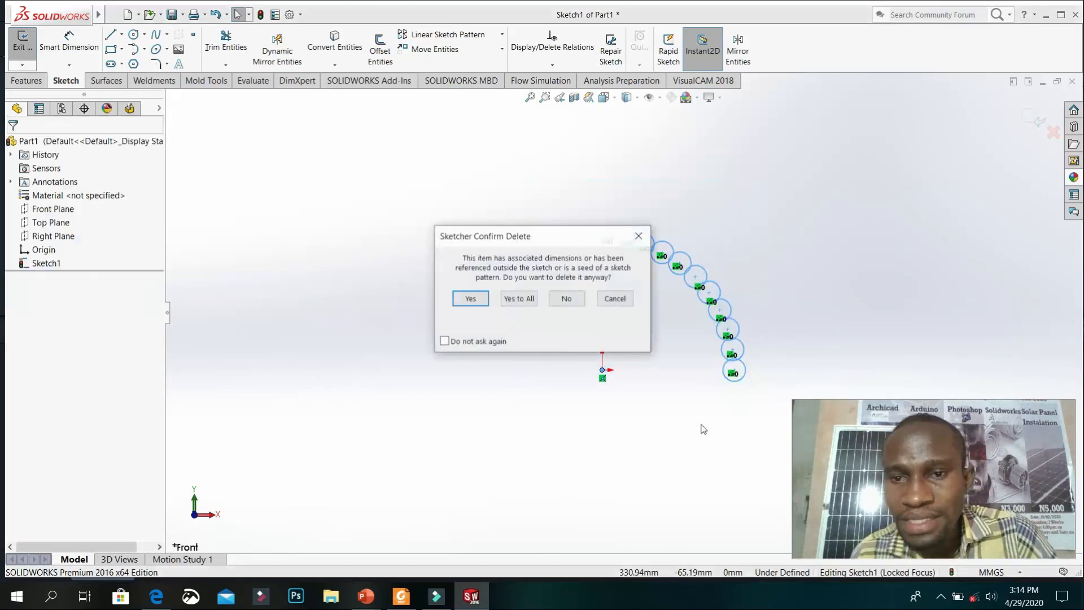
click(520, 304)
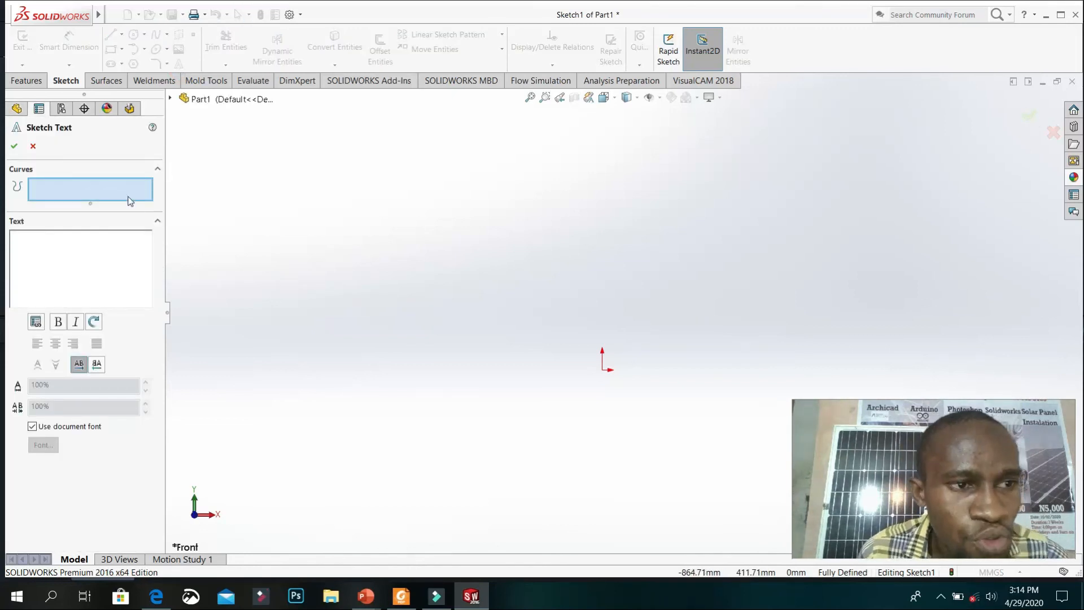
Sketch an open three-point spline about 573 mm long, starting at the origin and rising to the right
click(102, 240)
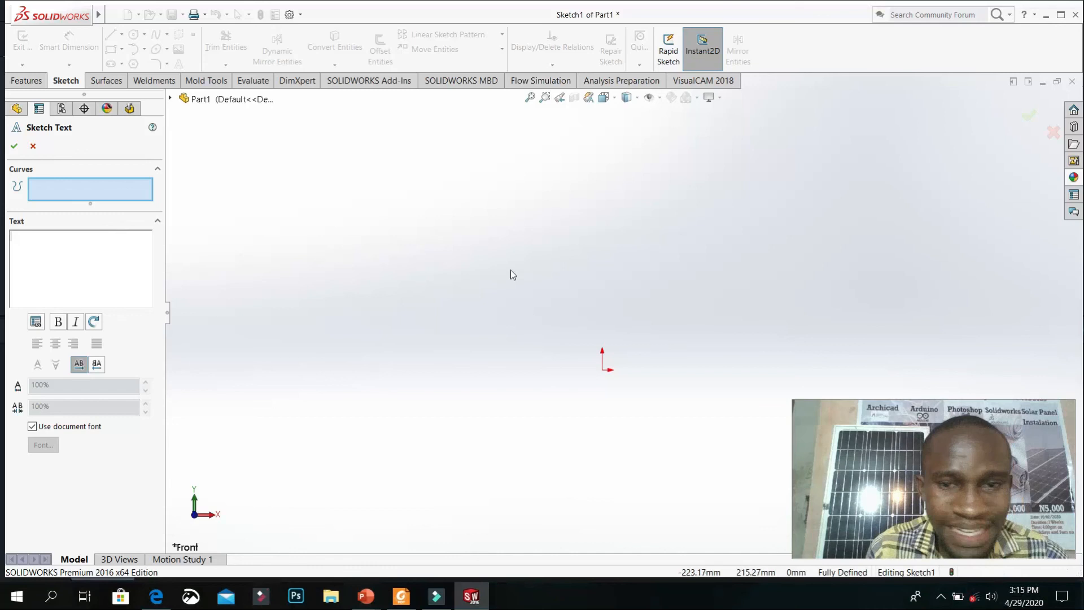
click(33, 146)
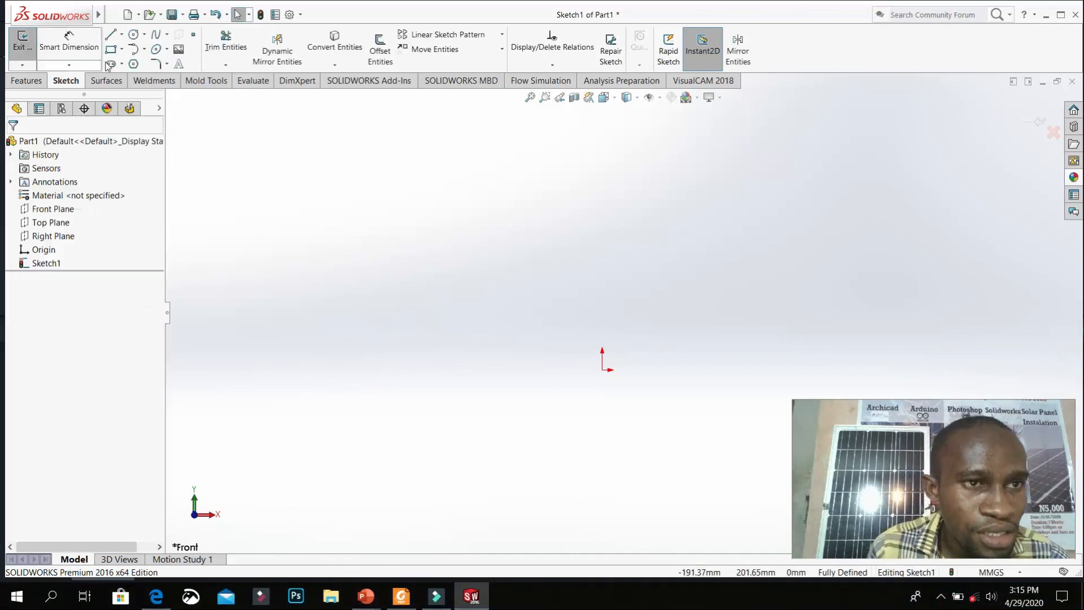
click(154, 36)
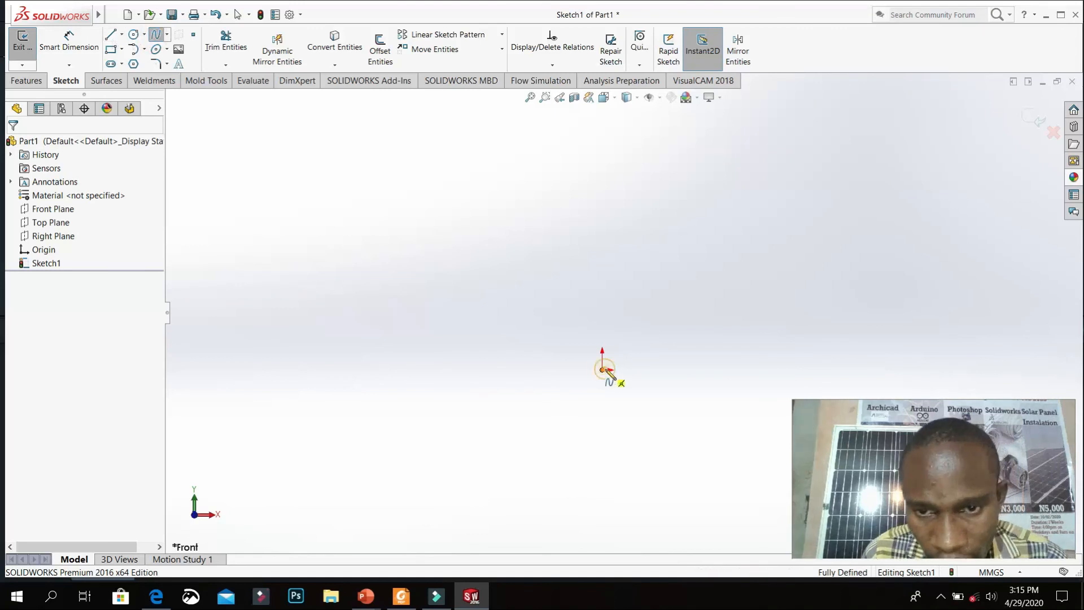
click(798, 303)
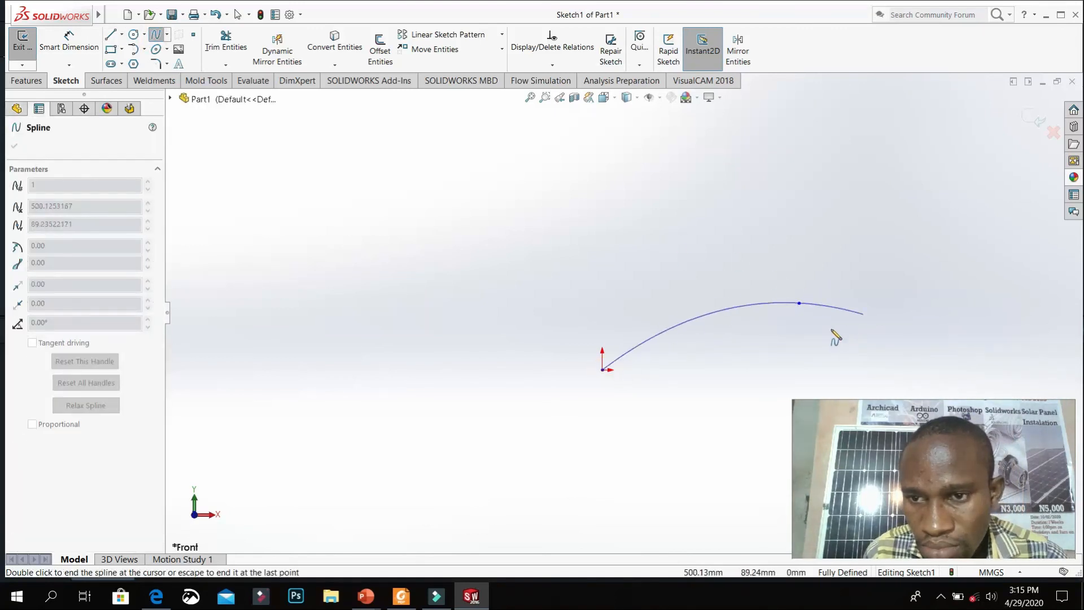
click(847, 248)
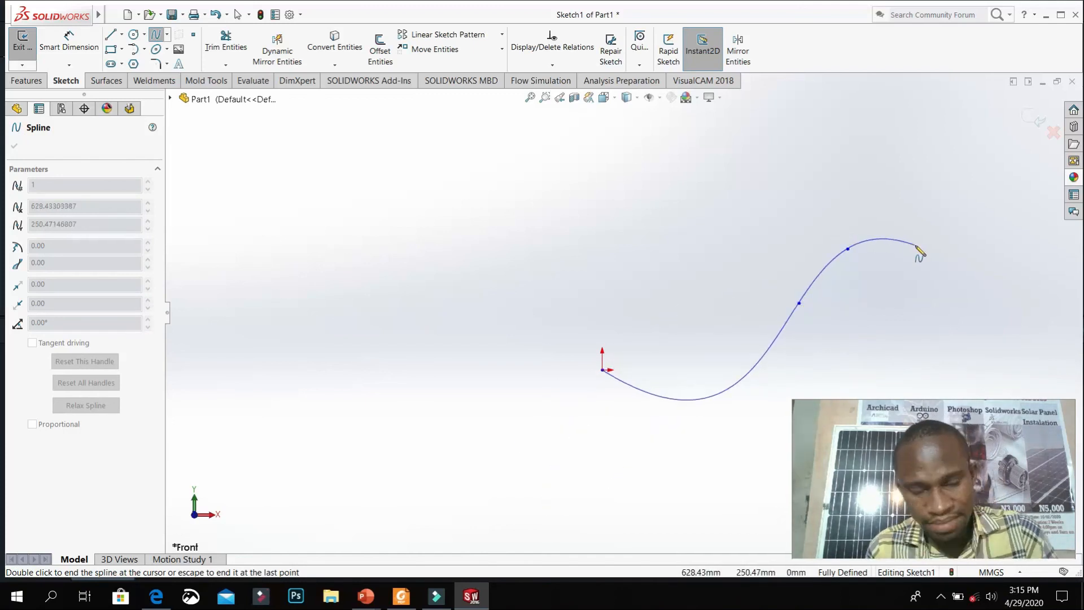
key(Escape)
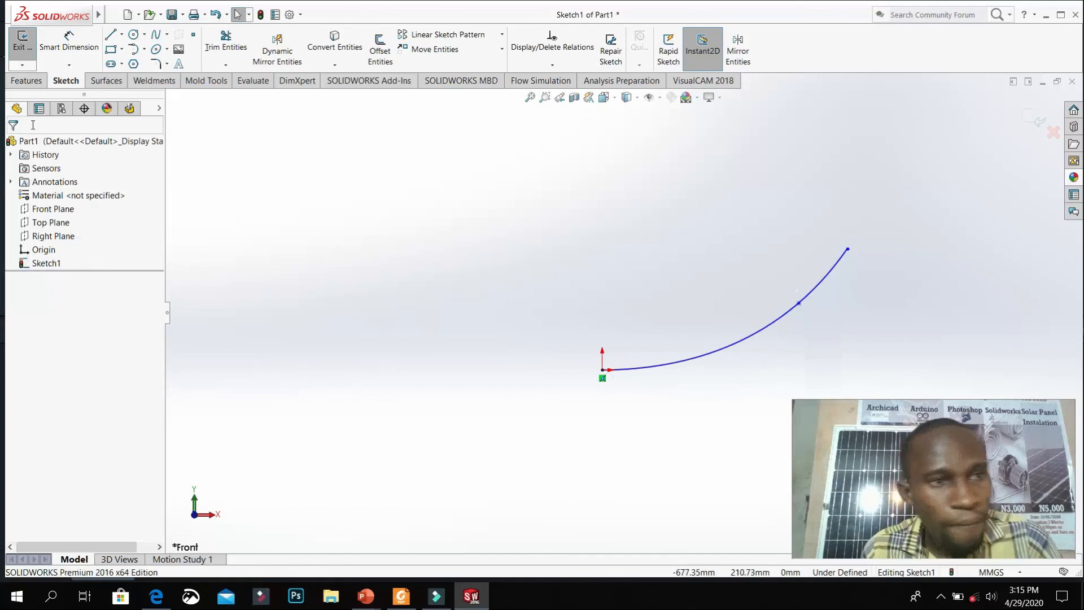
Add sketch text reading "SISAKEST YOUTUBE CHANNEL" that follows the spline
click(180, 61)
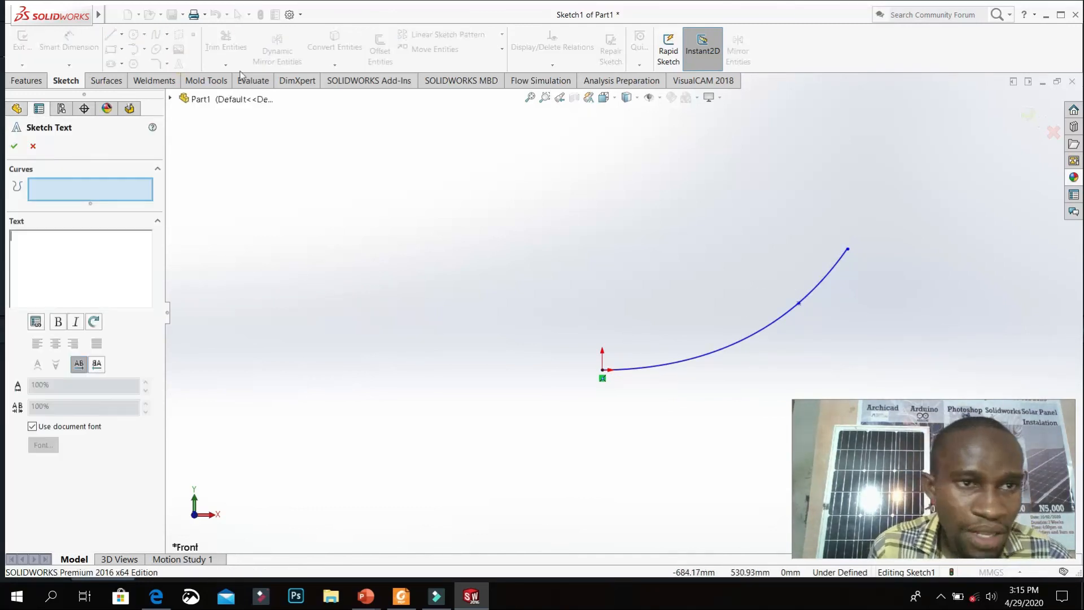
click(710, 362)
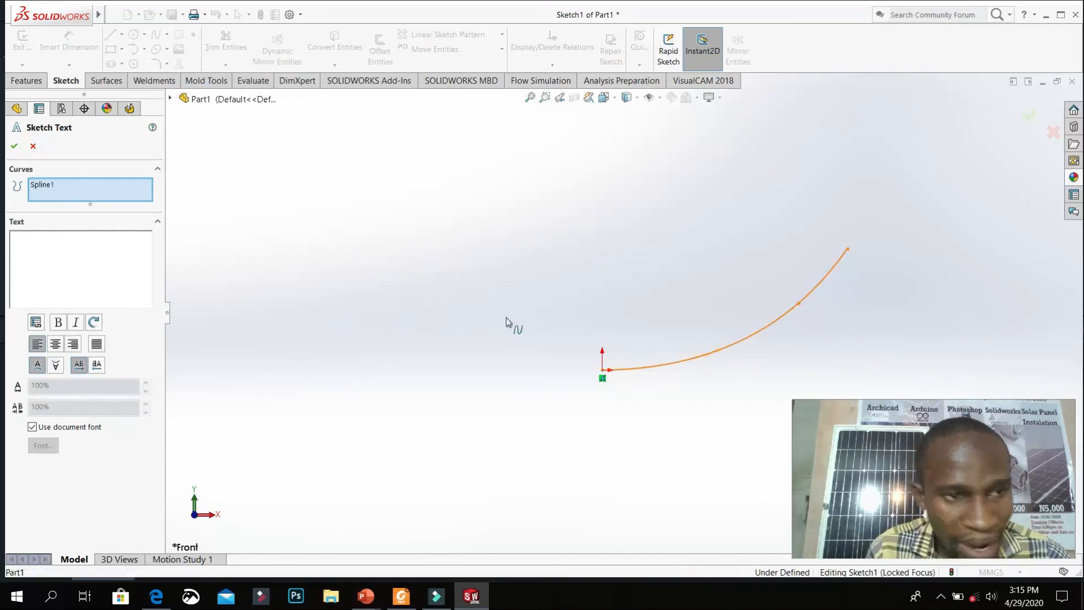
click(89, 296)
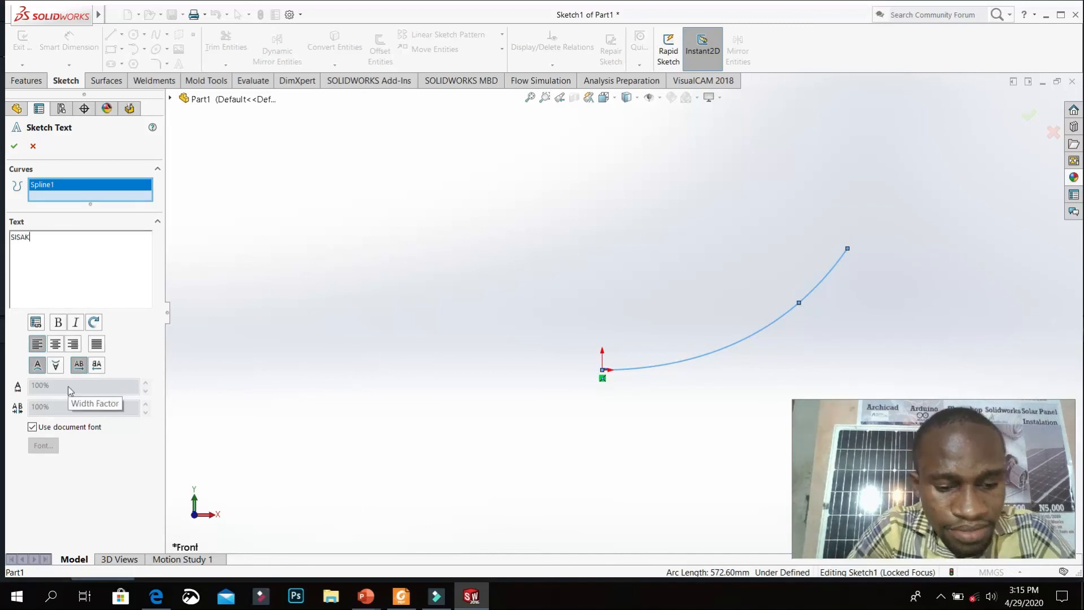
text(SISAKEST YOUTUBE CHANNEL)
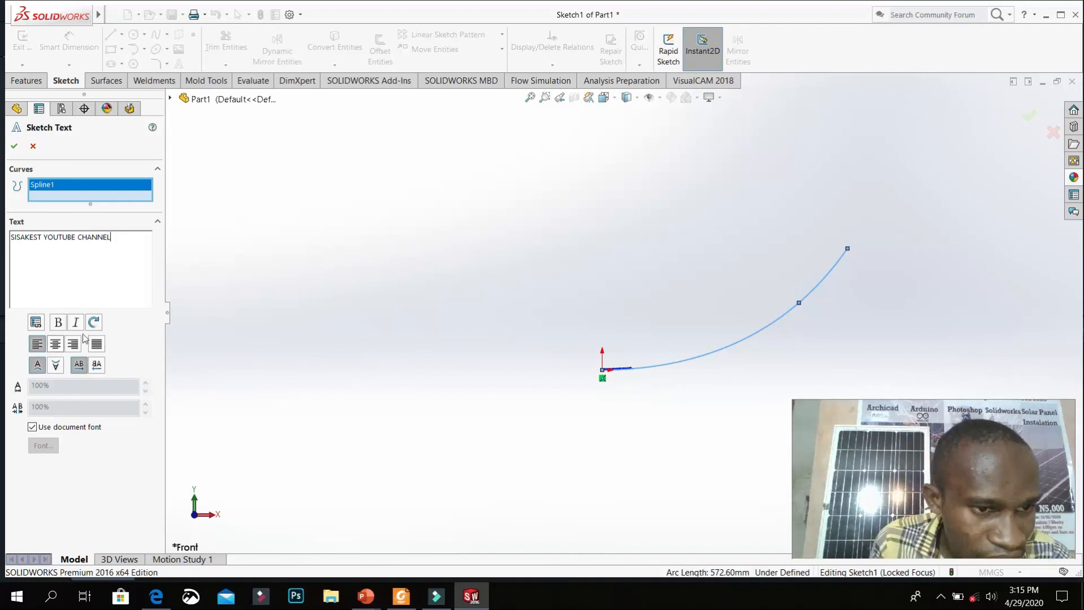
Override the document font for the sketch text with Bold style and a height of 72 points
click(34, 428)
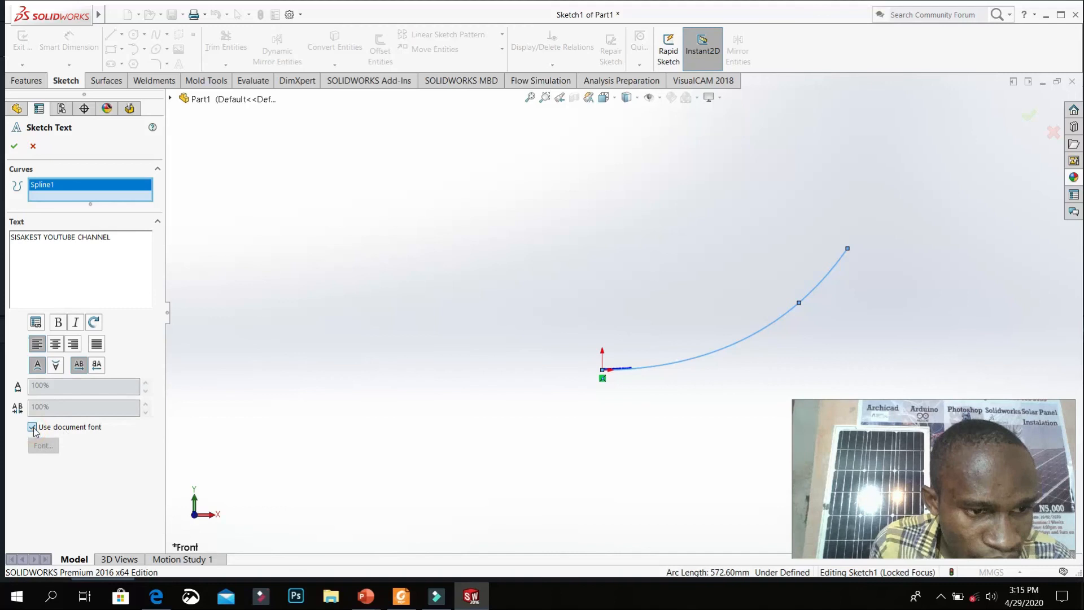
click(44, 448)
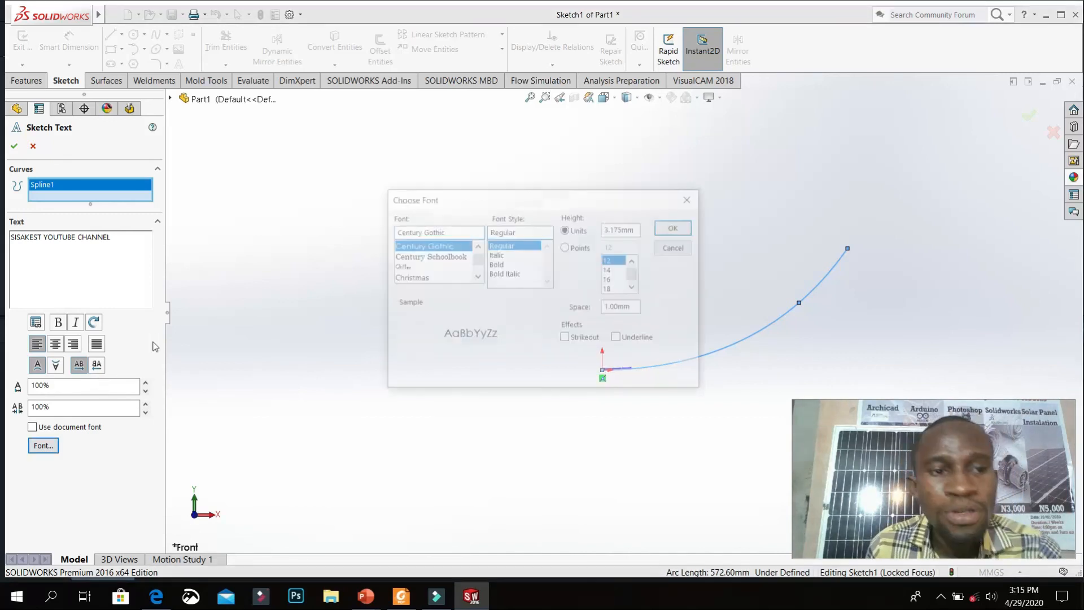
mouse_move(557, 203)
mouse_down()
mouse_move(559, 170)
mouse_move(577, 168)
mouse_up()
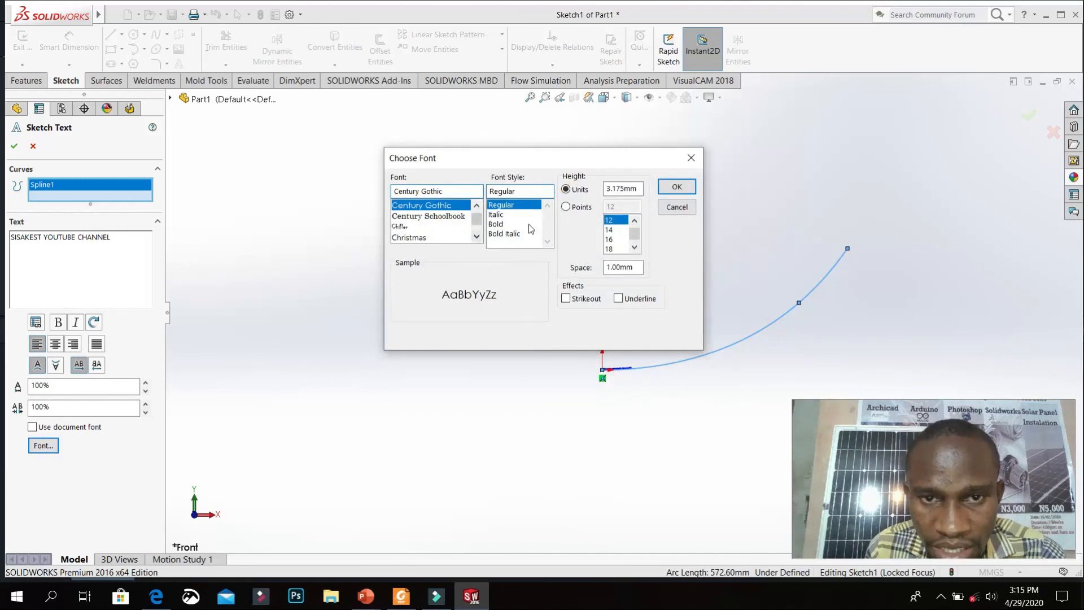
click(508, 225)
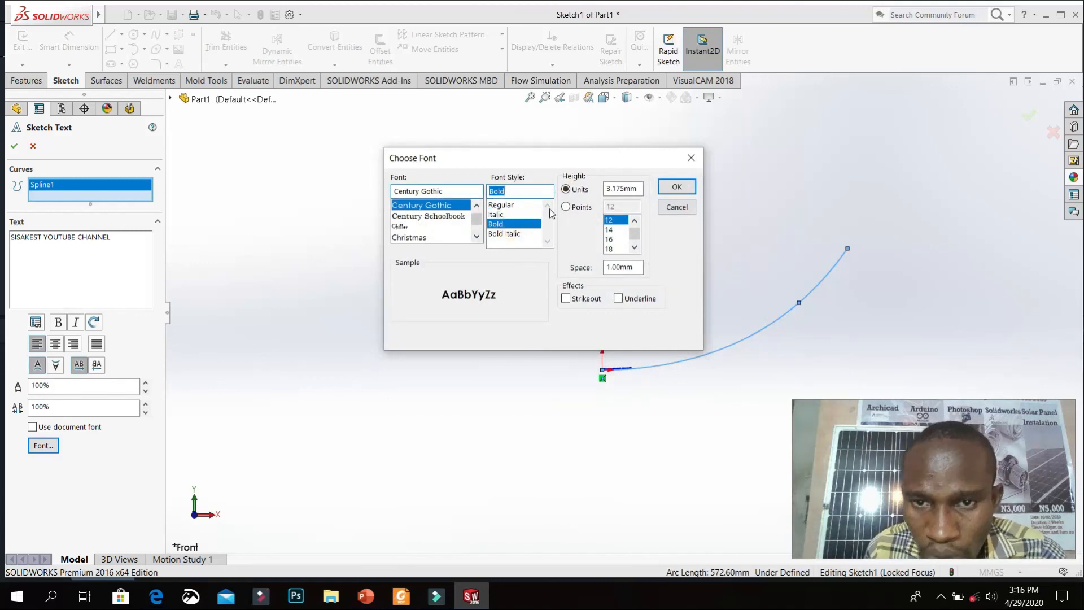
click(581, 207)
drag(633, 240, 620, 263)
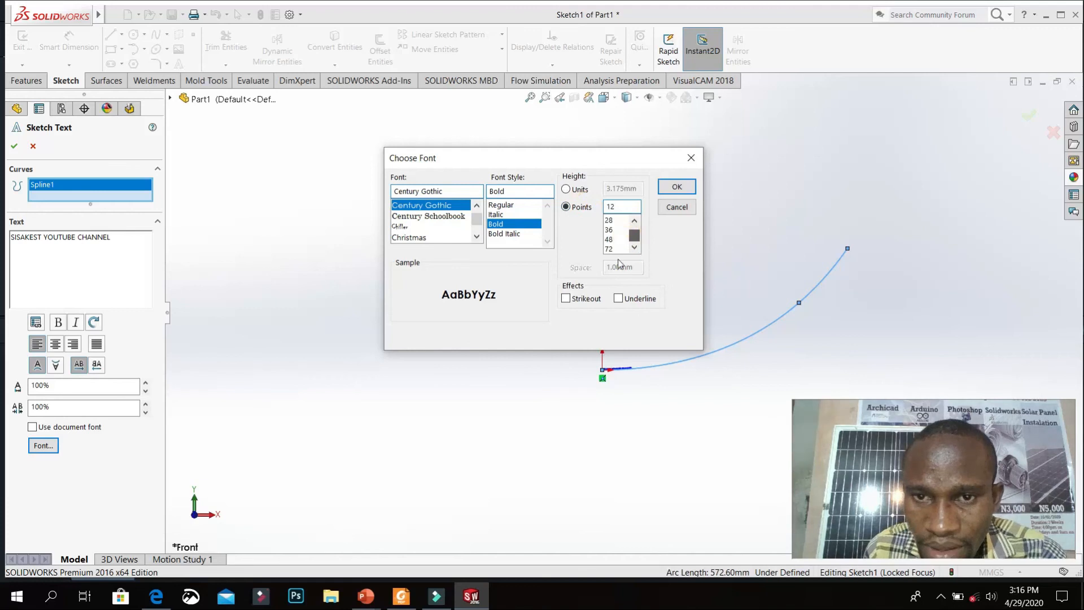
click(609, 239)
click(618, 250)
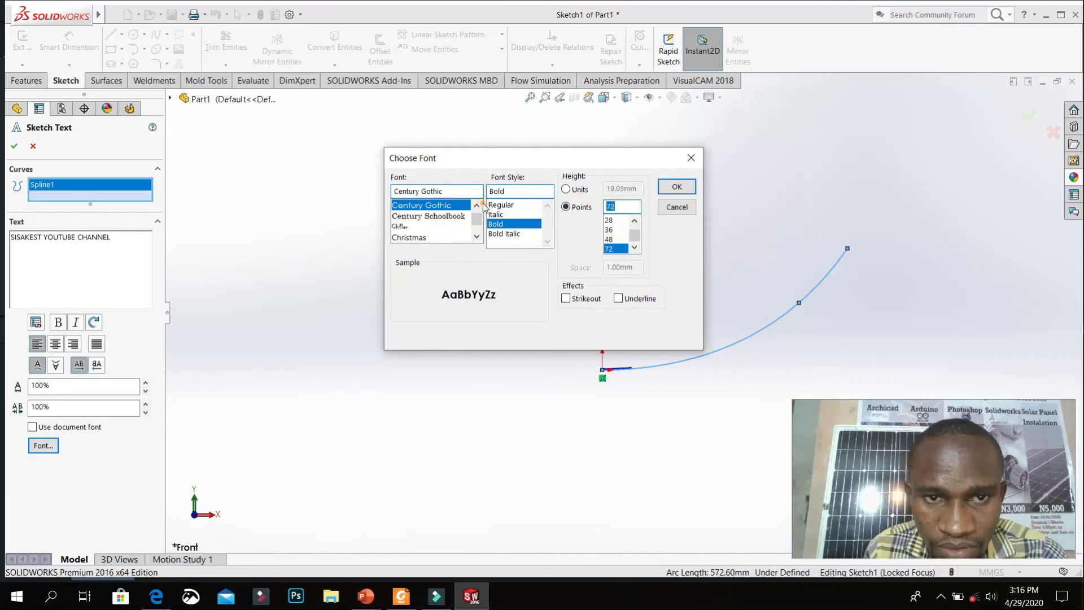
Set the sketch text's font to Century and apply the font settings to the text along the spline
scroll(473, 219, up, 2)
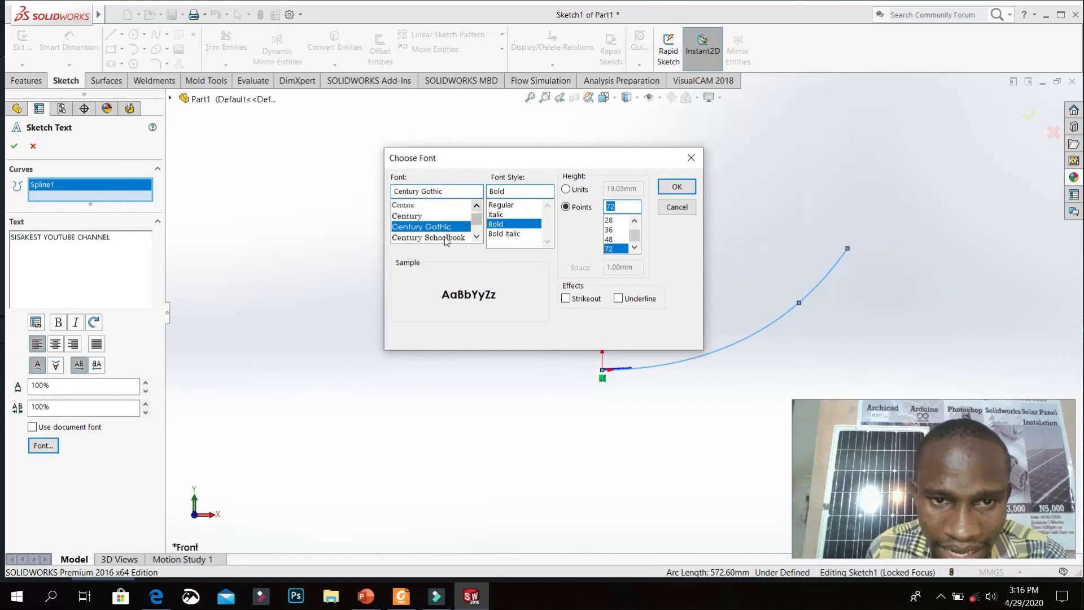
click(455, 216)
click(671, 192)
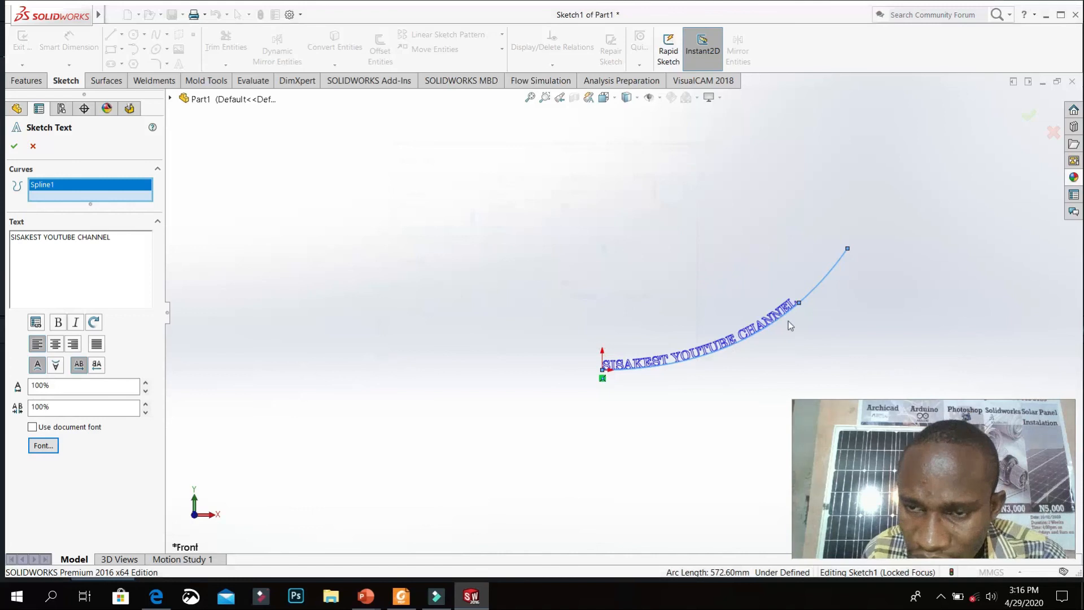
scroll(788, 321, up, 2)
scroll(633, 351, down, 5)
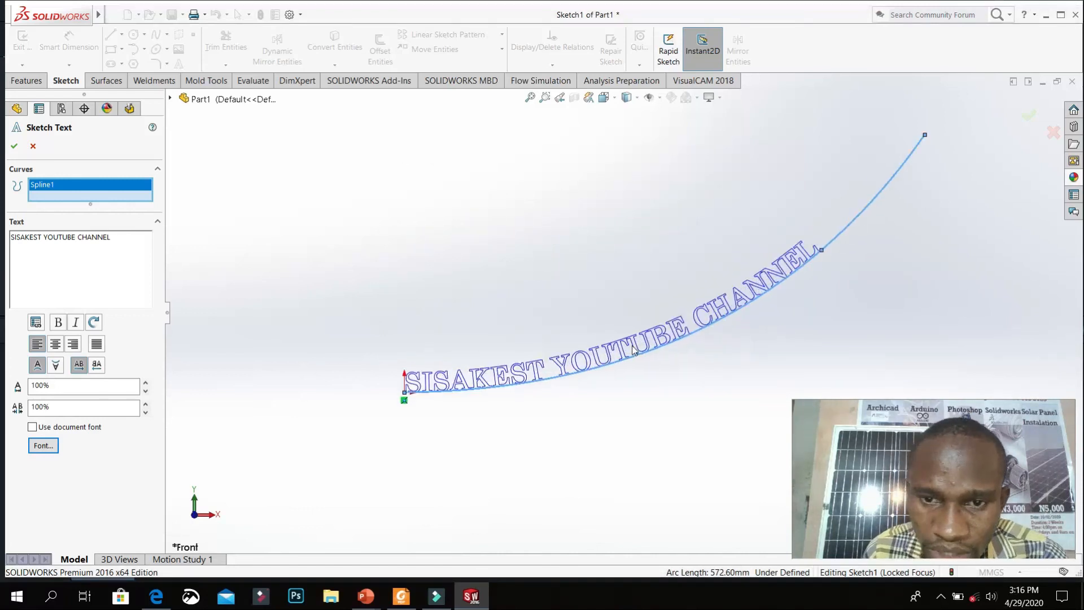